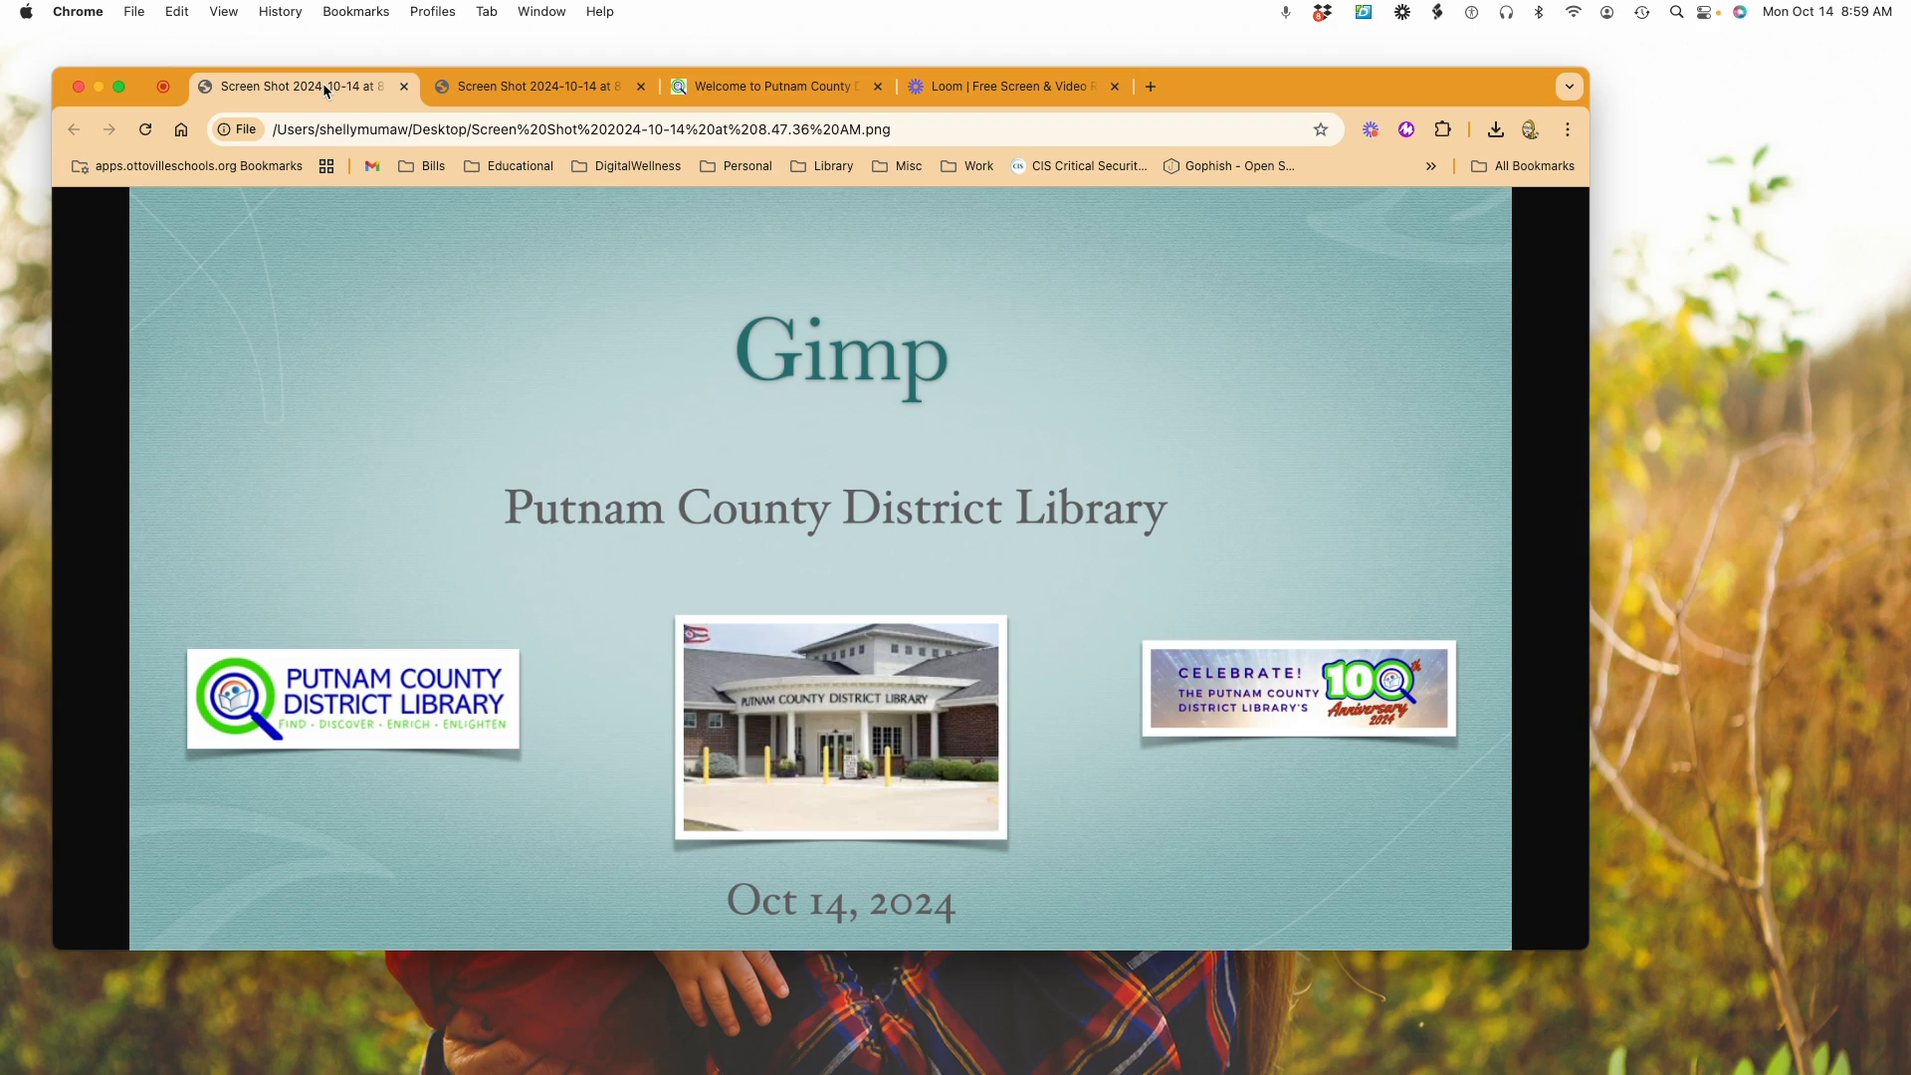
click(518, 97)
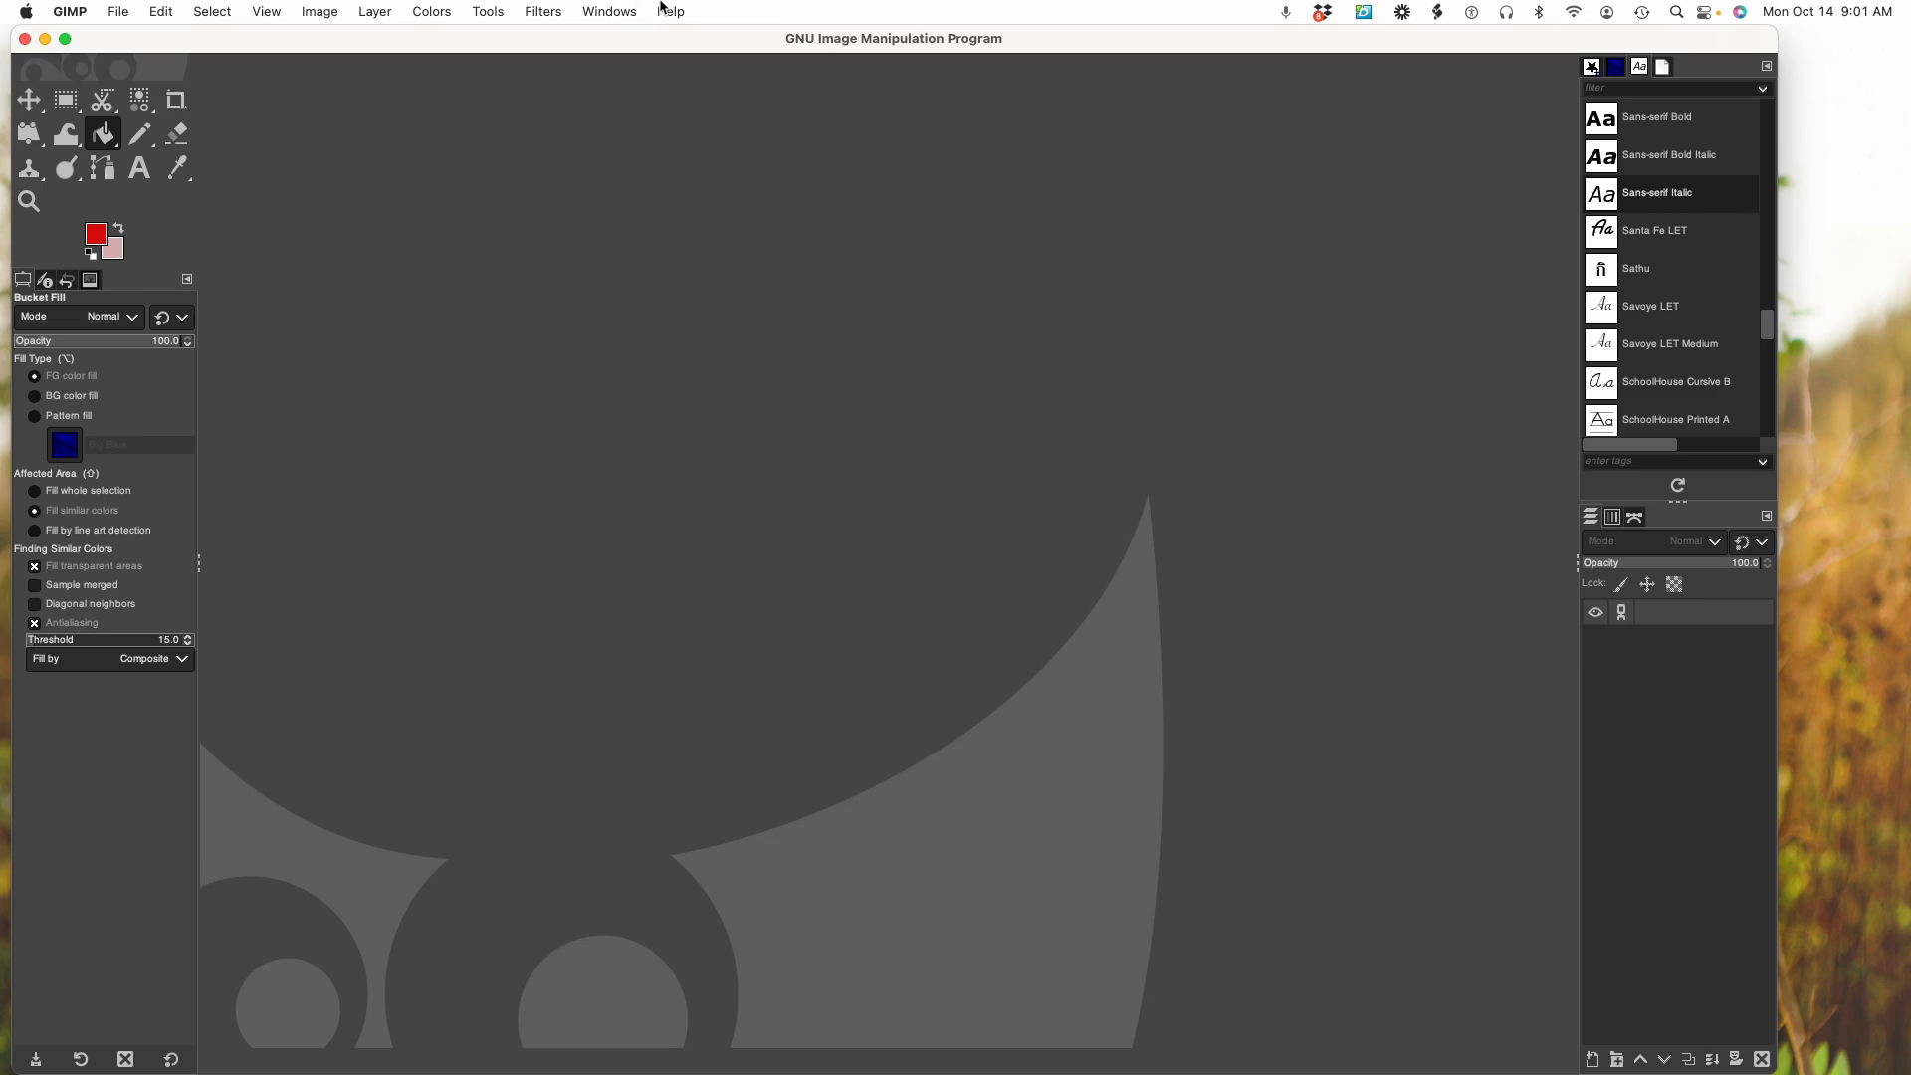
Open the forest trail photo trail-5yOnGsKUNGw-unsplash.jpg from the Downloads folder
click(125, 12)
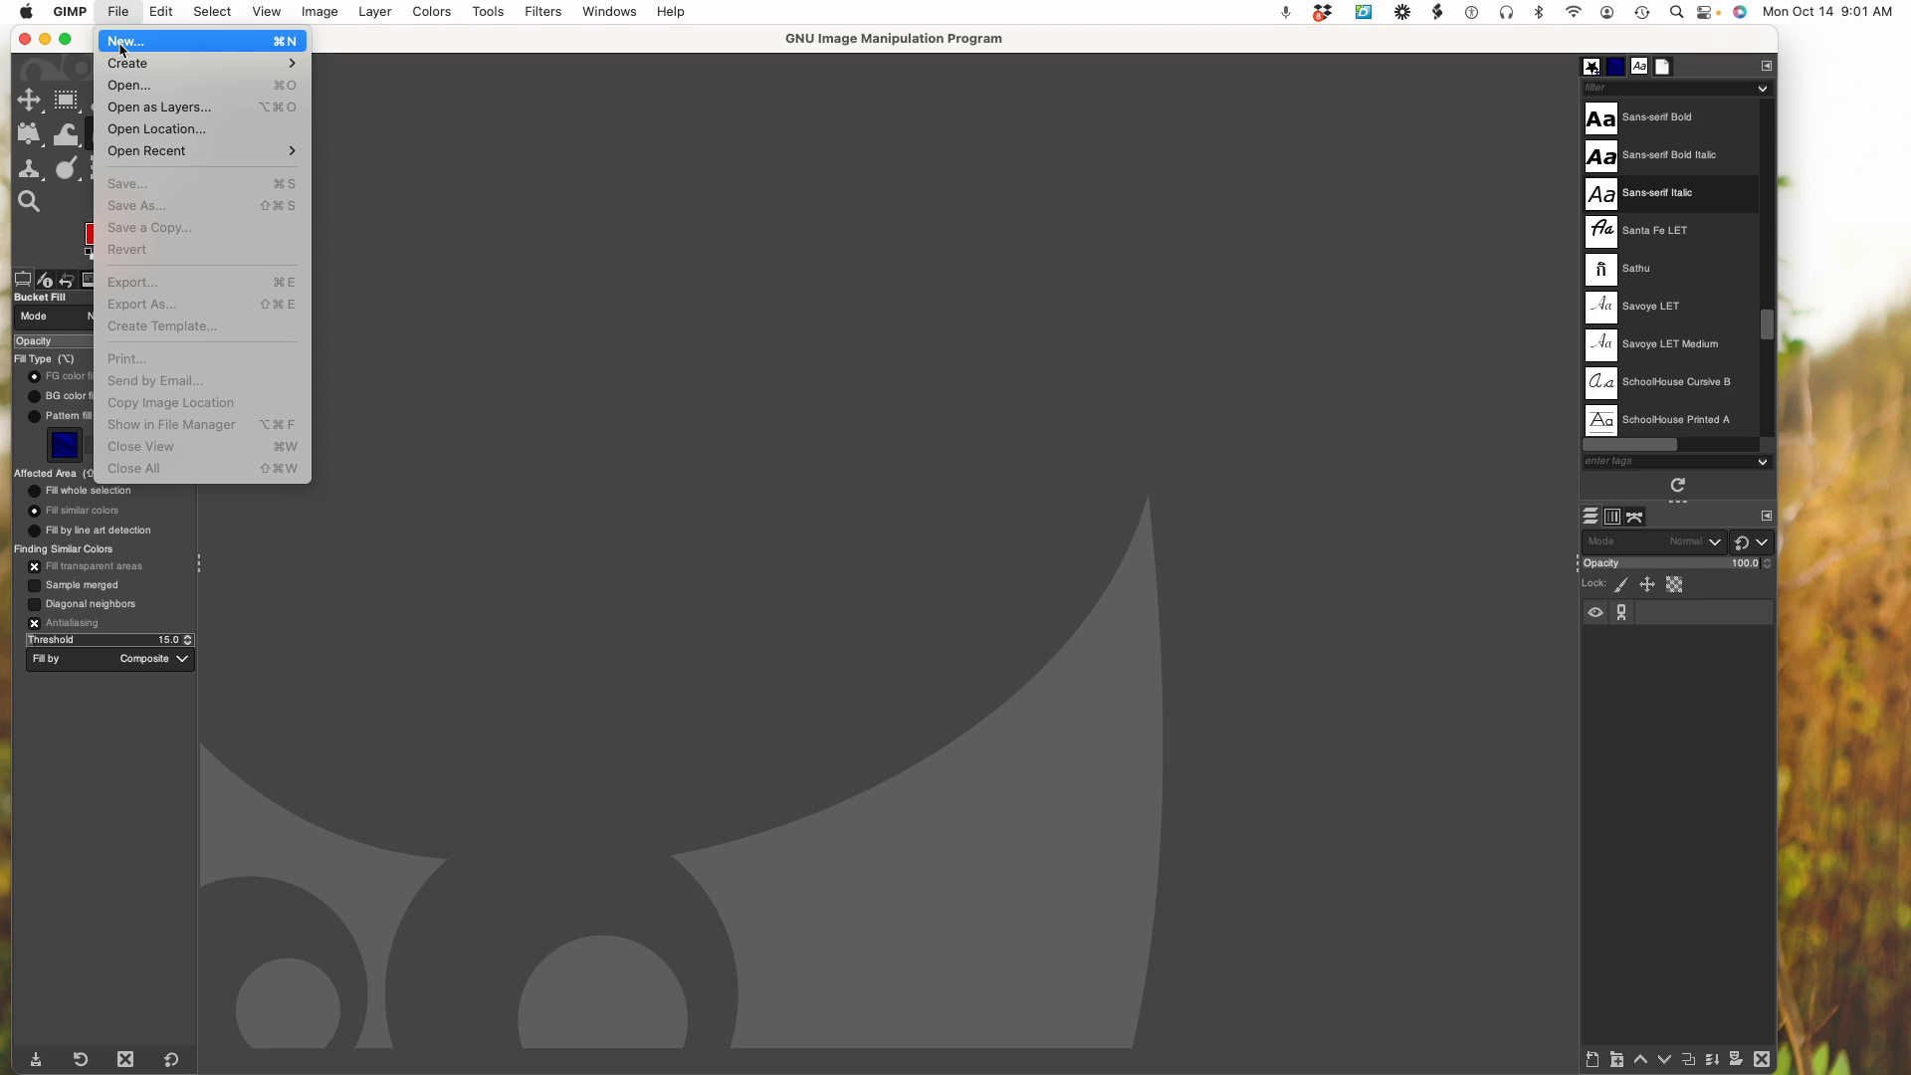
mouse_move(127, 65)
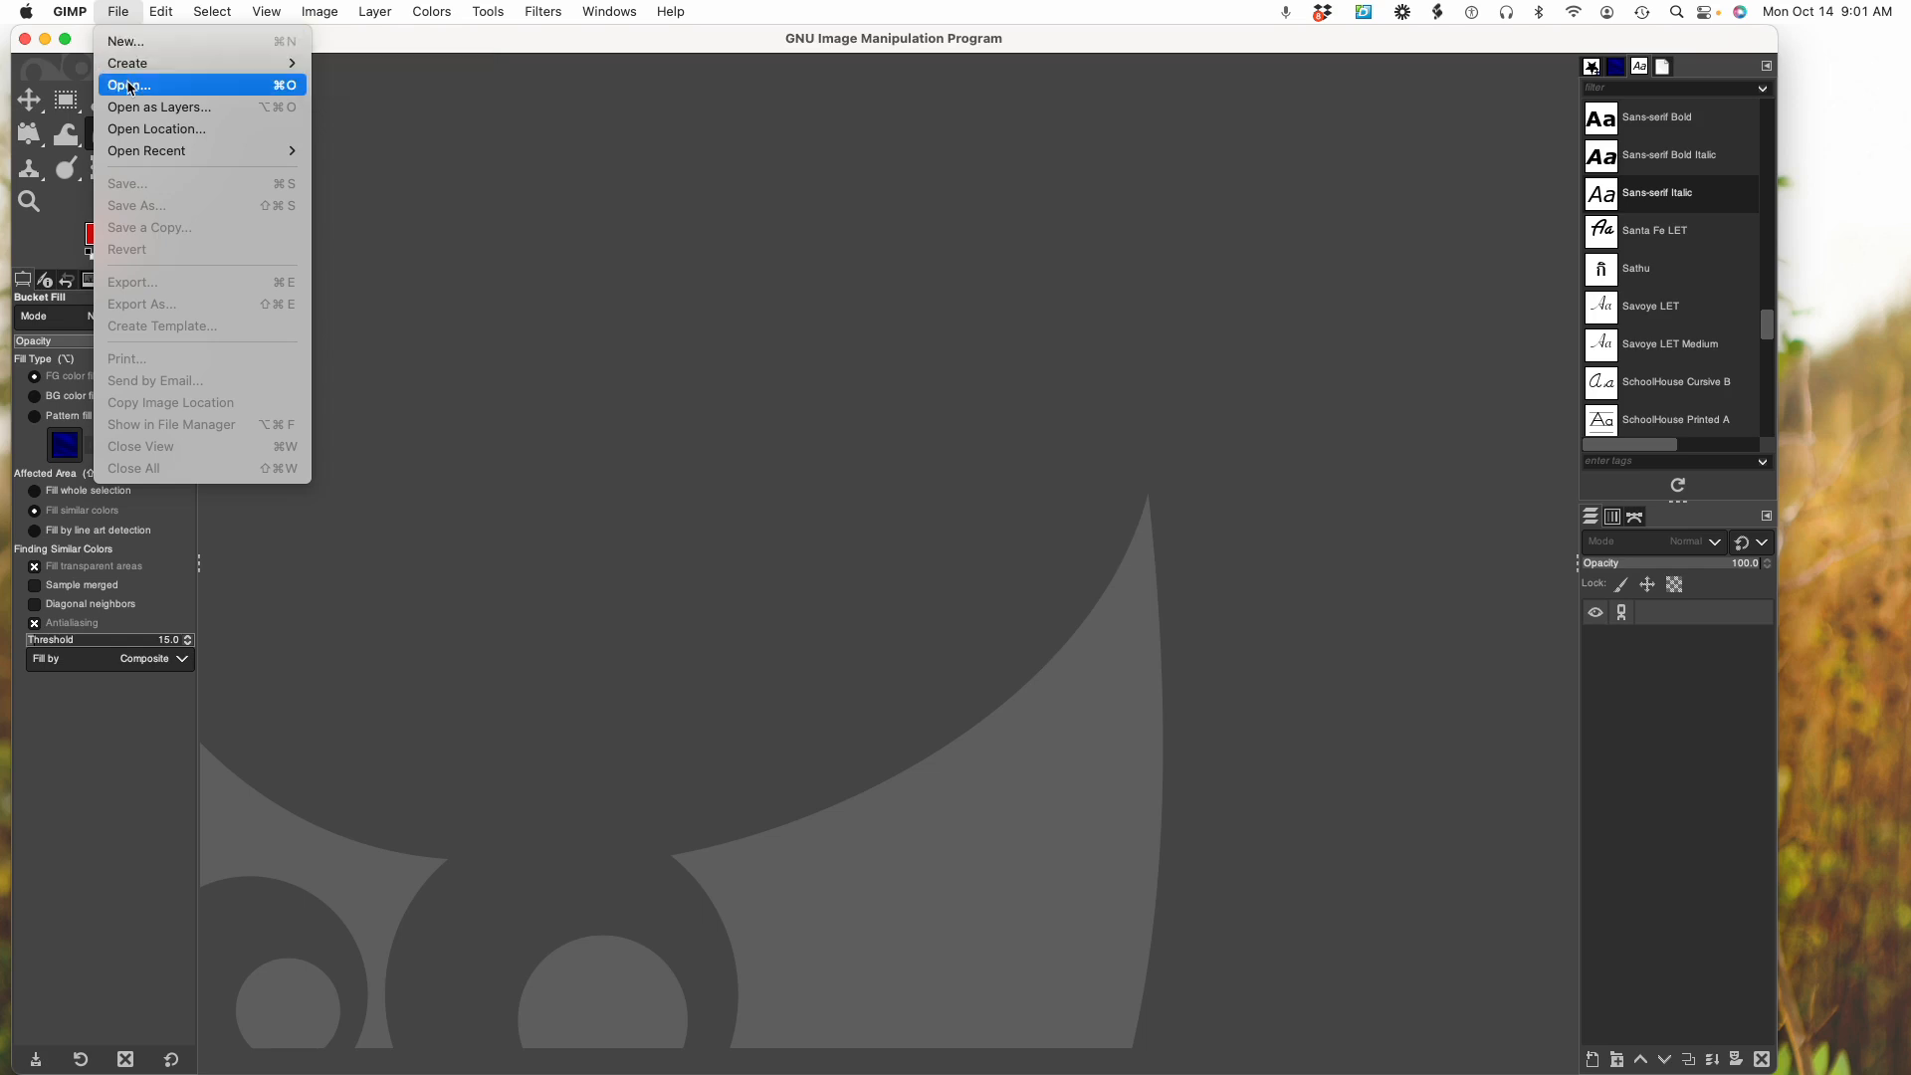
click(127, 87)
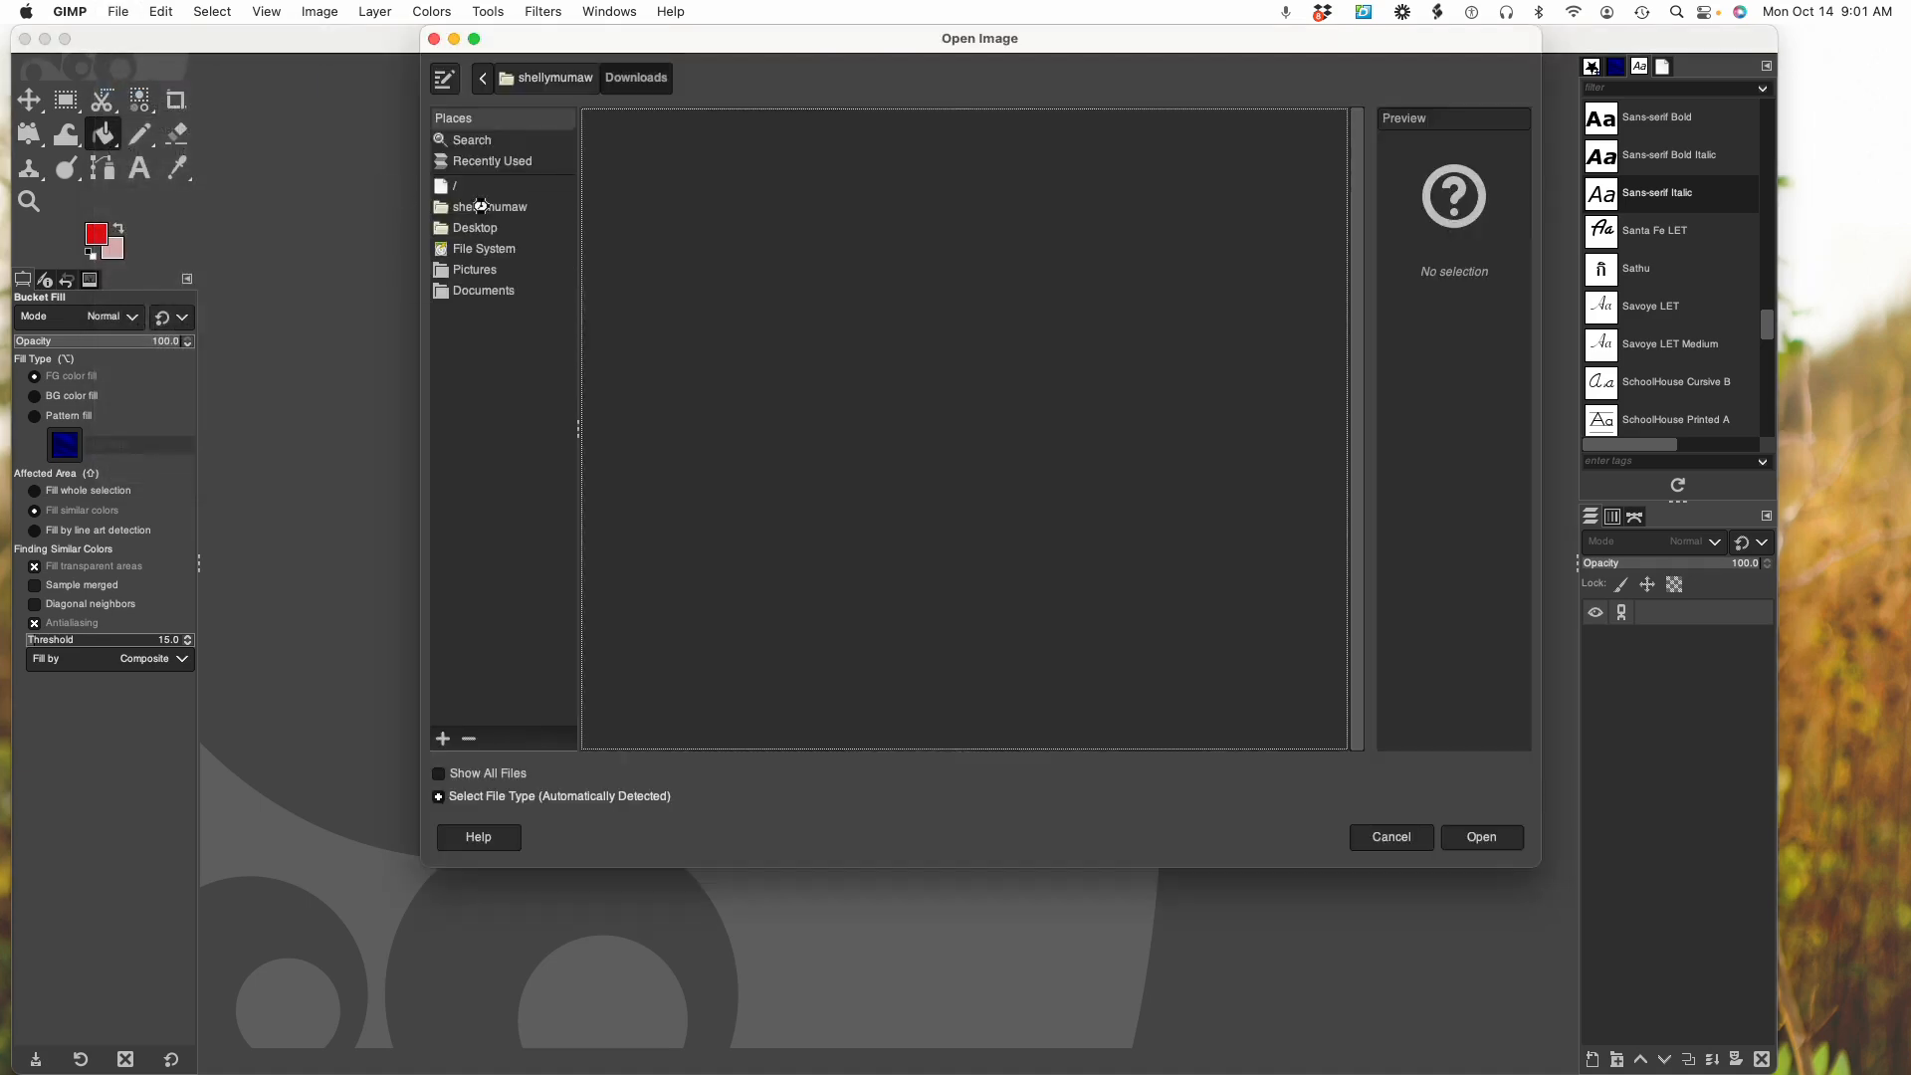
click(442, 209)
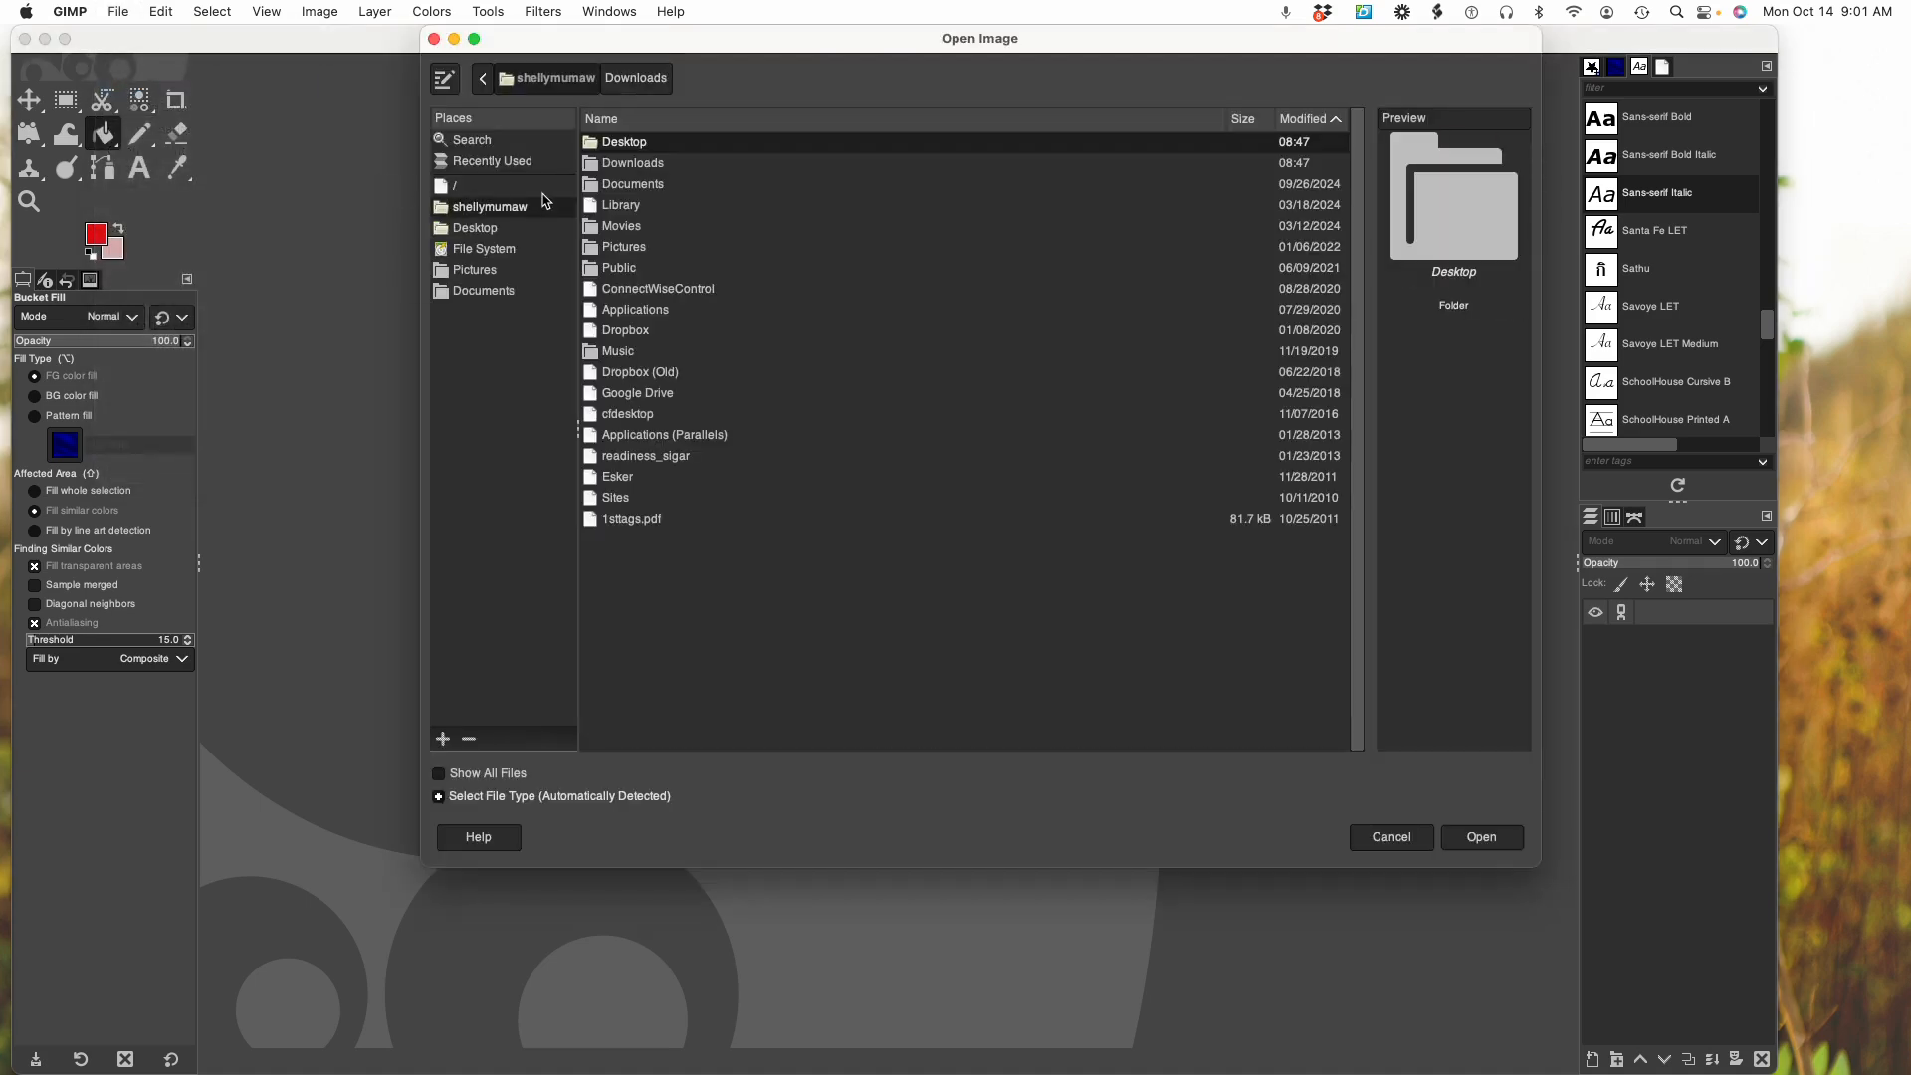
click(627, 165)
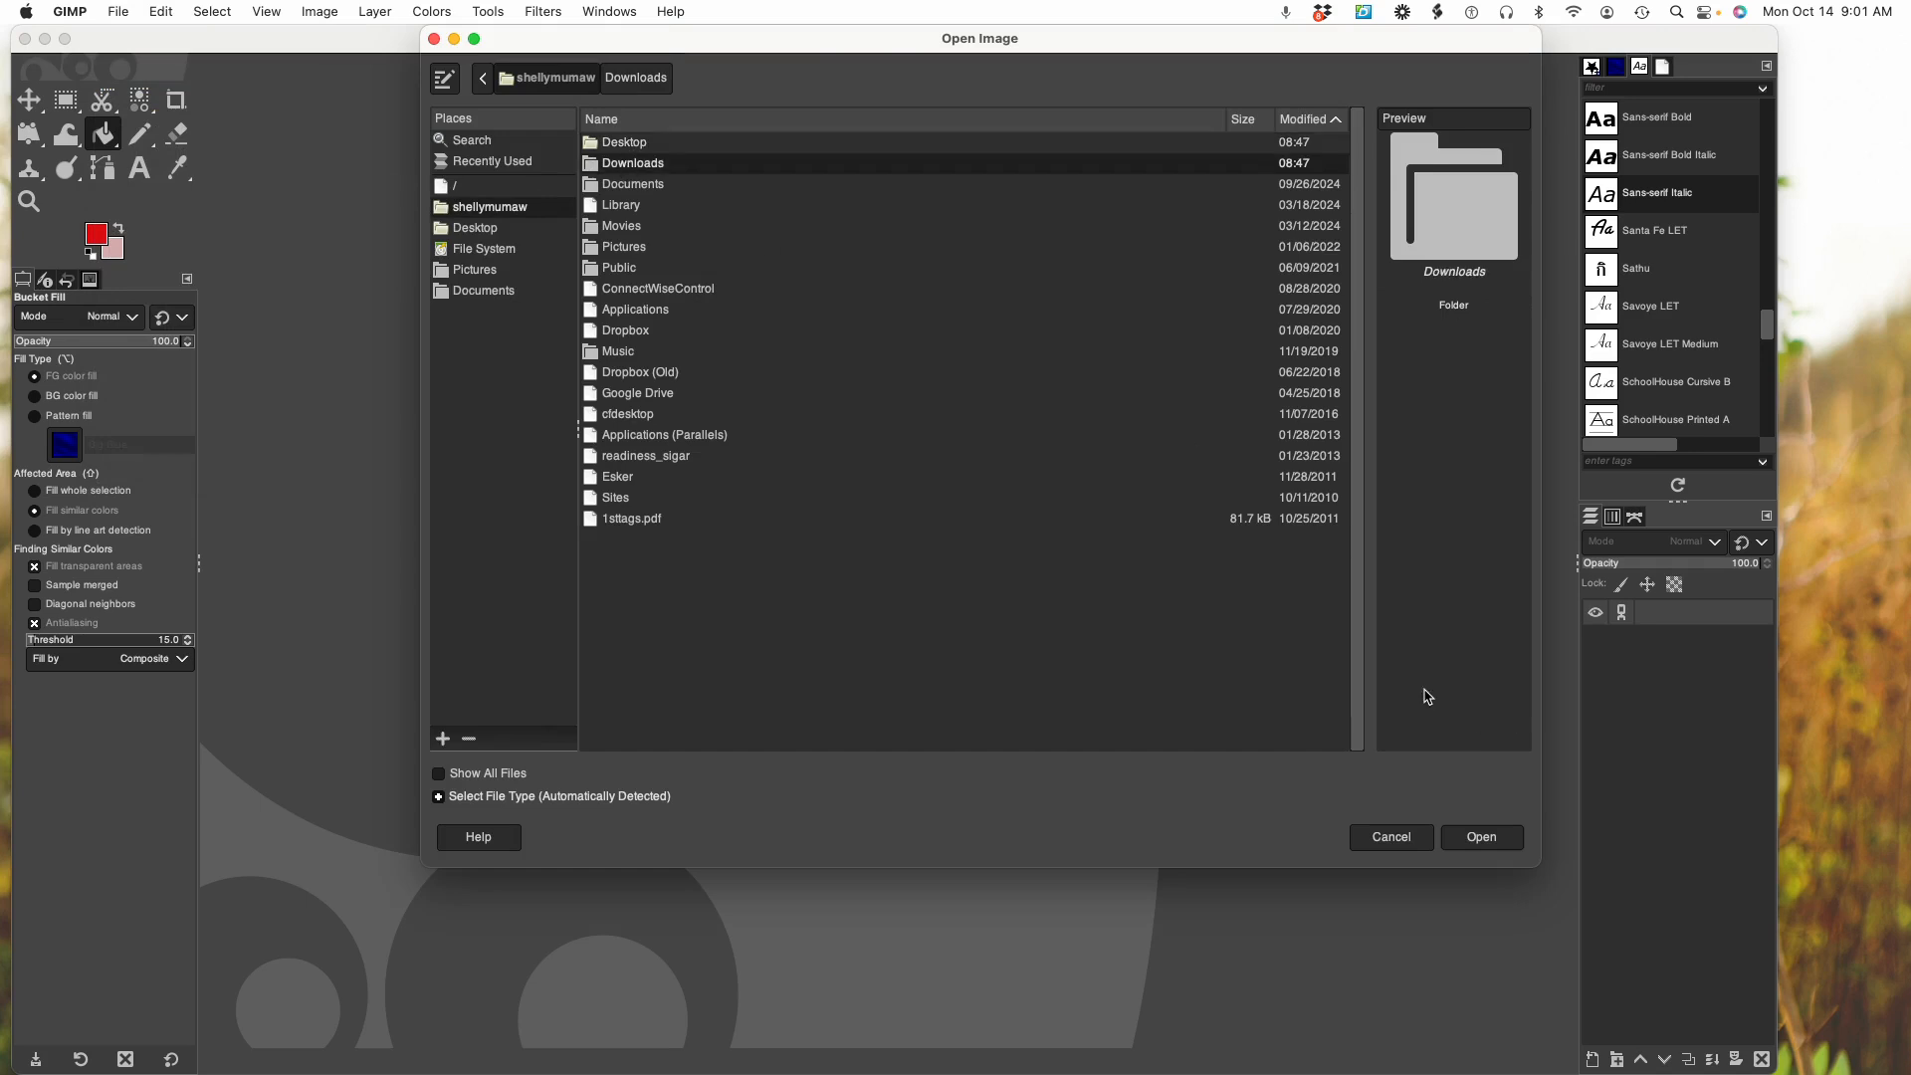
click(1467, 841)
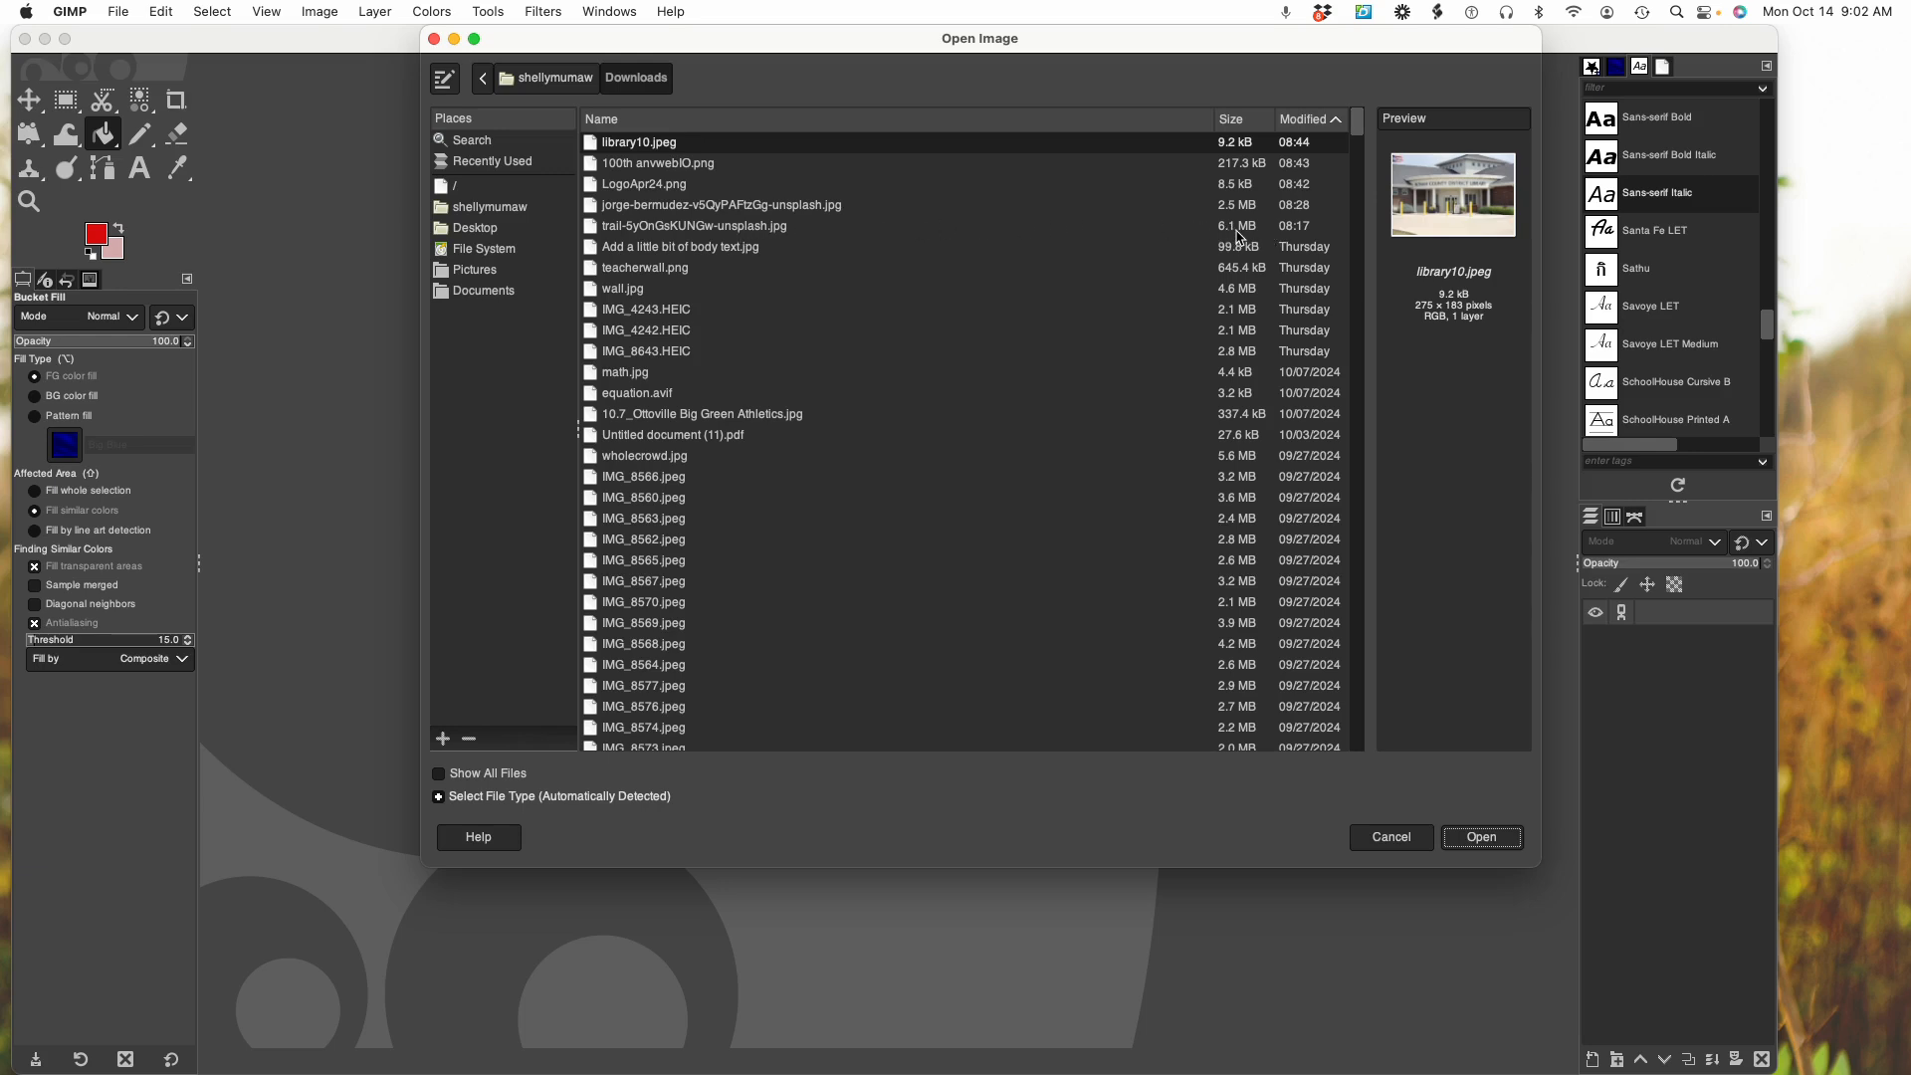
click(723, 227)
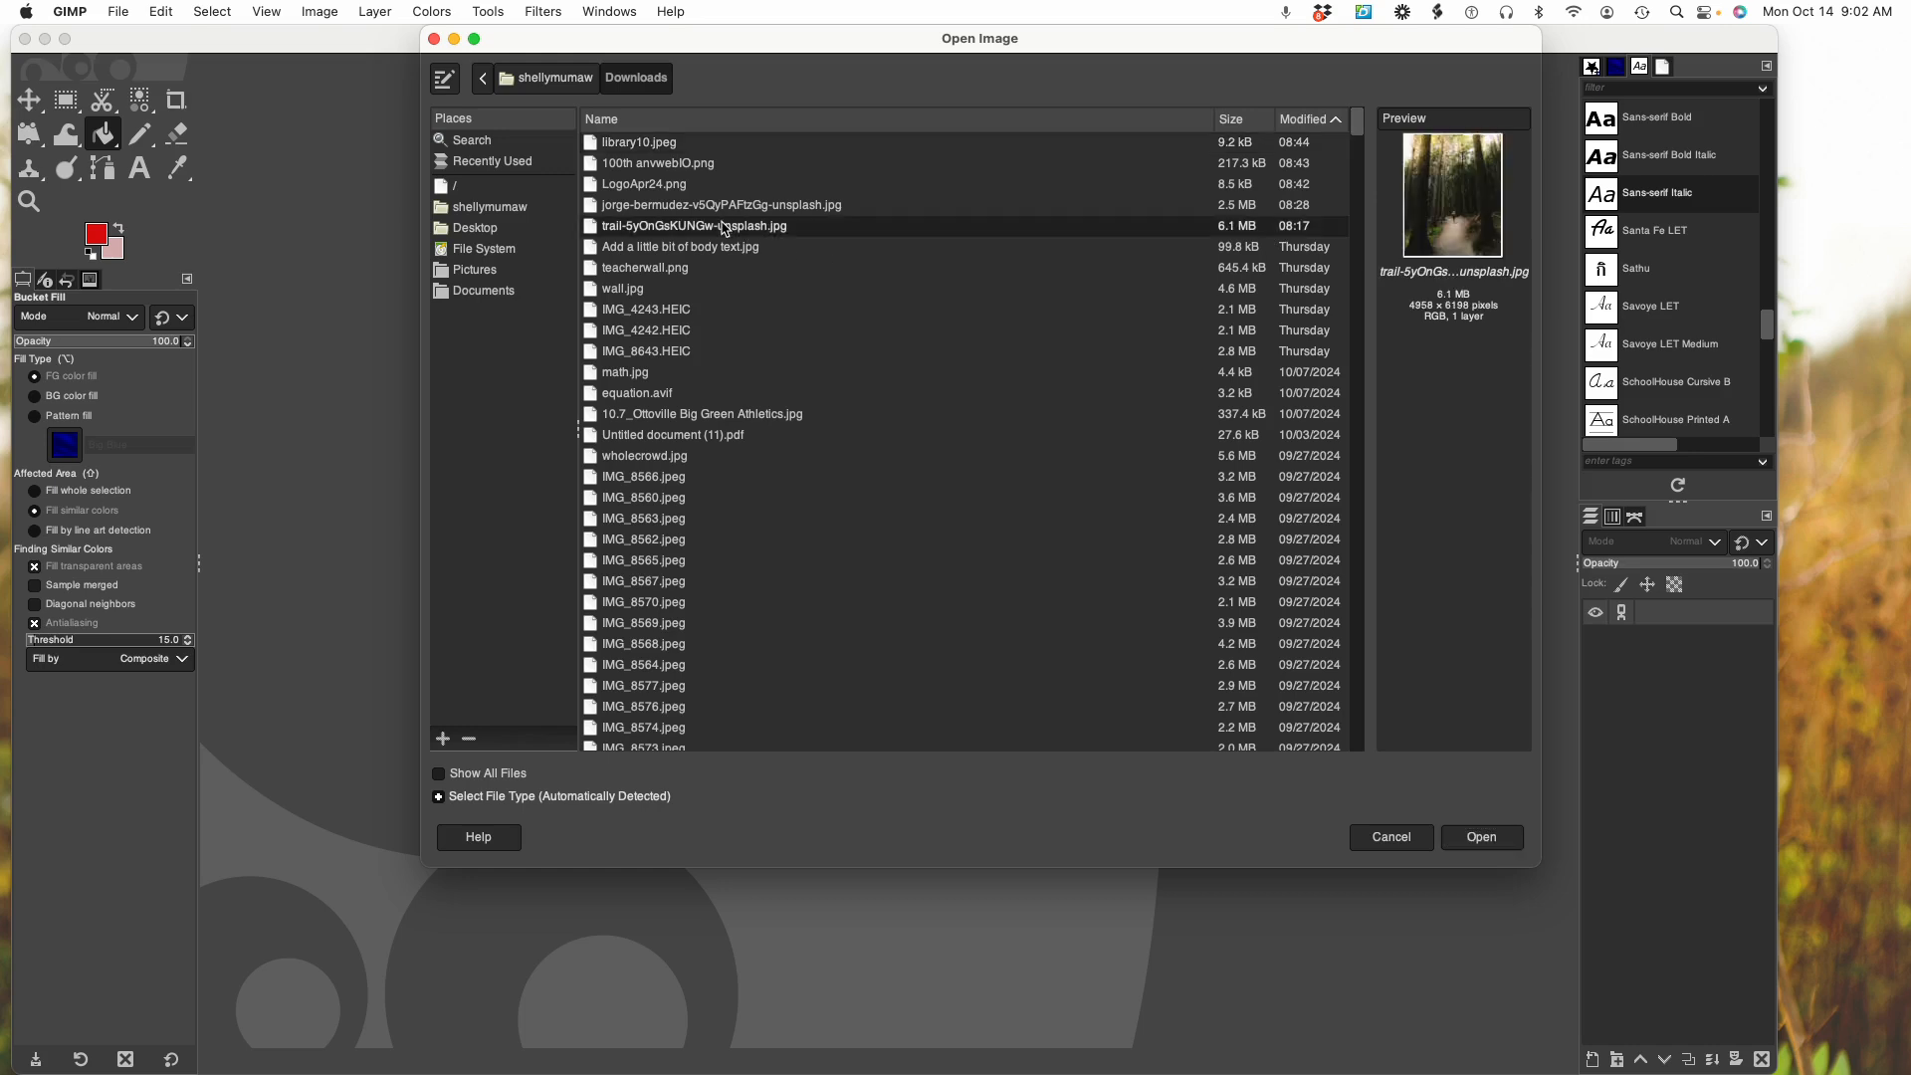
click(1488, 837)
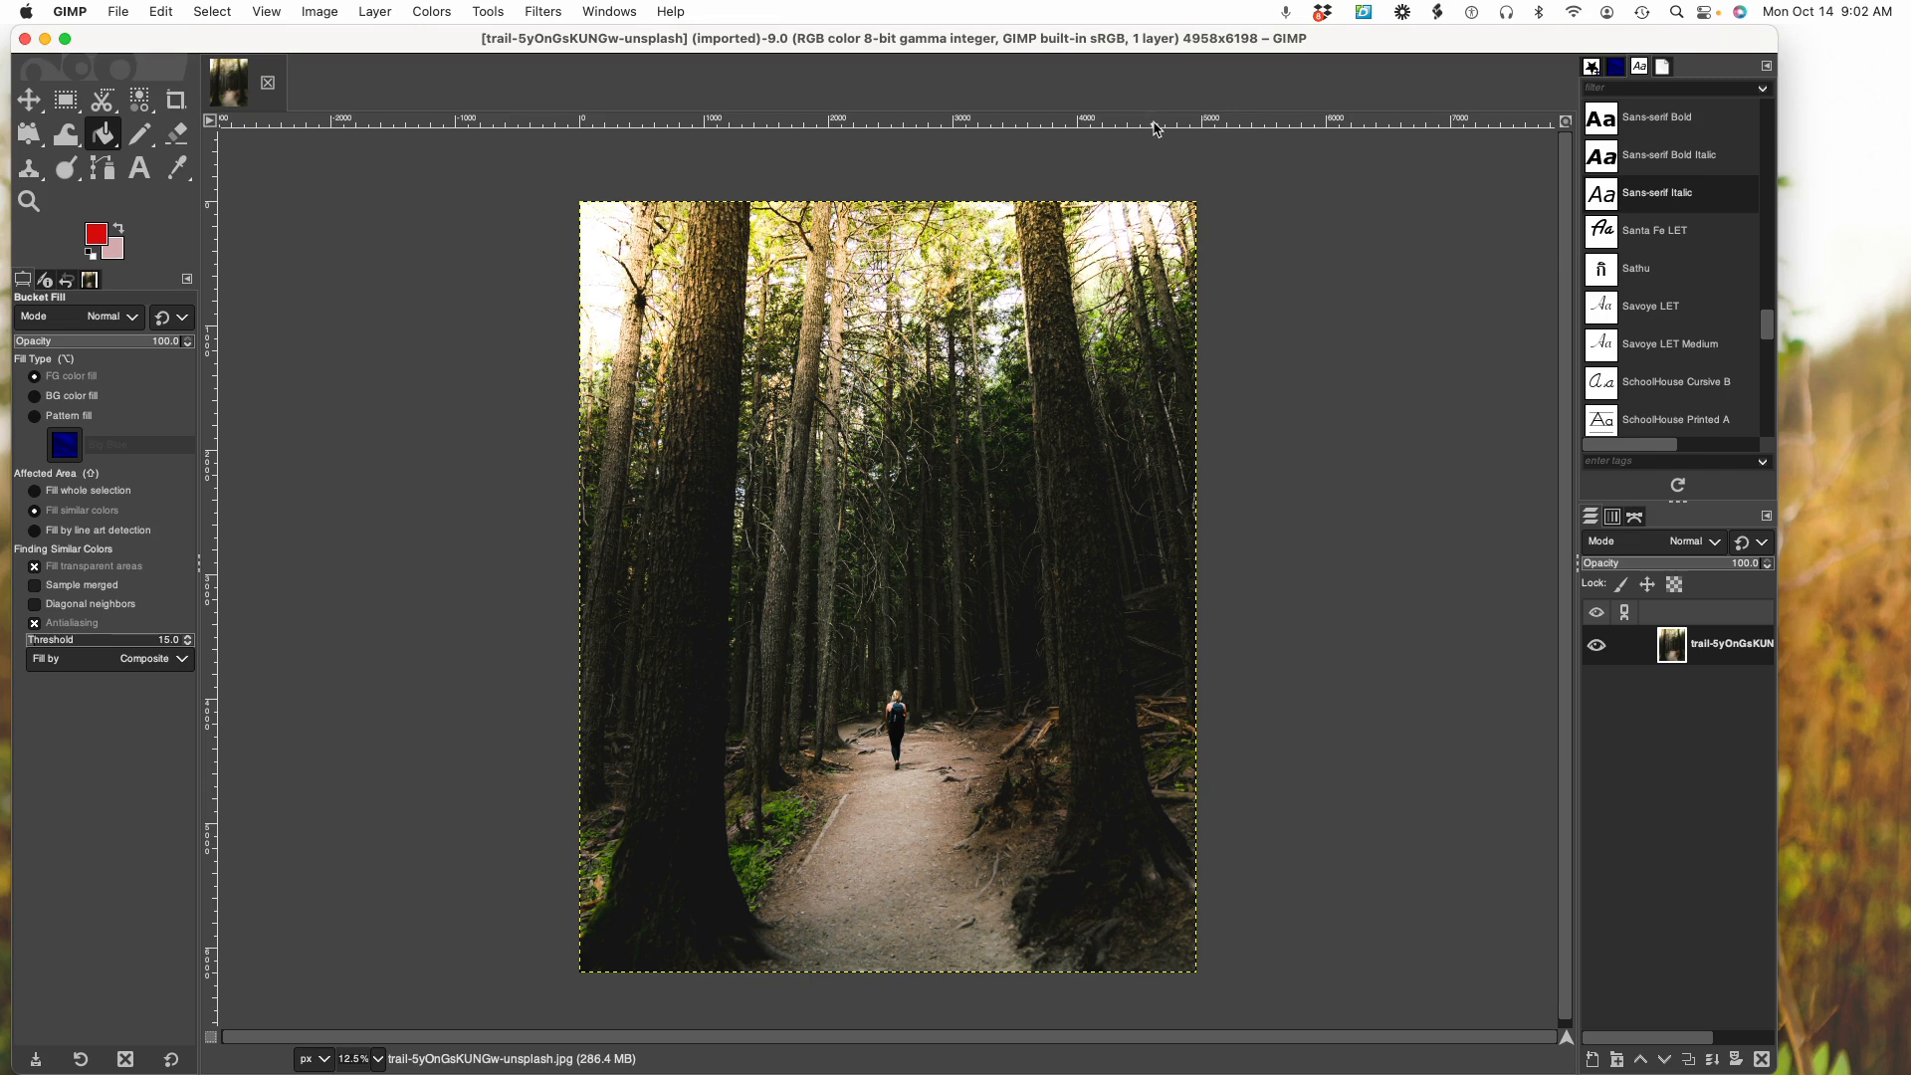
Scale the trail image to 500 px wide by 625 px high with the width and height linked
click(320, 13)
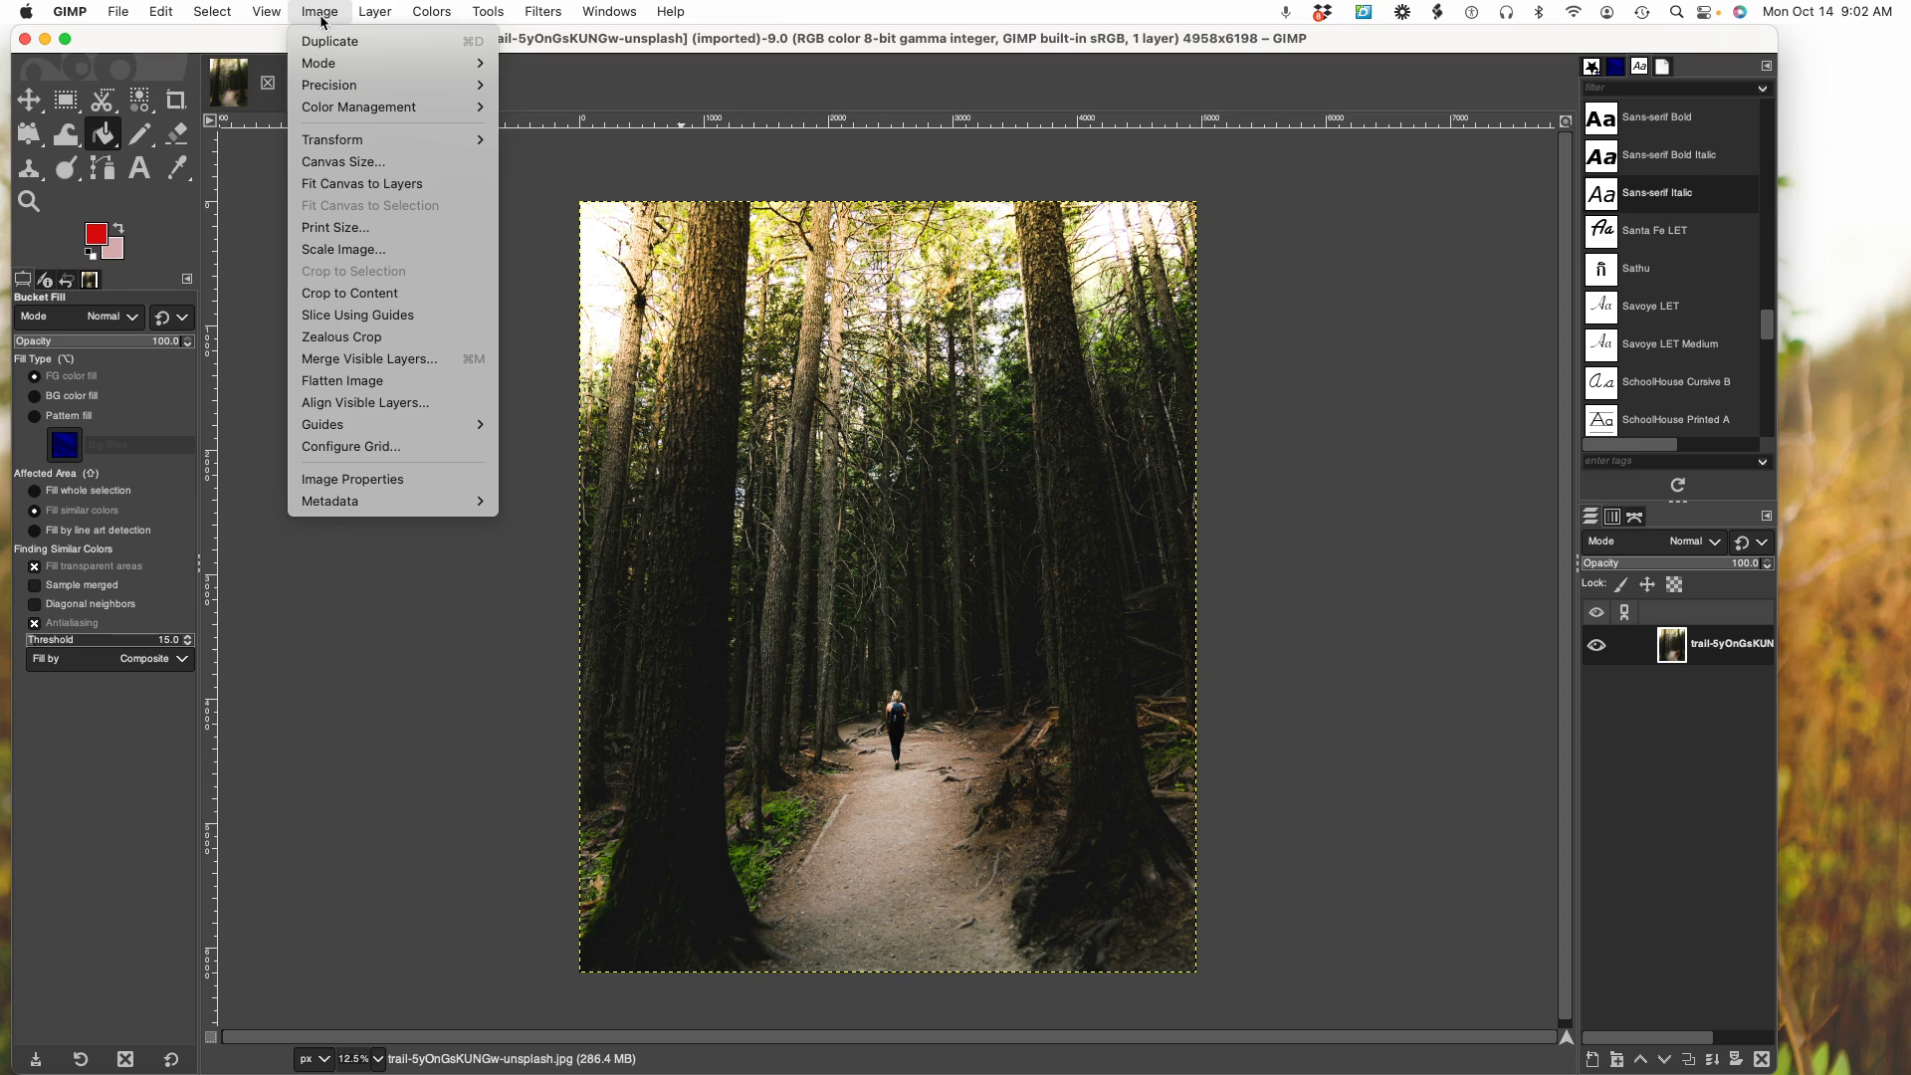
click(359, 256)
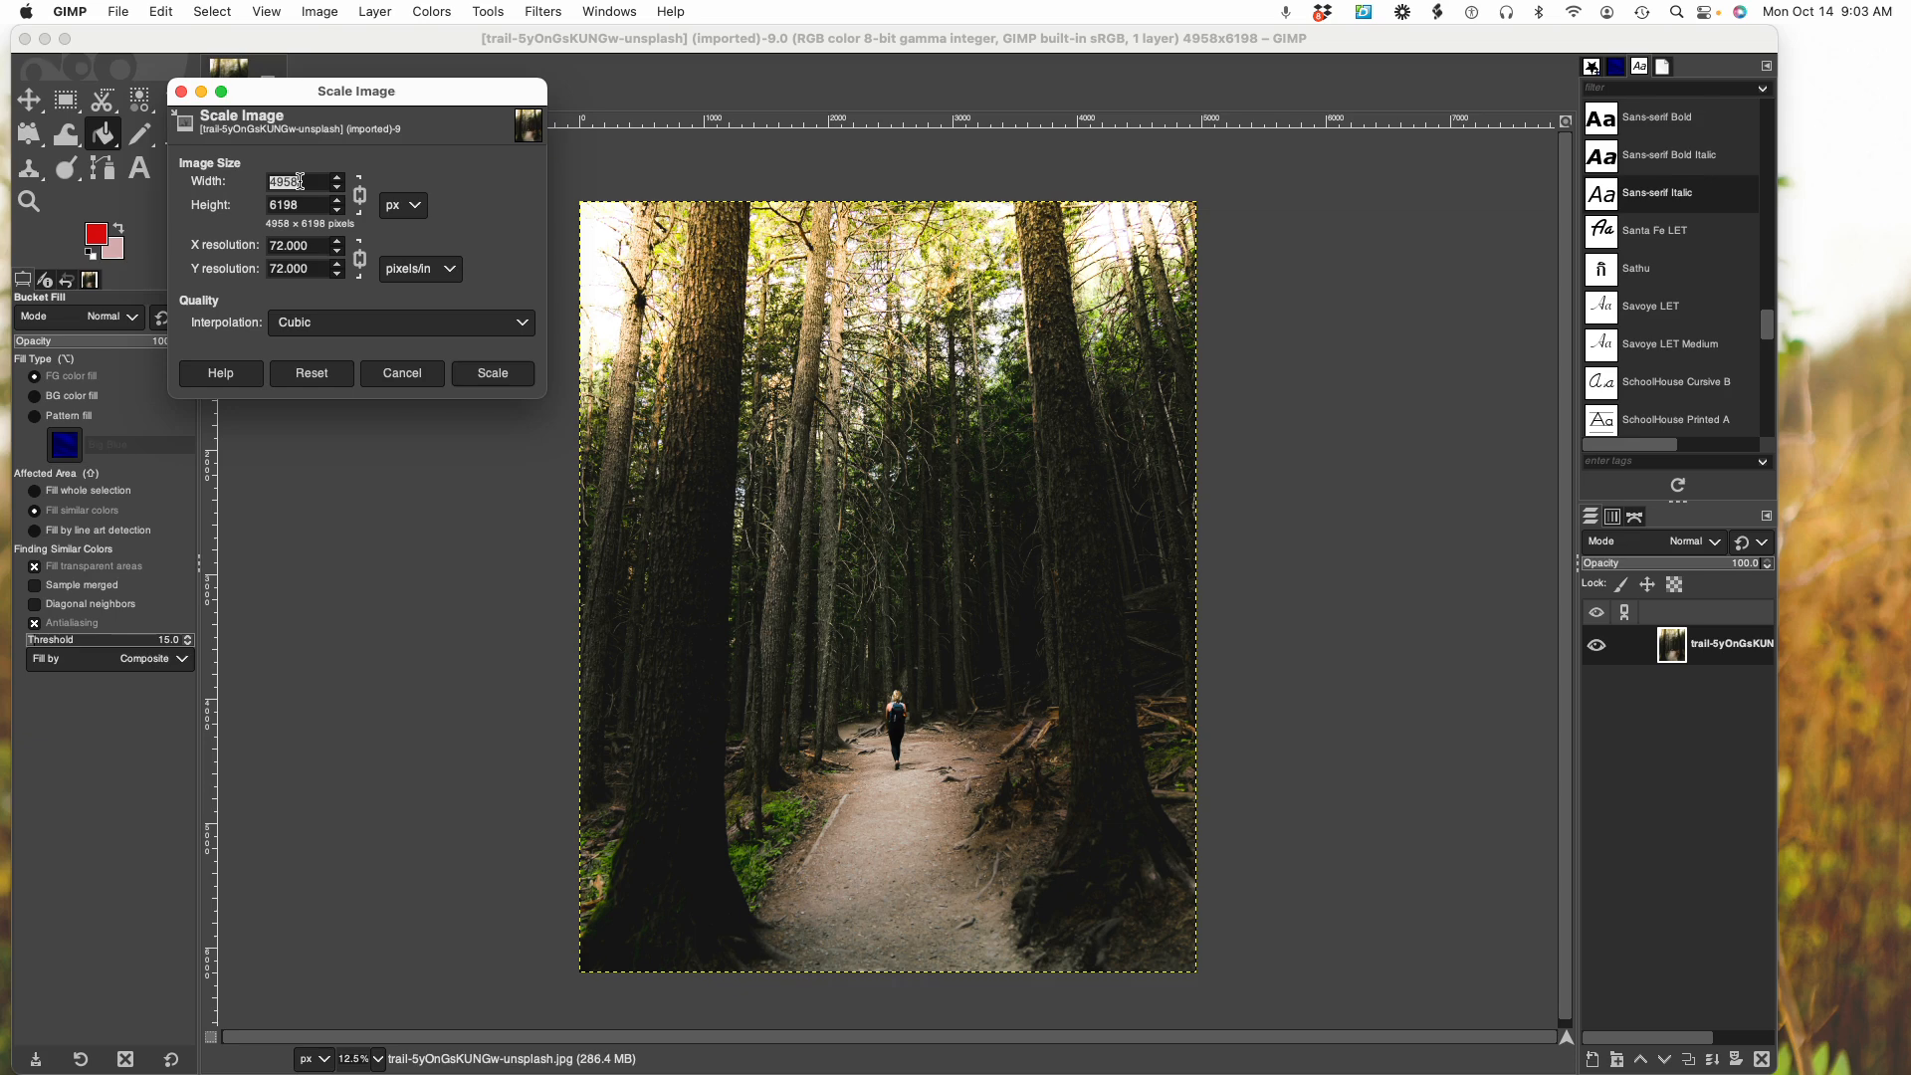
text(500)
click(293, 205)
click(363, 204)
click(360, 195)
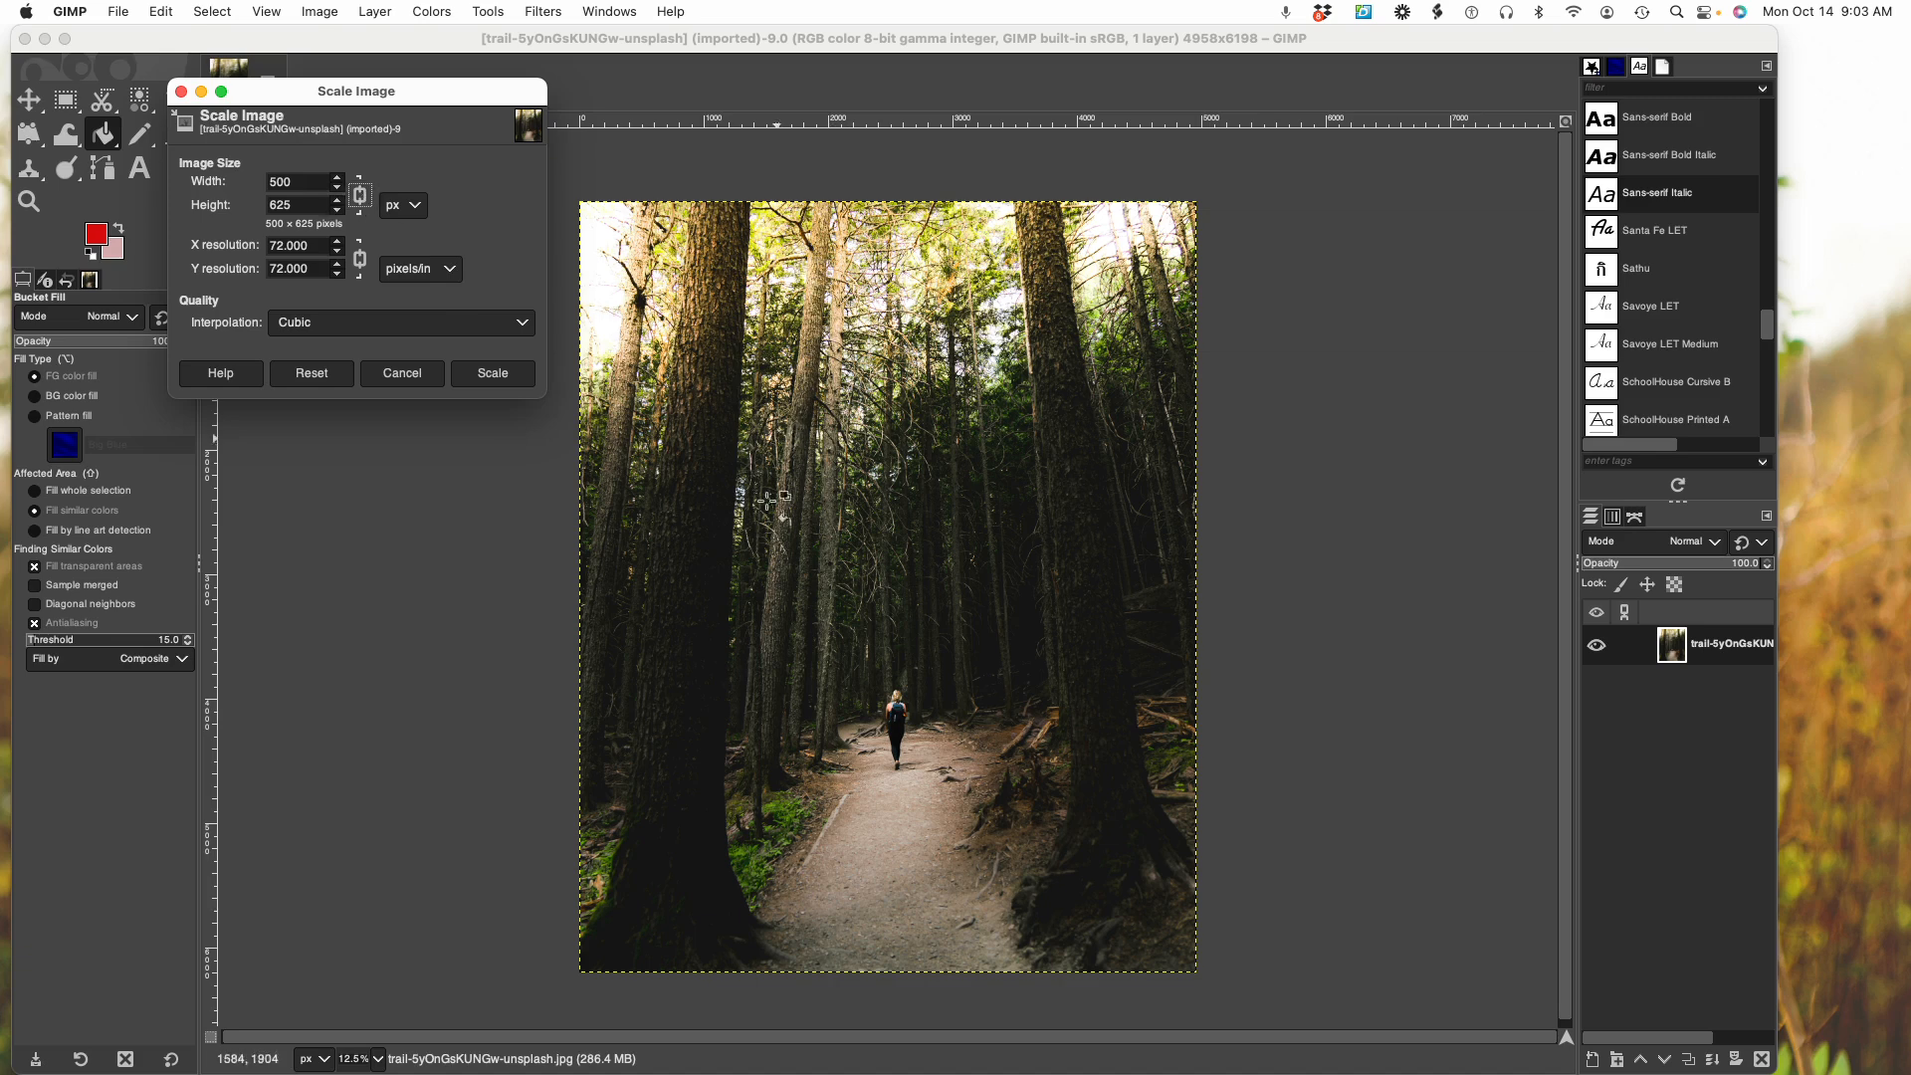
click(495, 373)
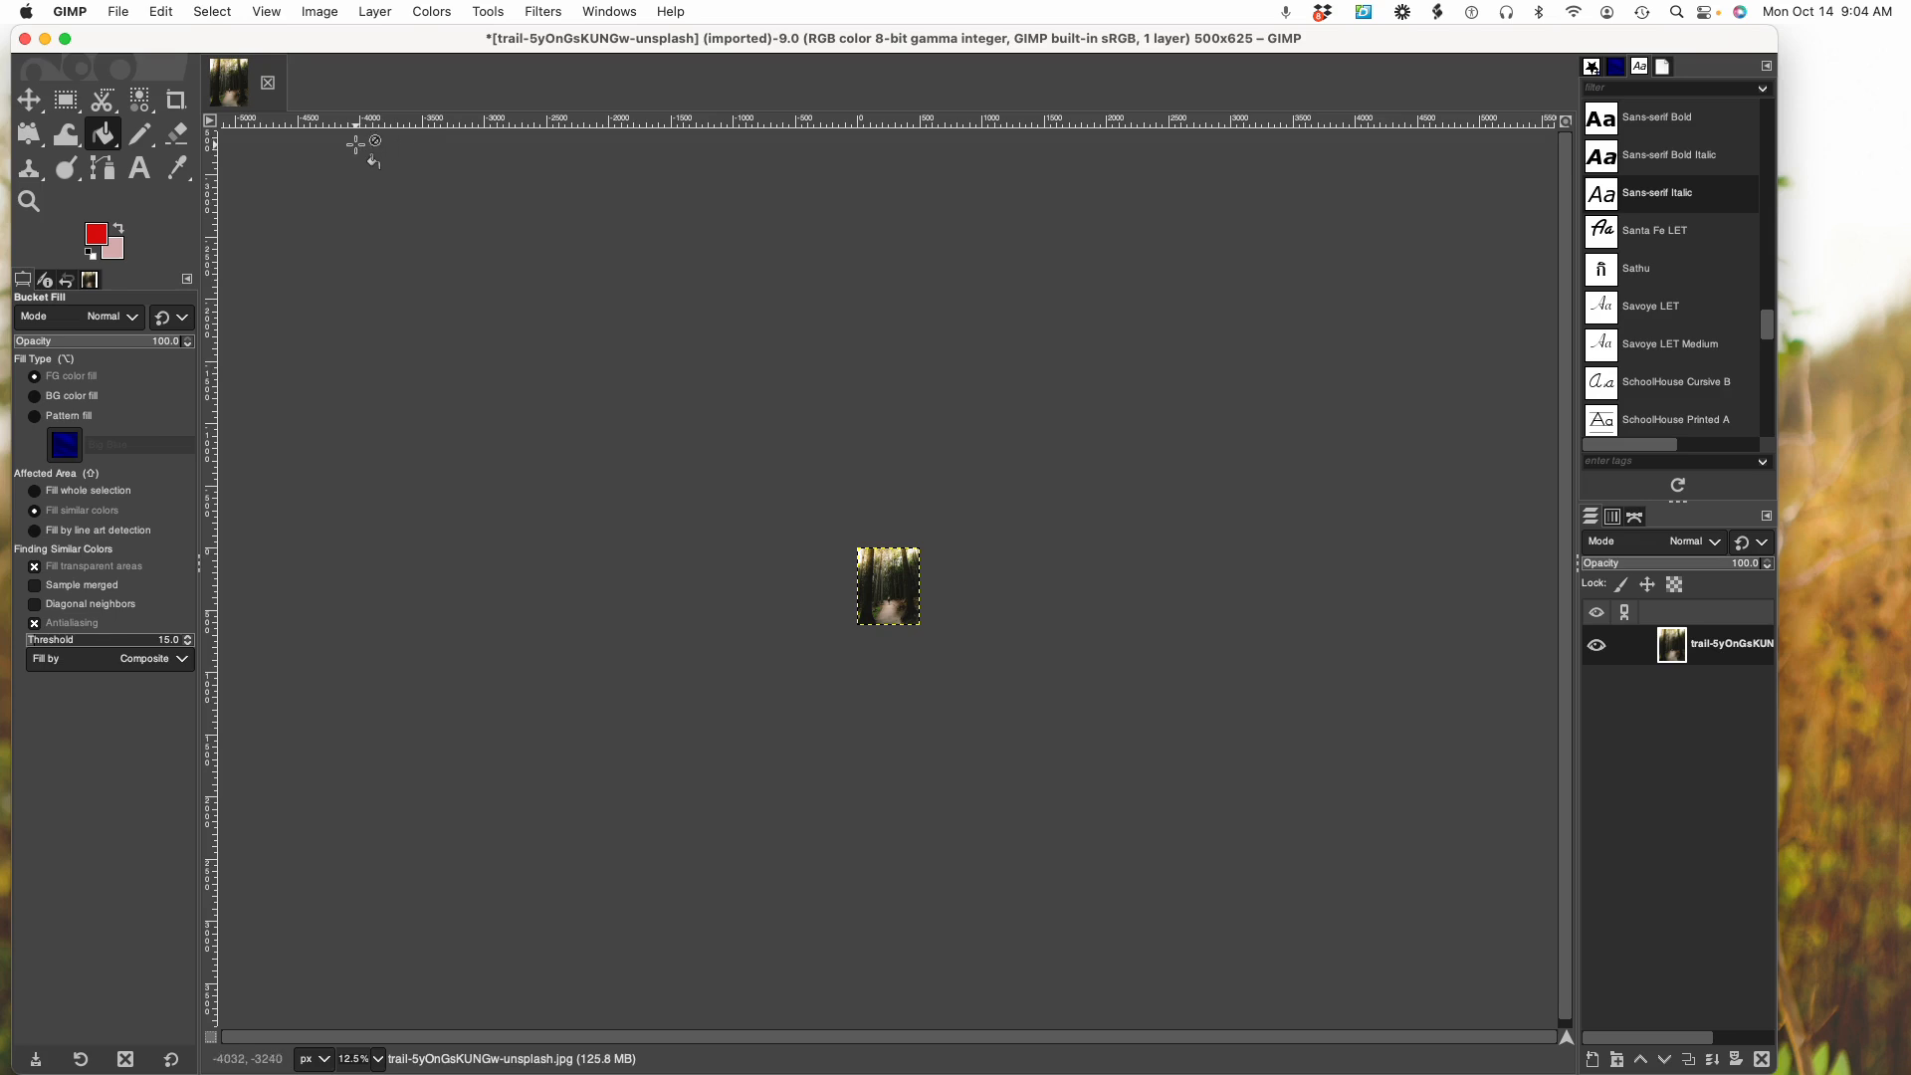
Open the palm tree sunset photo whose file name ends in v5QyPAFtzGg-unsplash.jpg from the Downloads folder
click(119, 13)
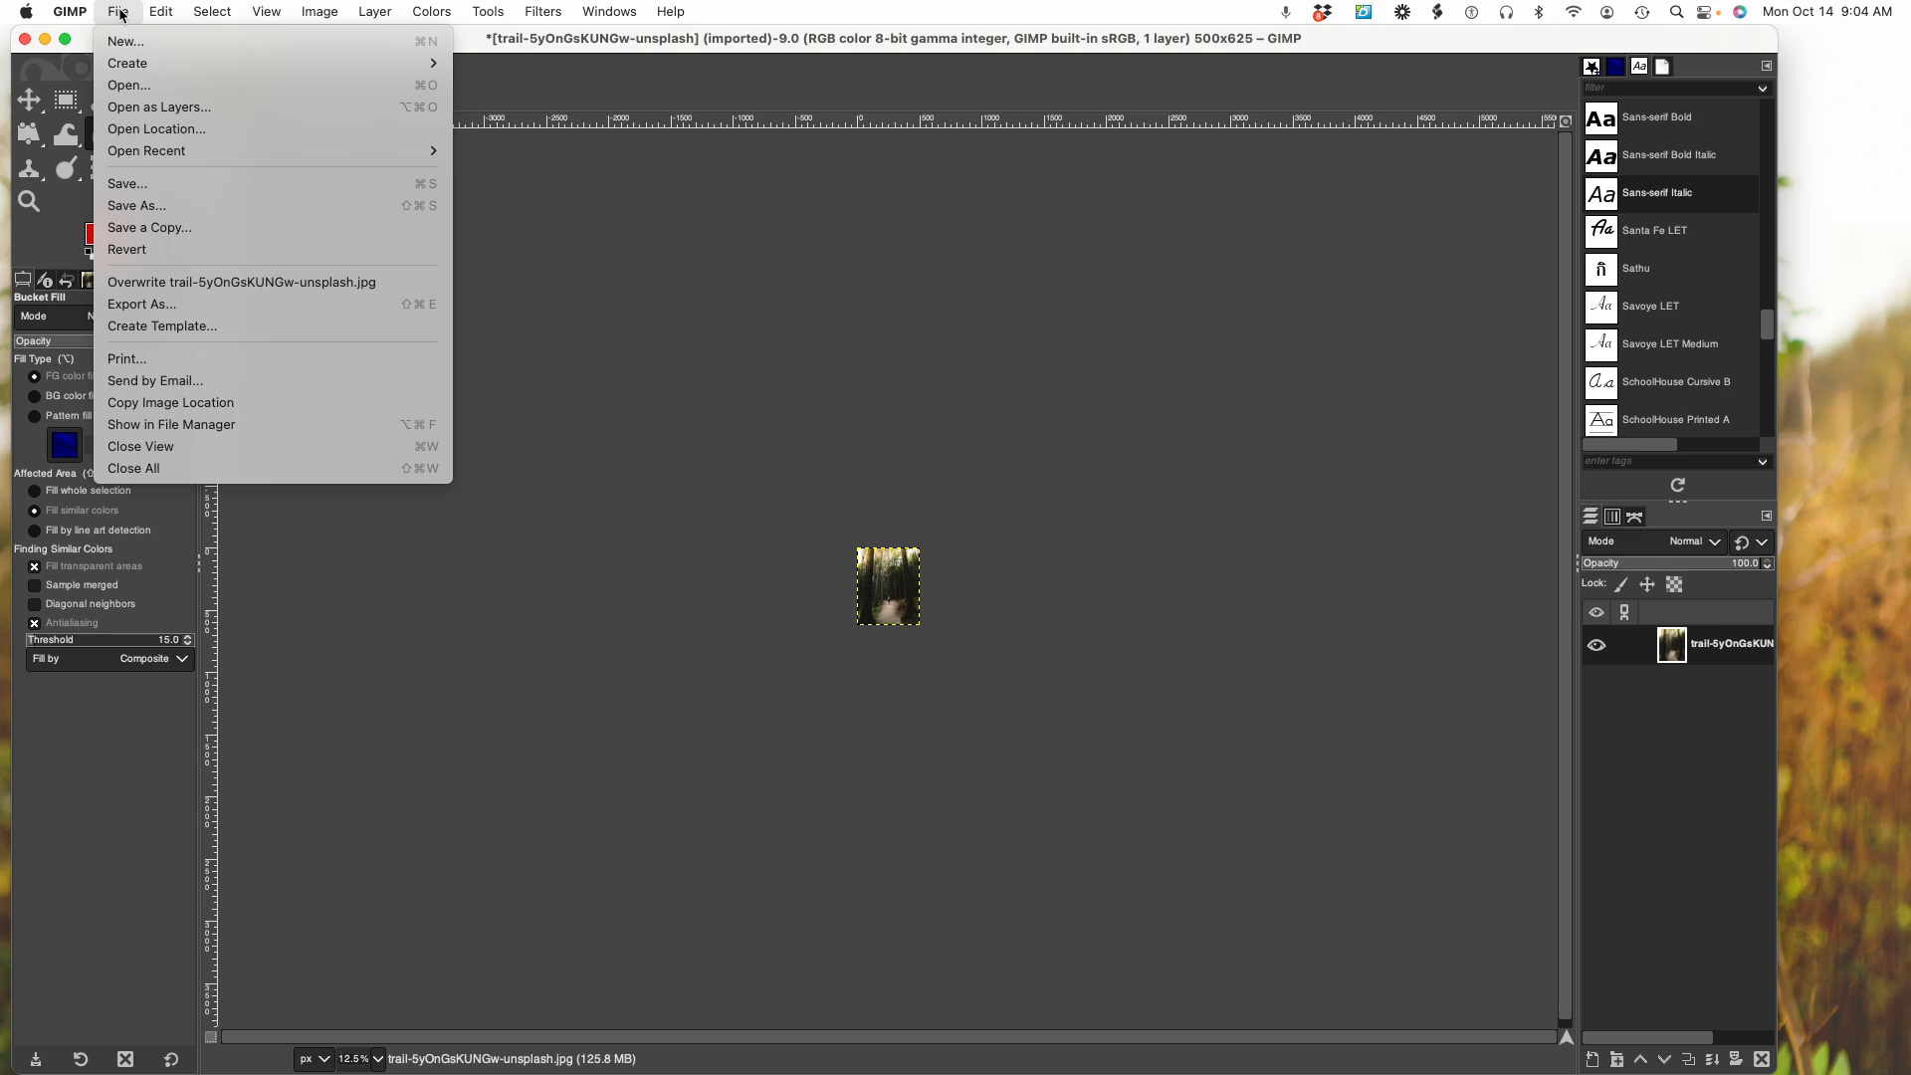
click(130, 91)
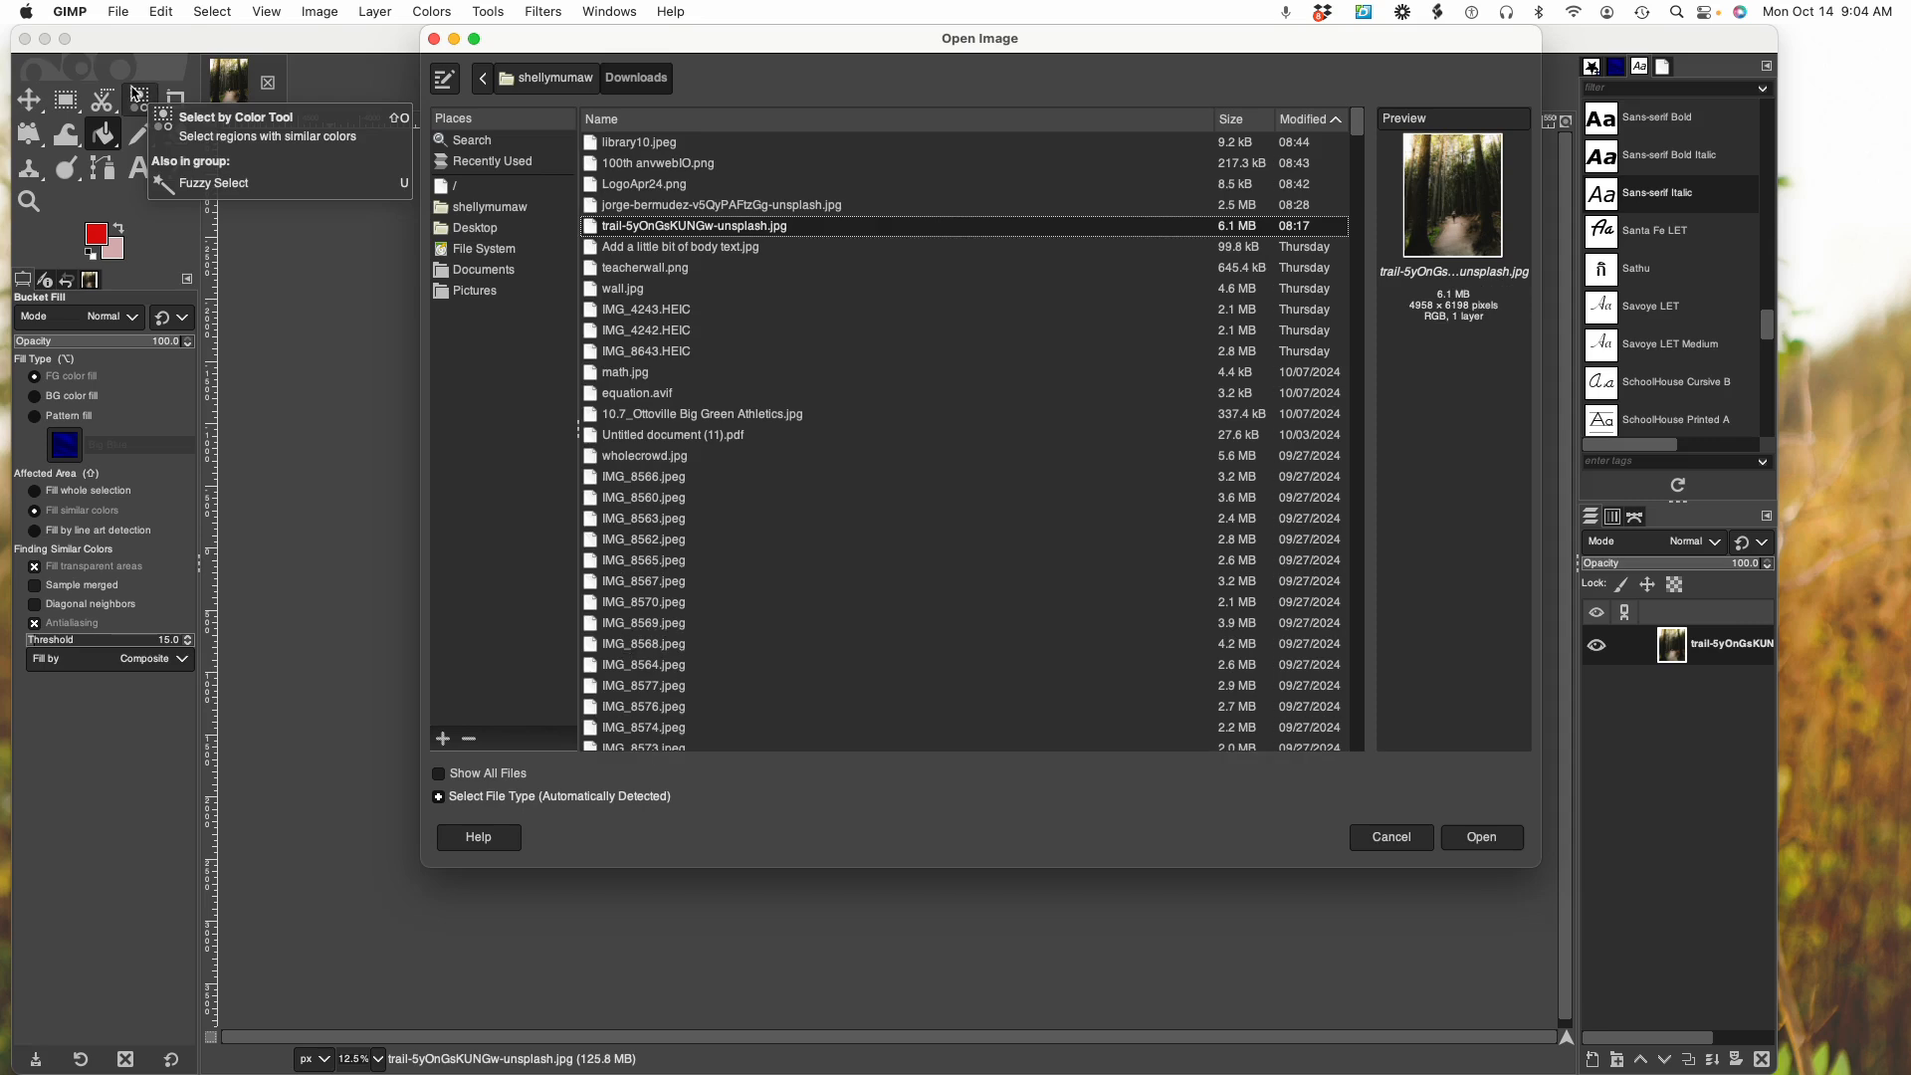
click(669, 209)
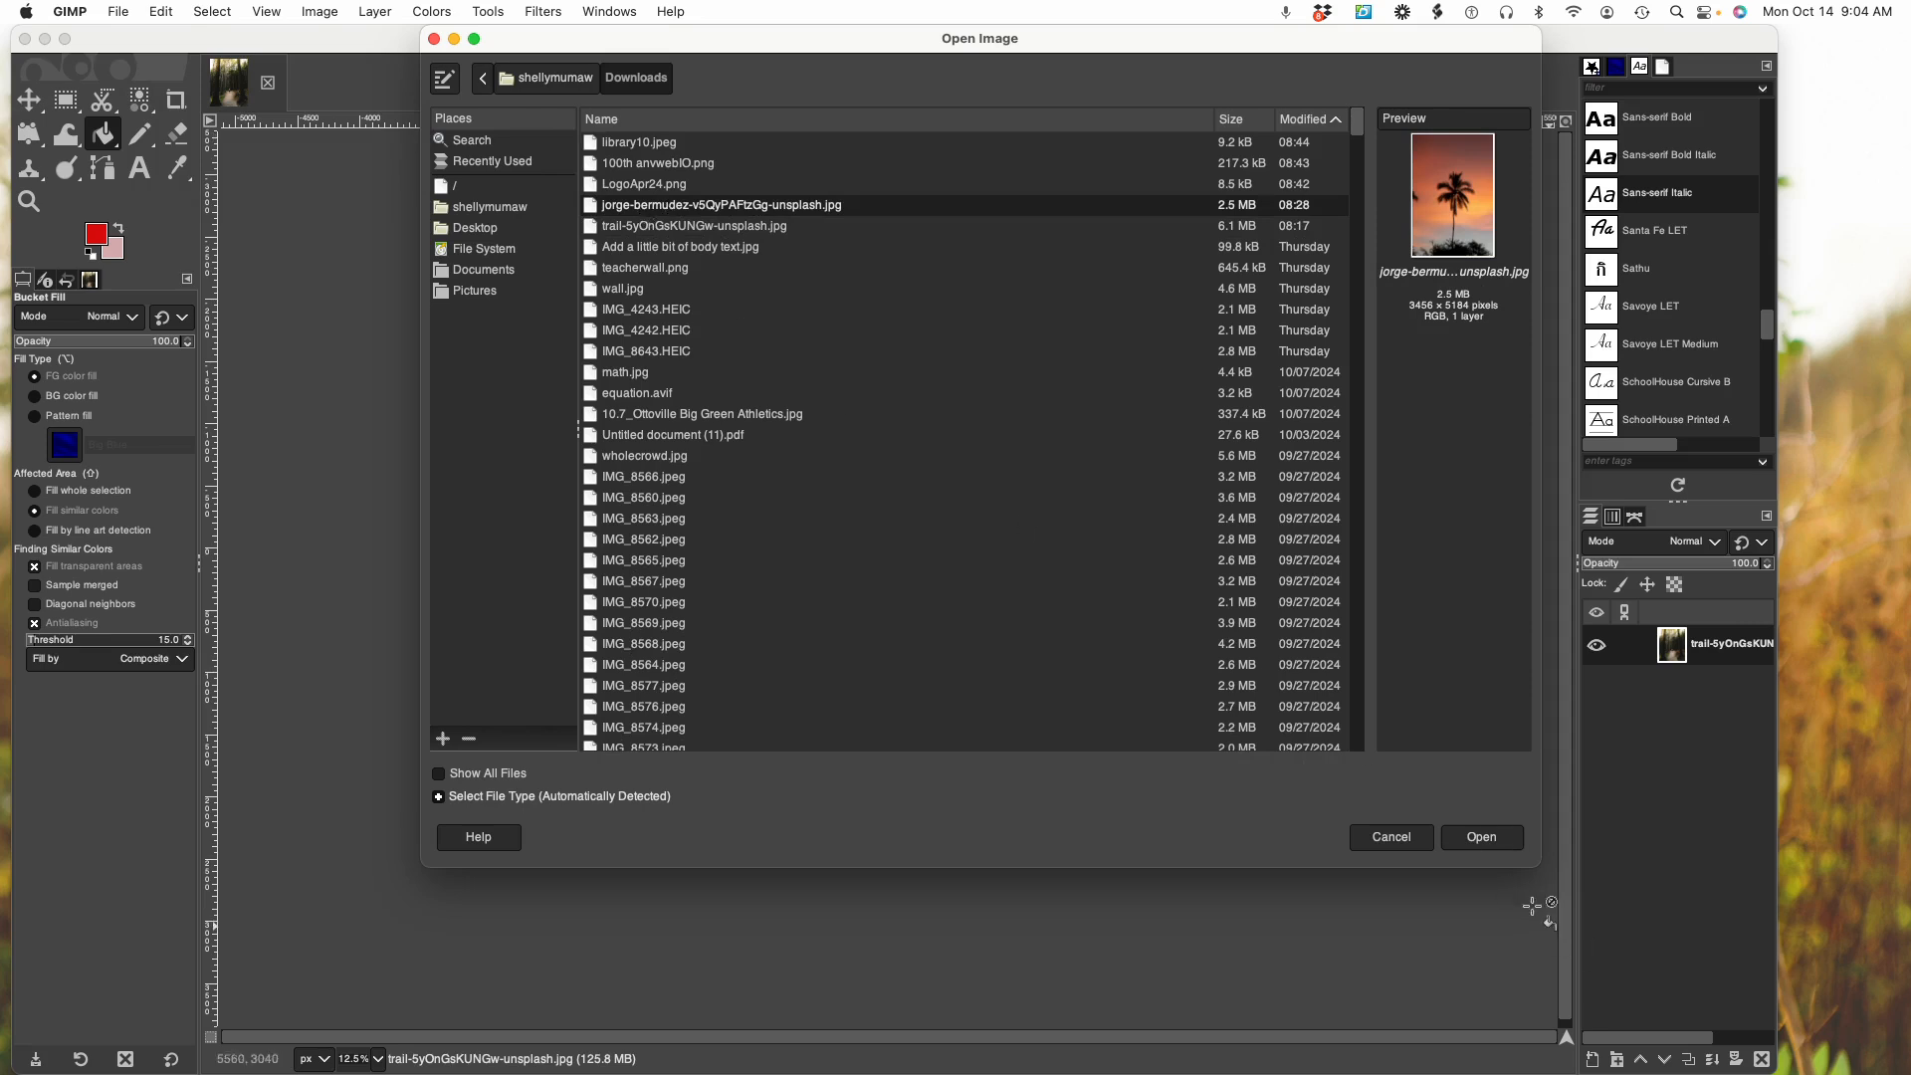
click(1490, 842)
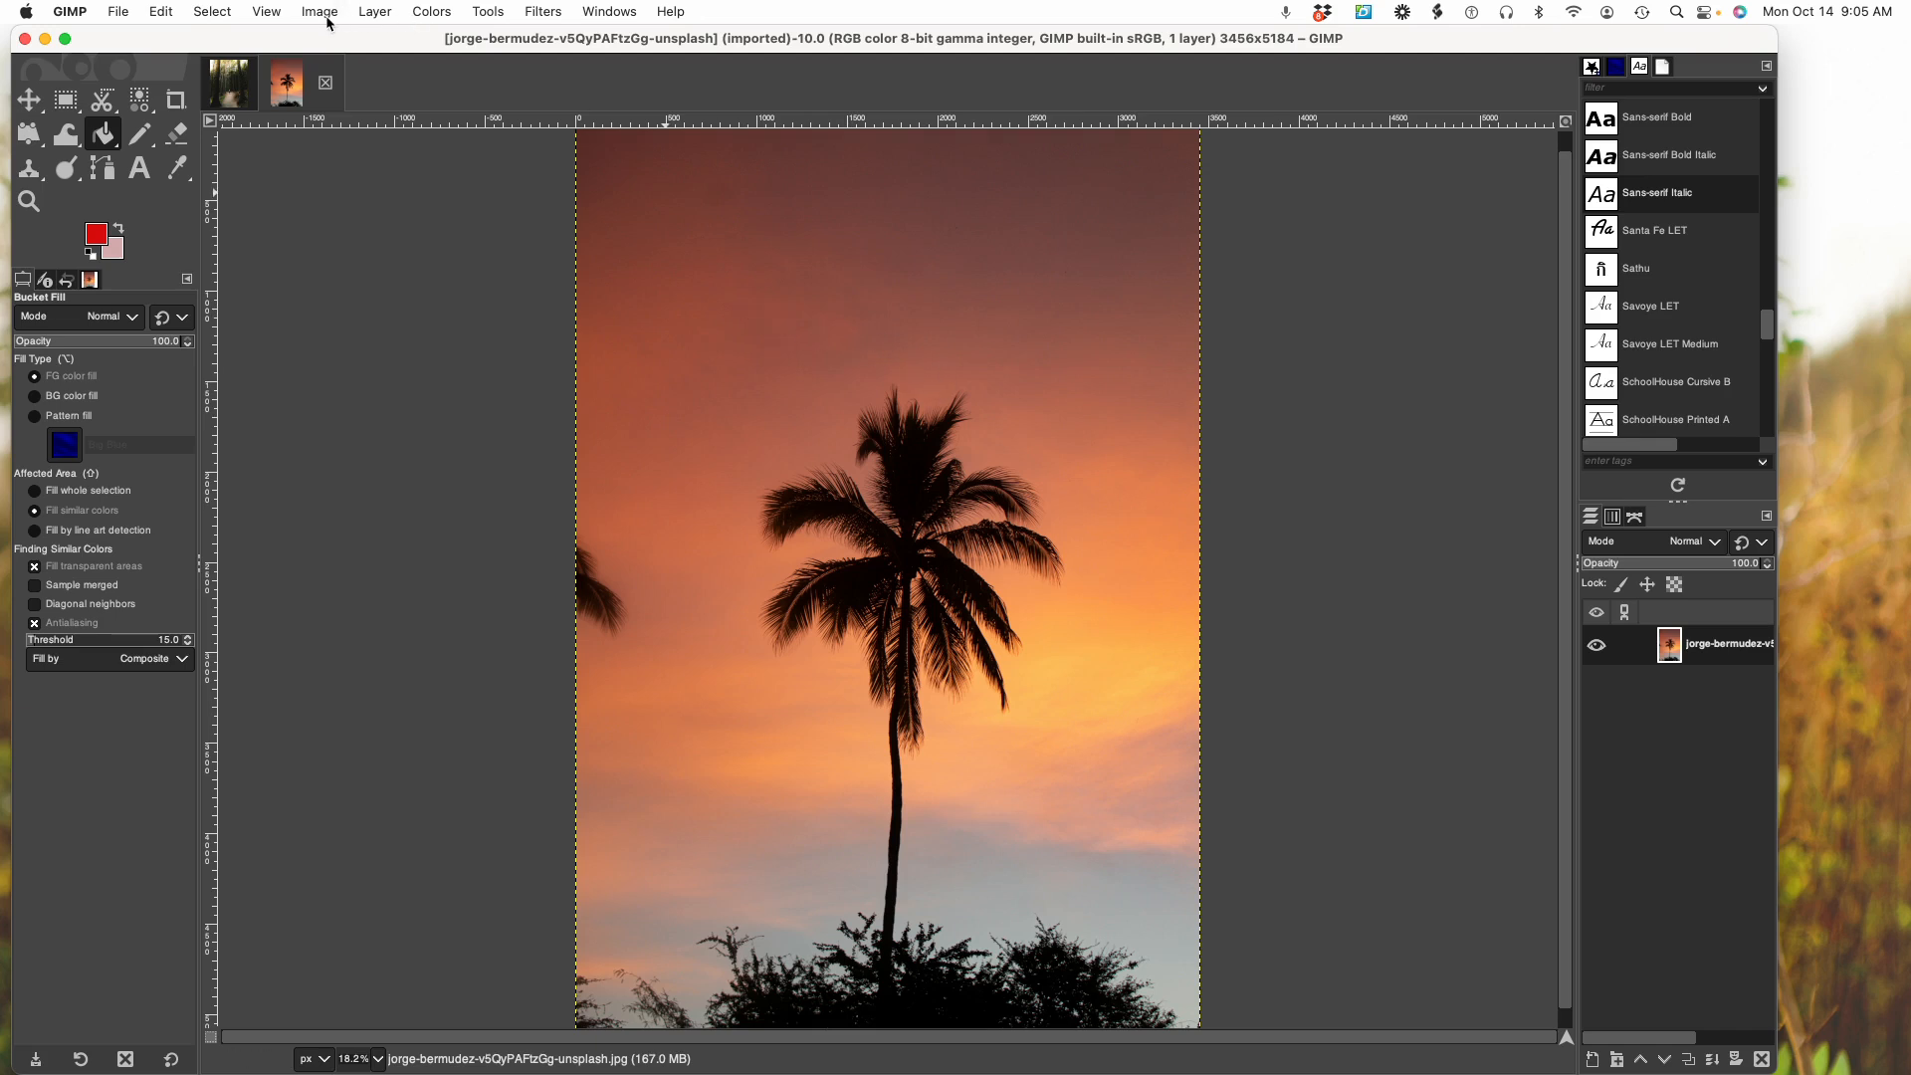
click(487, 12)
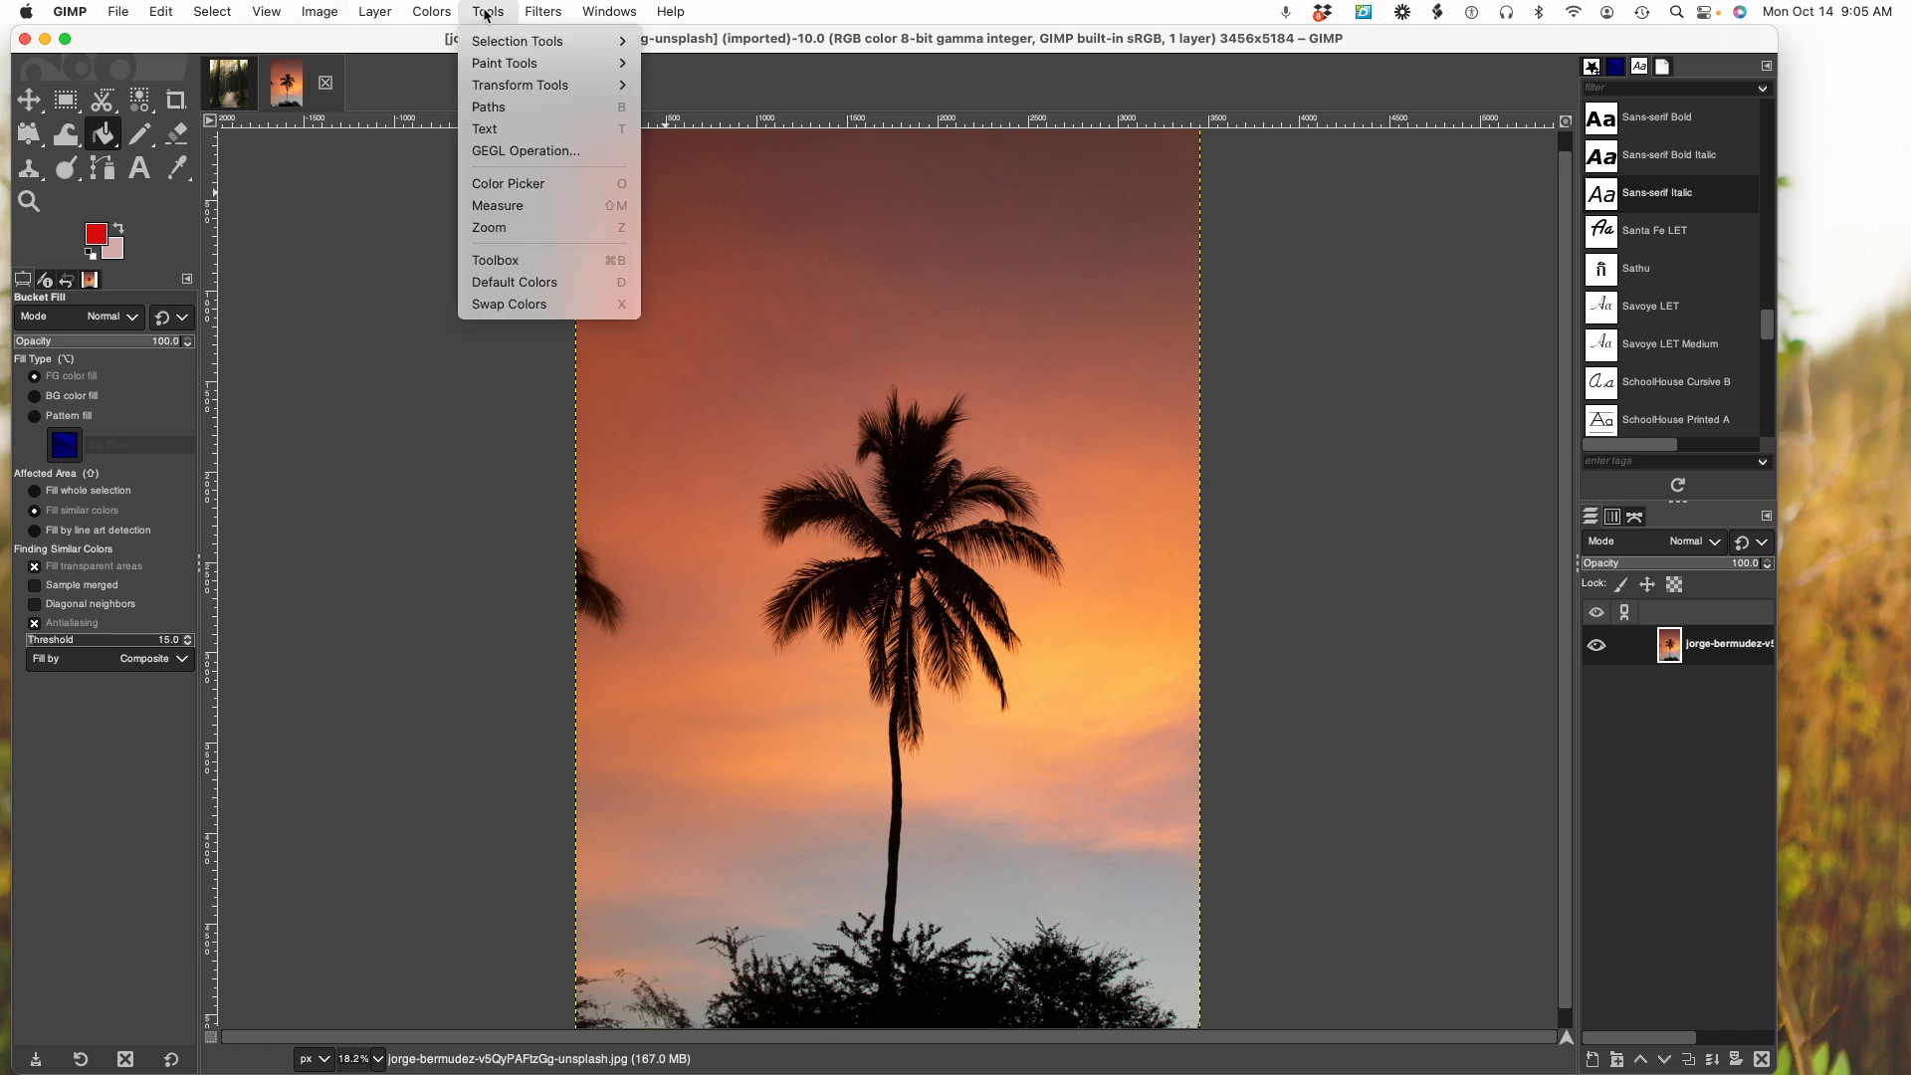
mouse_move(522, 92)
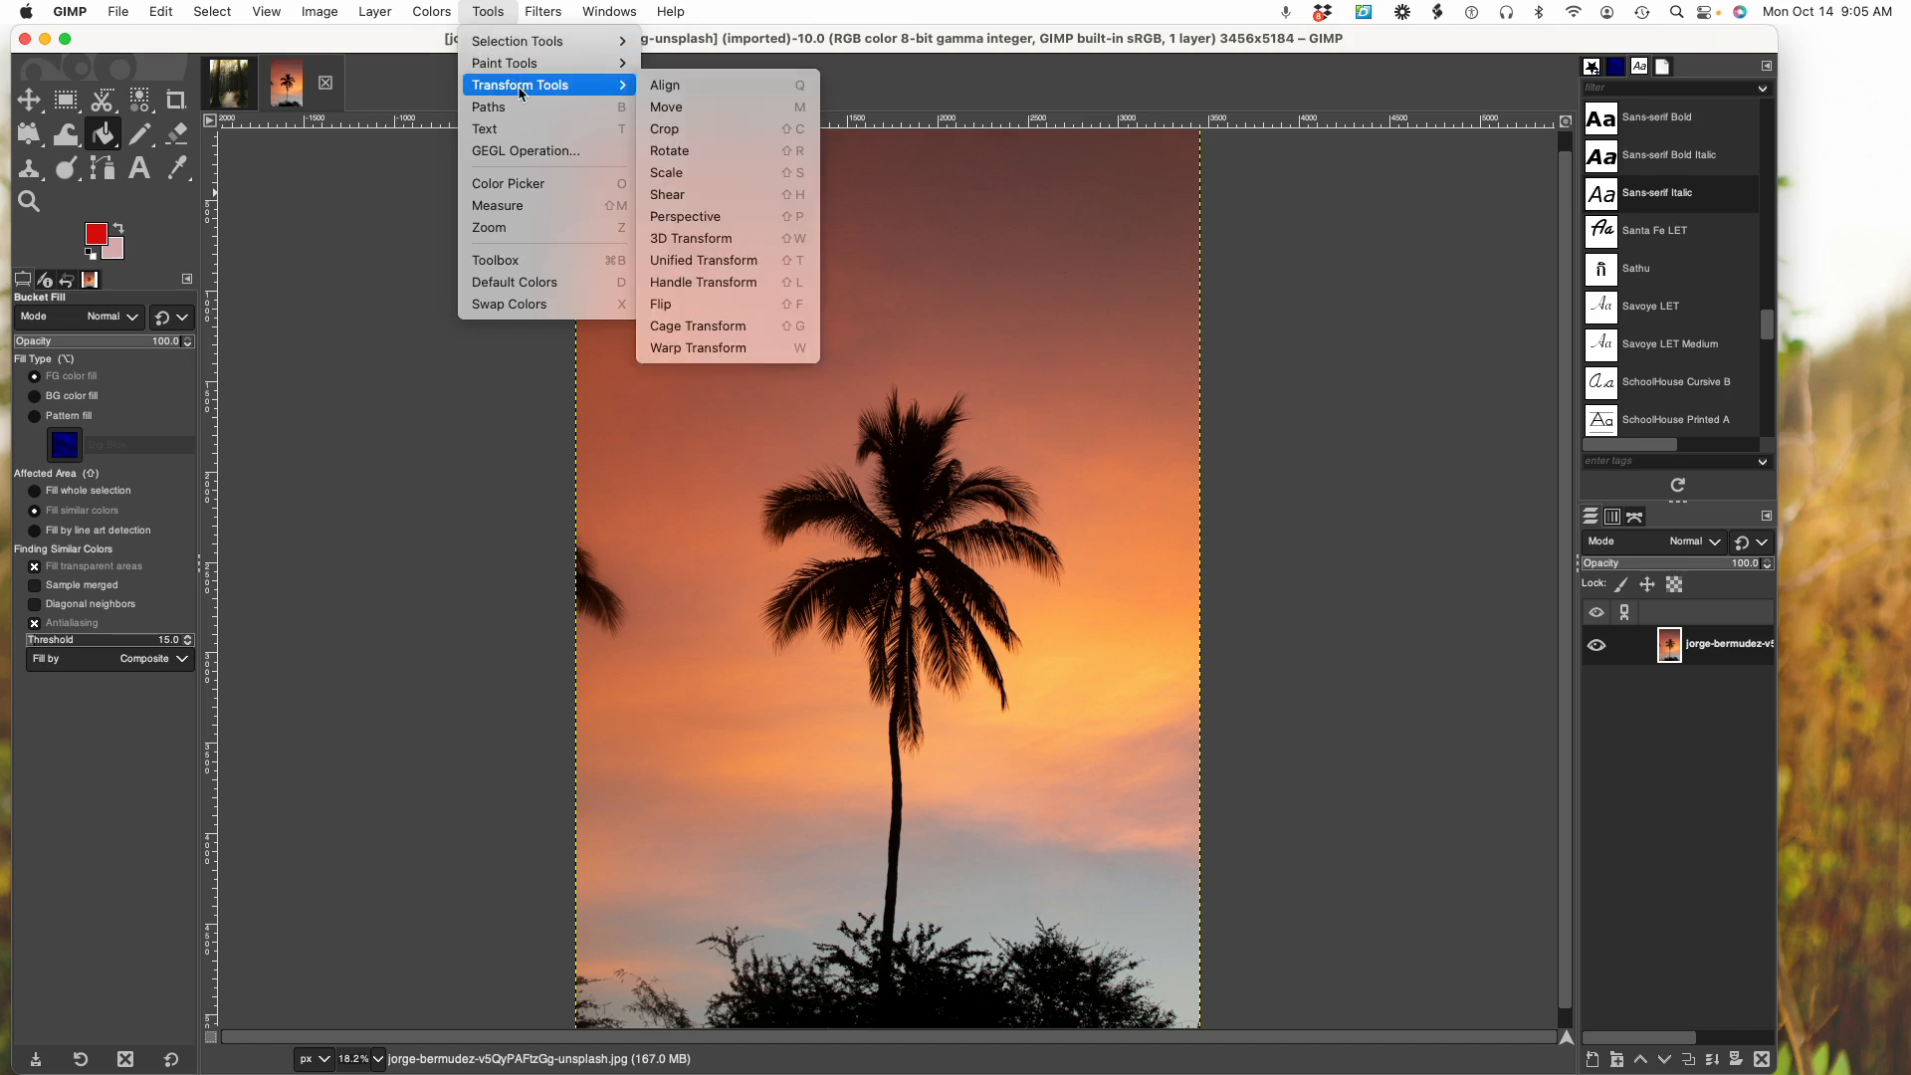
click(683, 130)
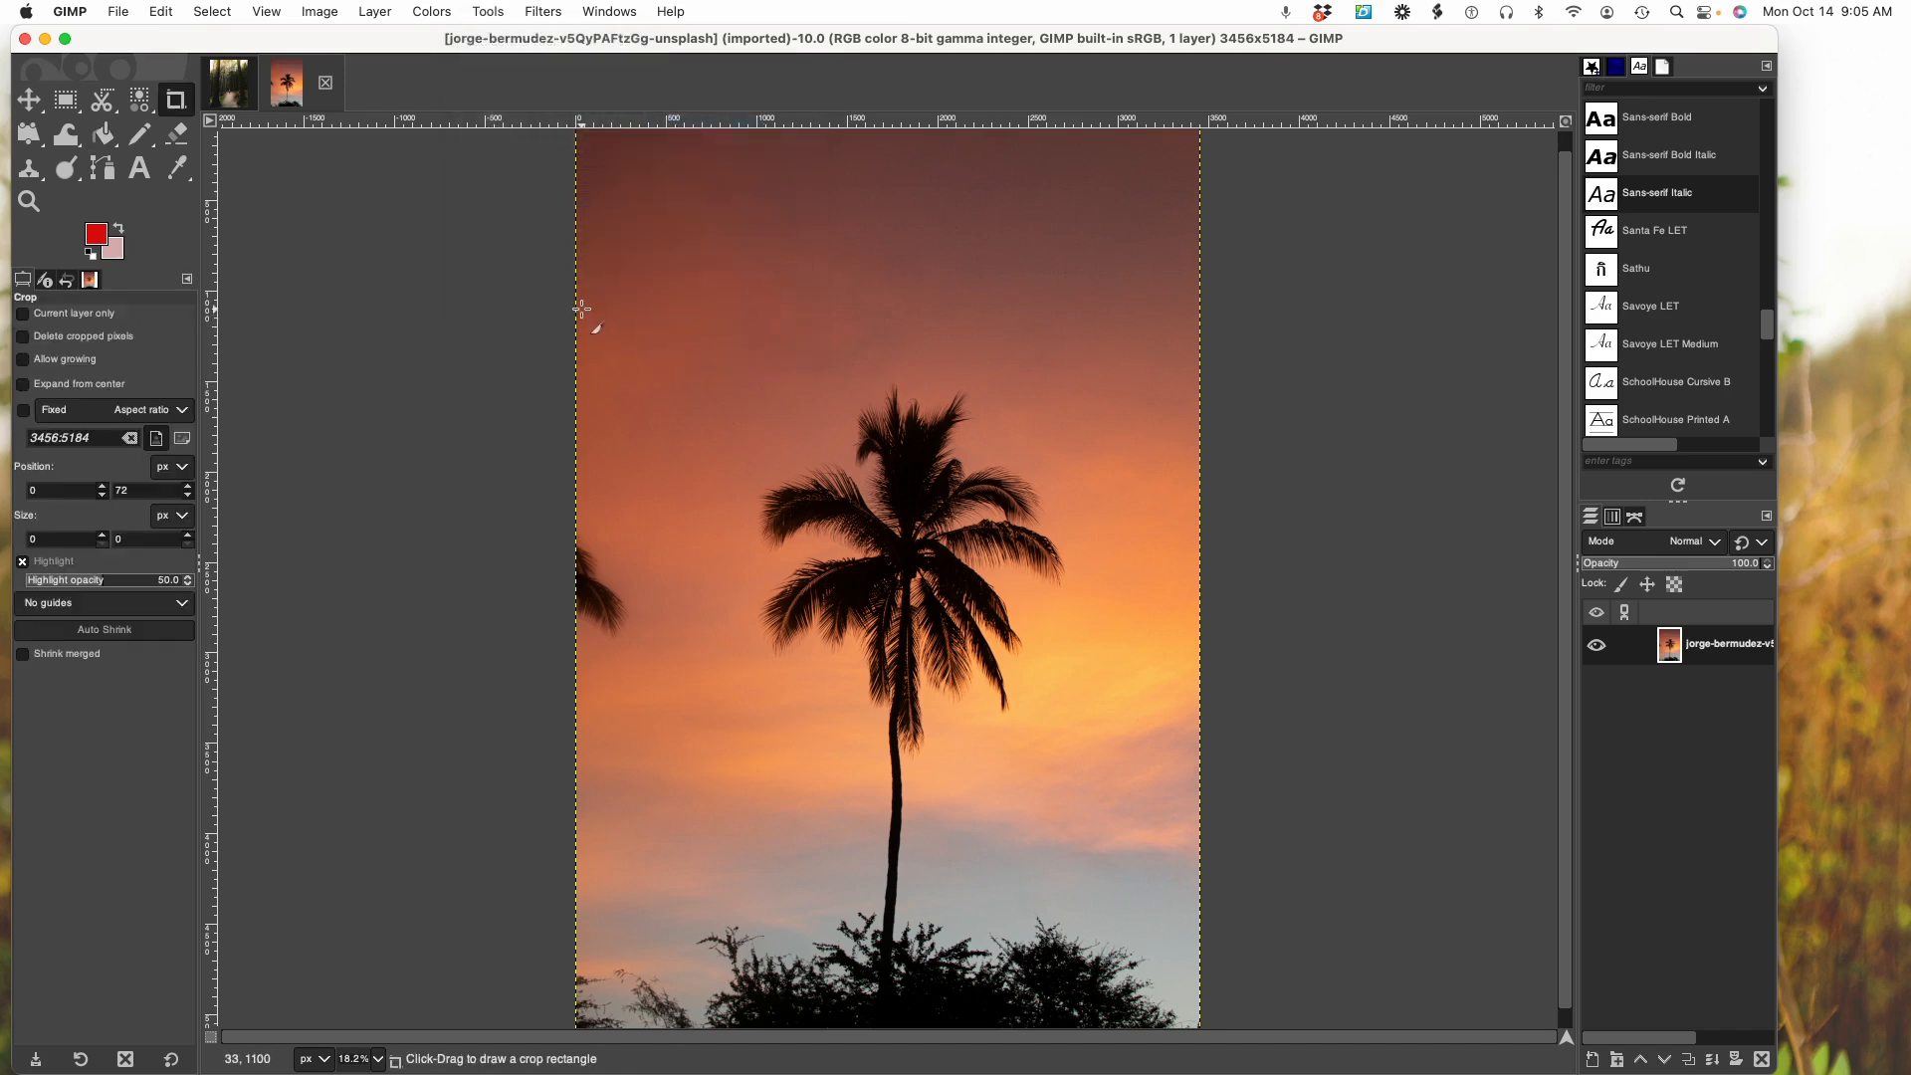
drag(582, 316, 1085, 987)
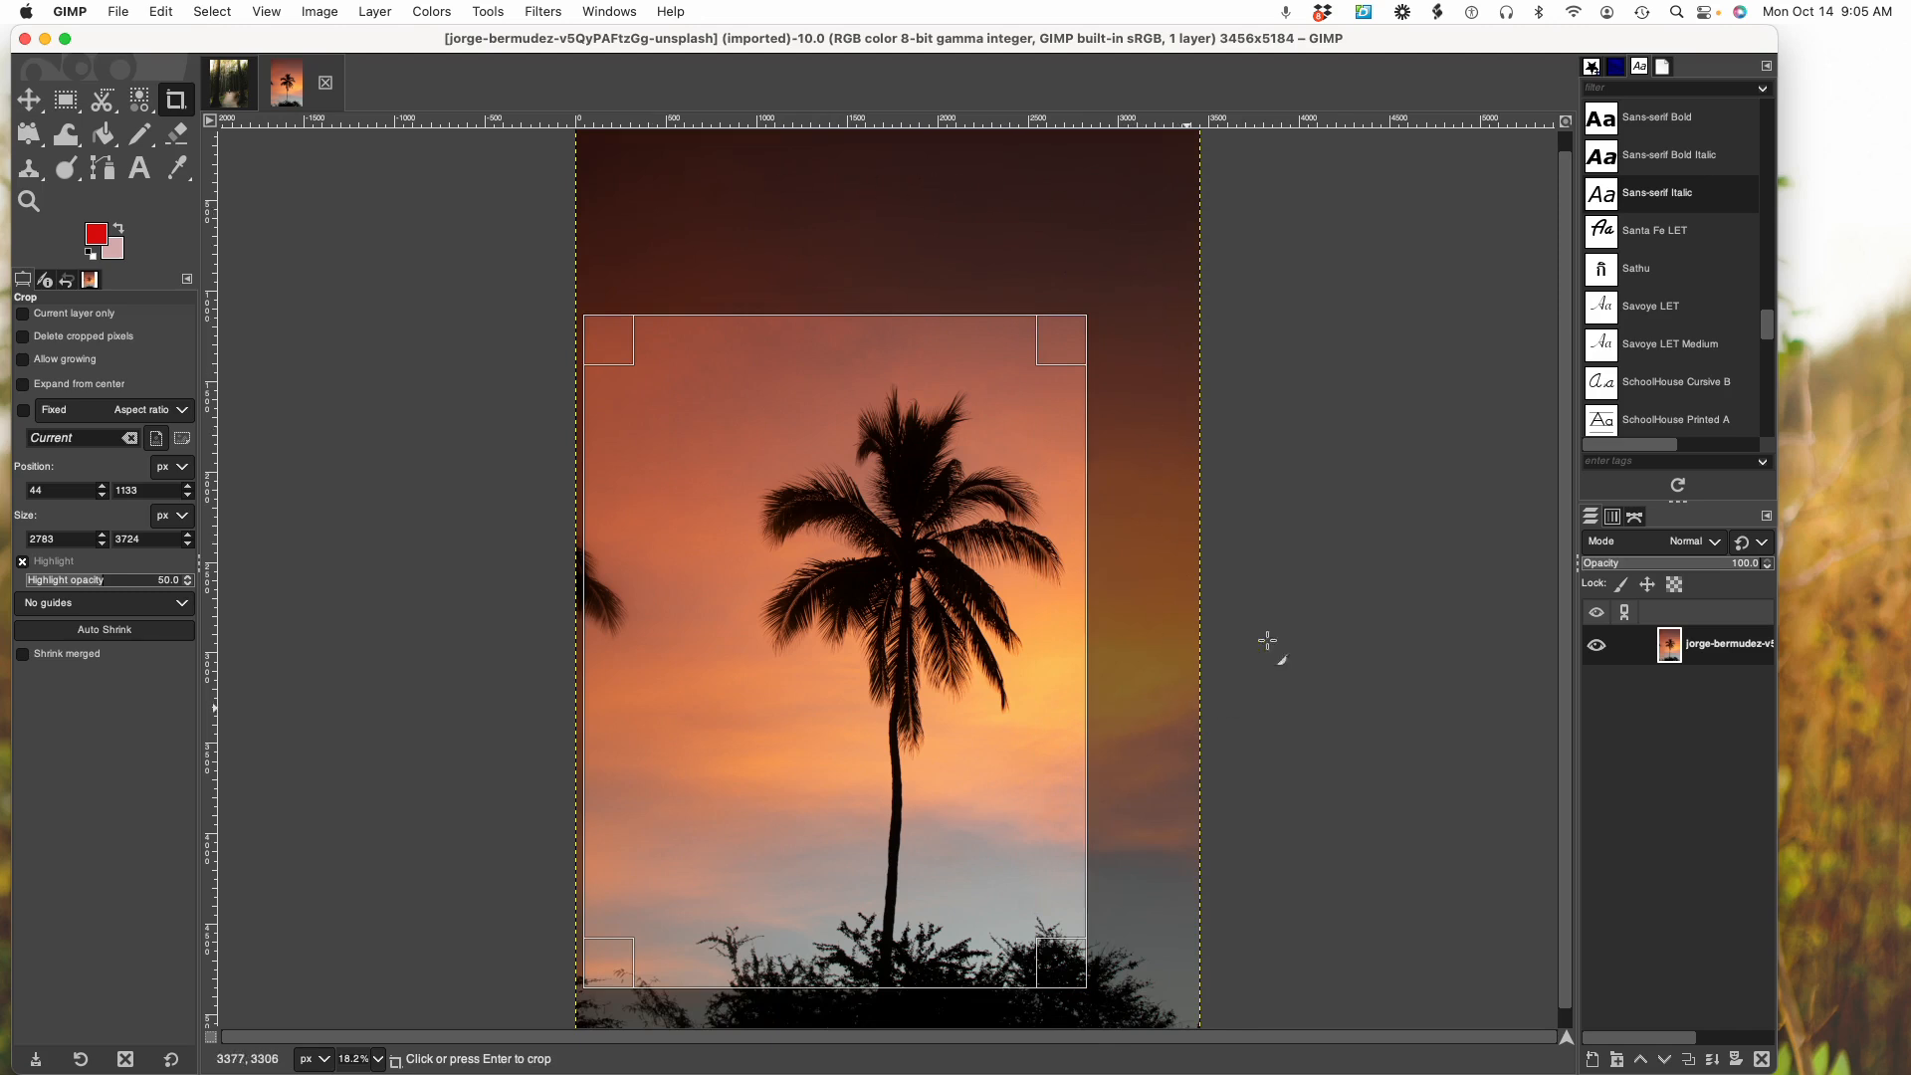
click(1385, 570)
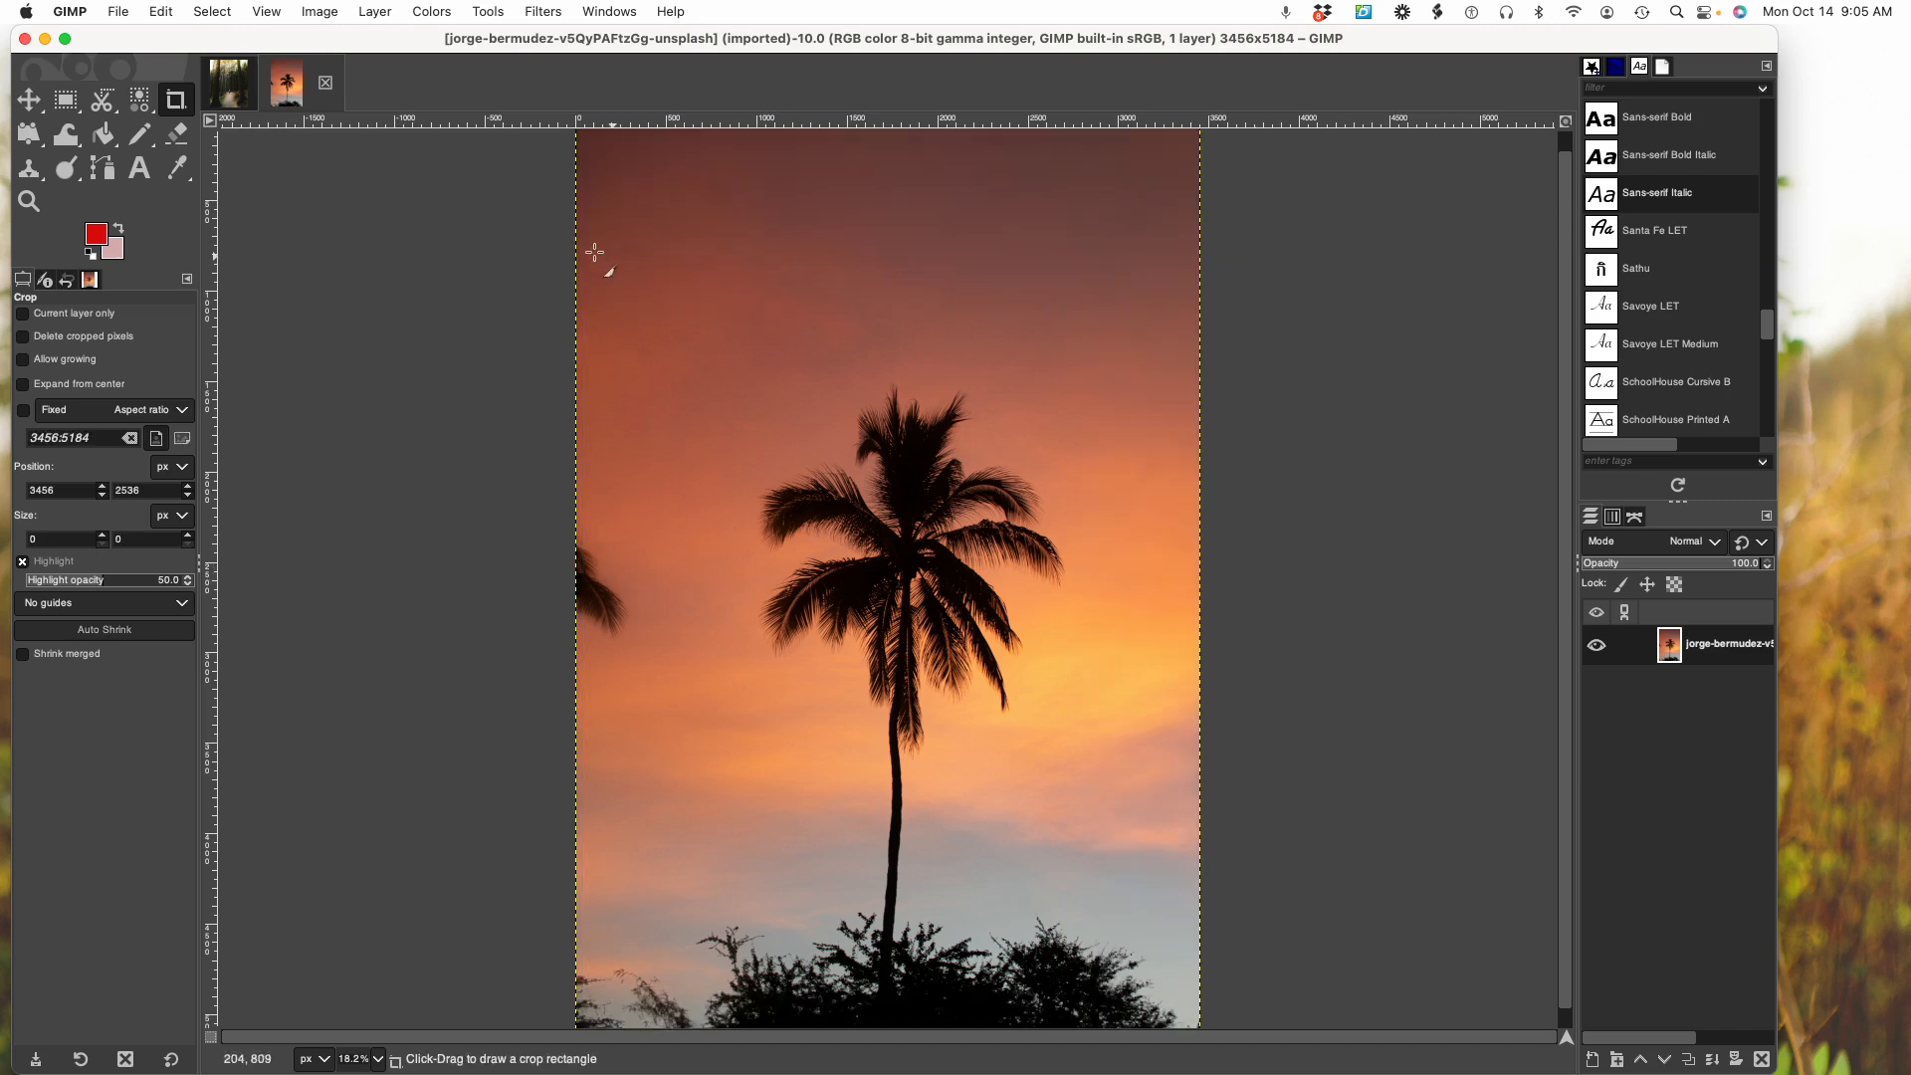
Crop the sunset photo around the central palm tree to about 2233 by 3823 px, excluding the partial tree at the edge
click(486, 12)
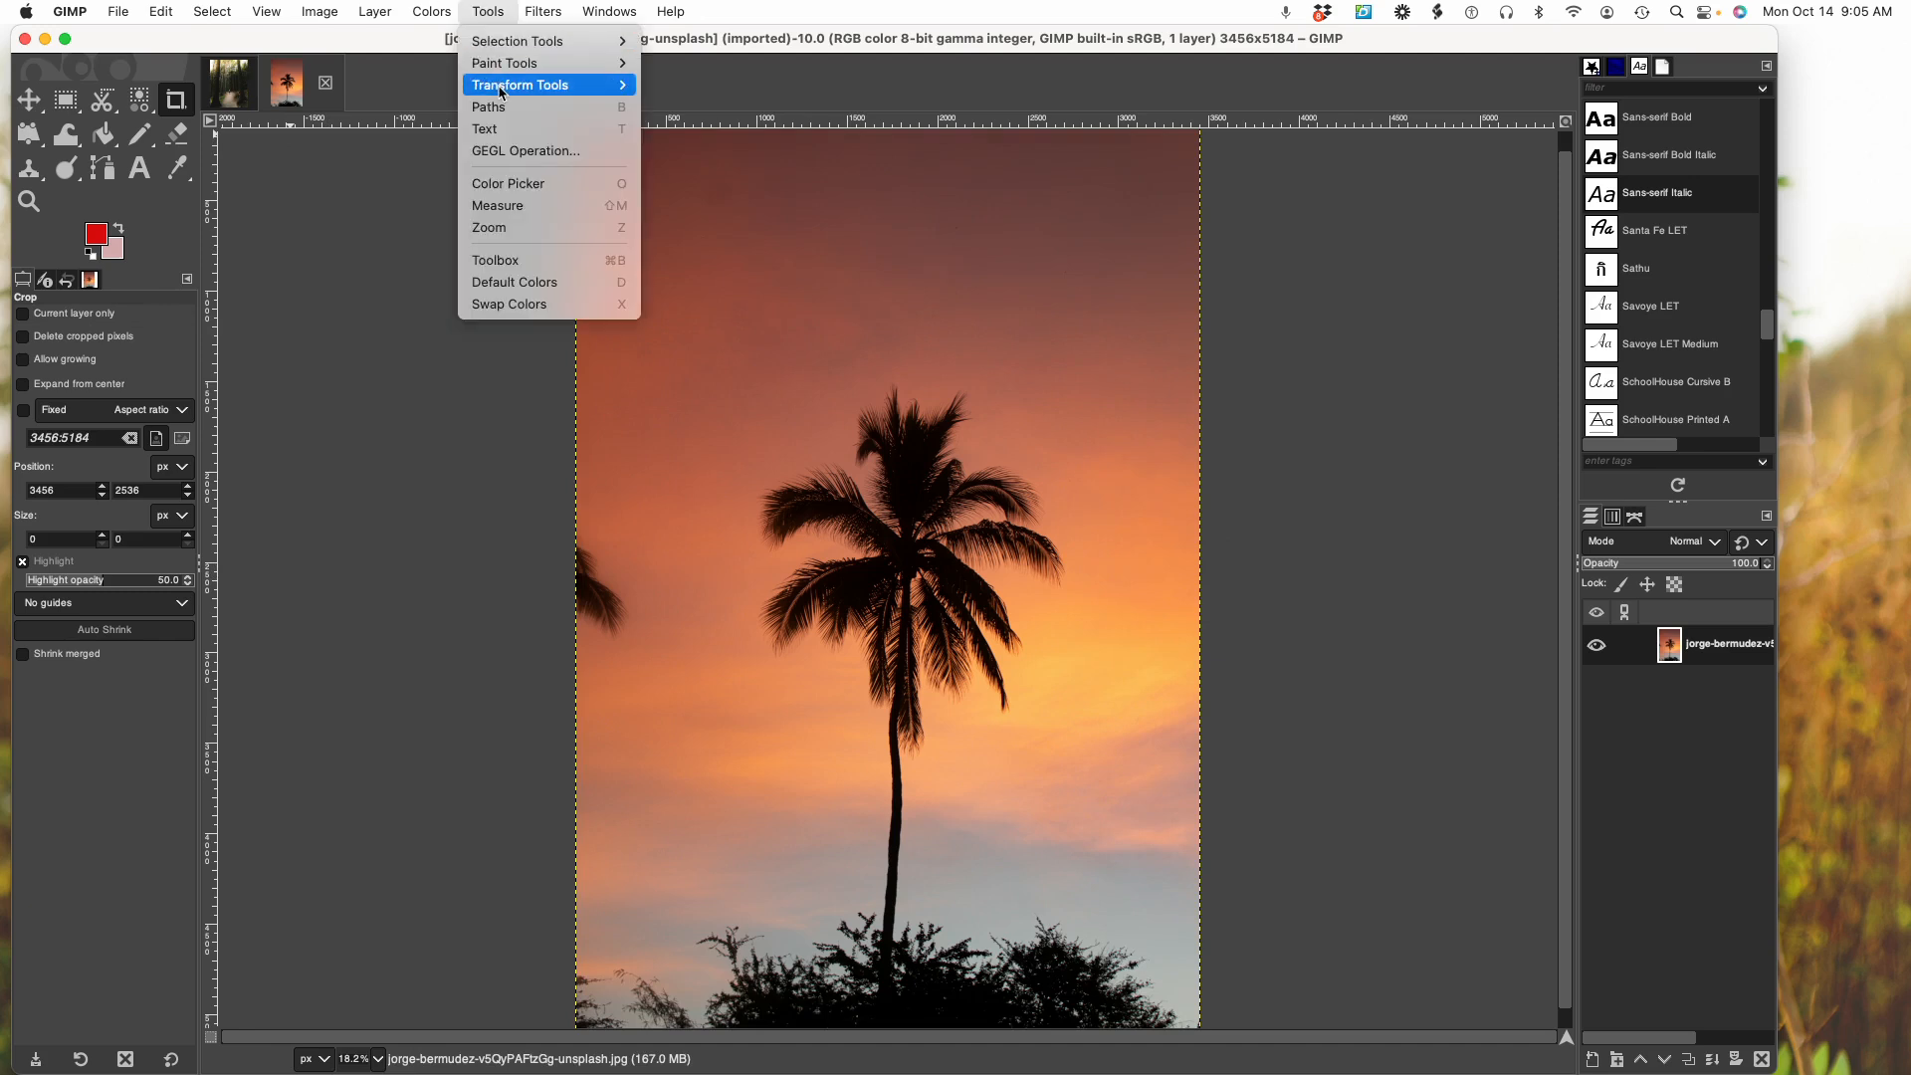
mouse_move(503, 93)
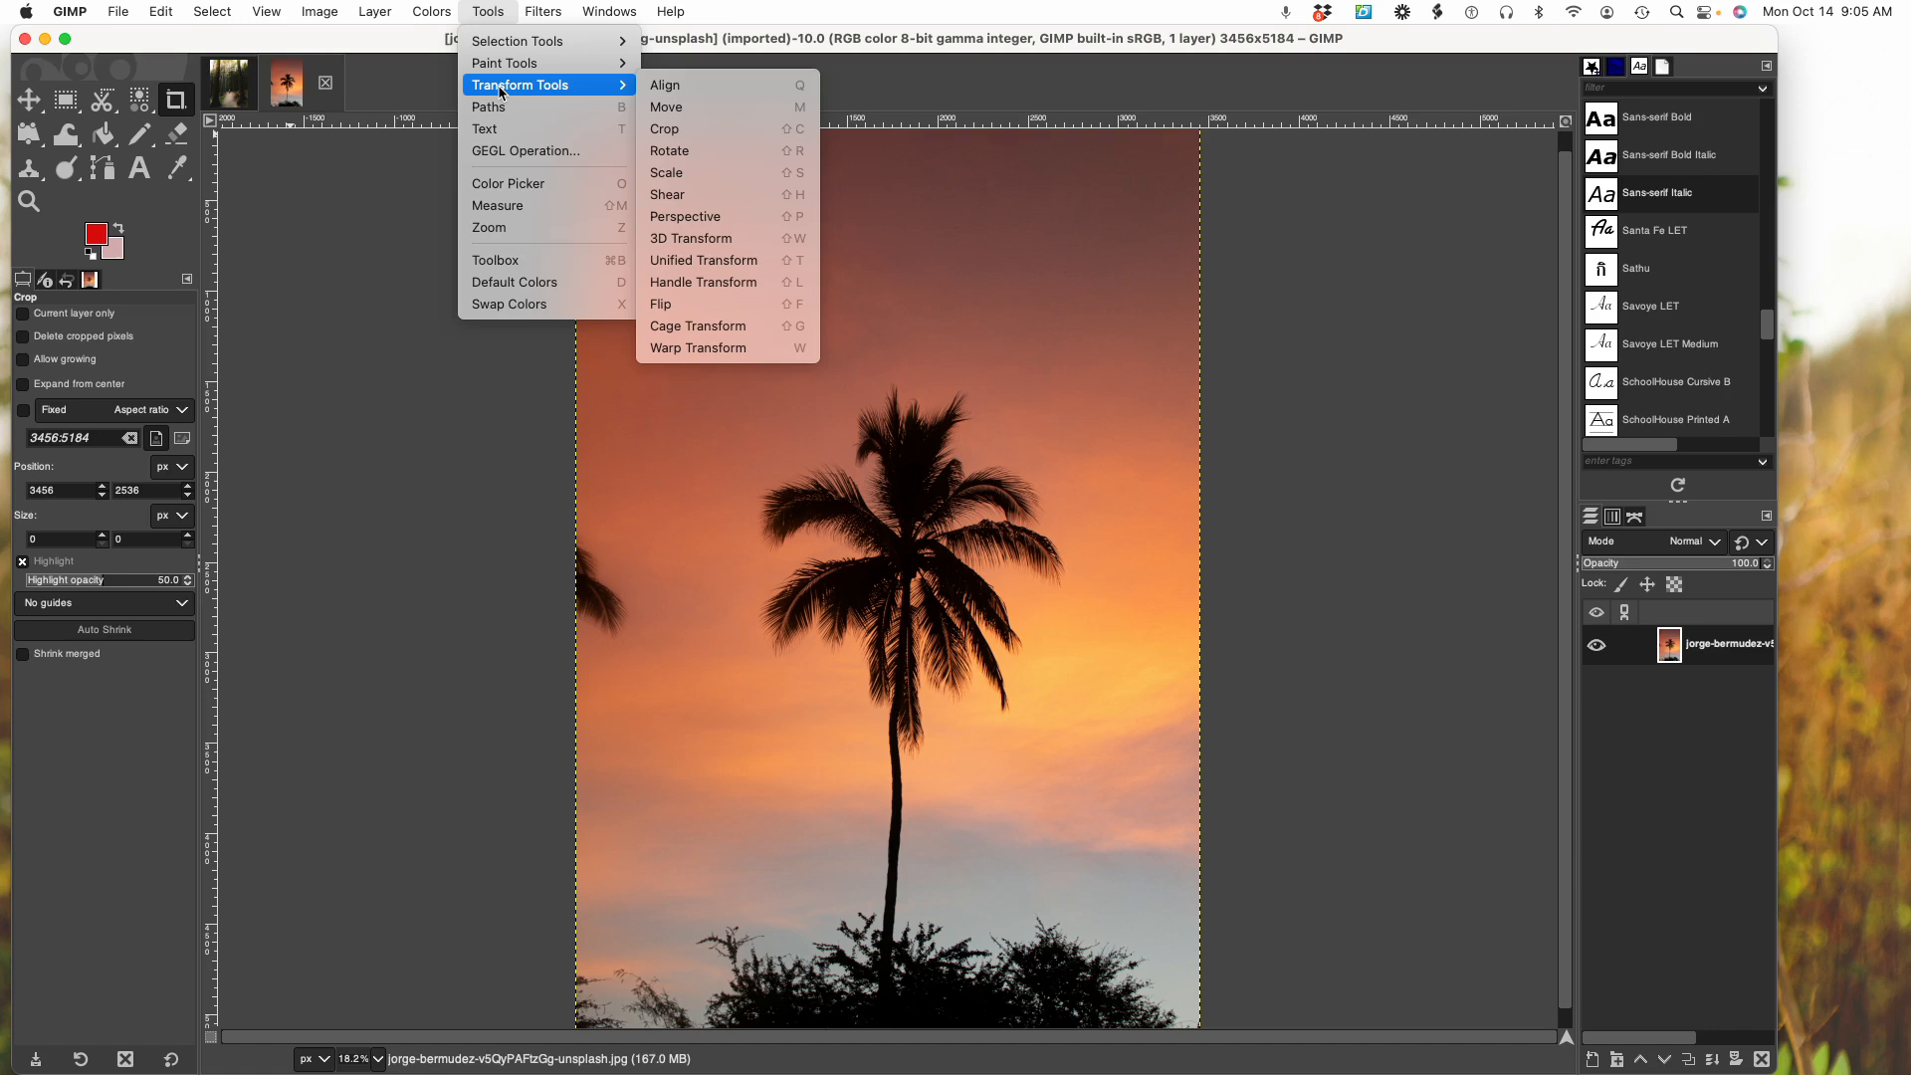
click(680, 132)
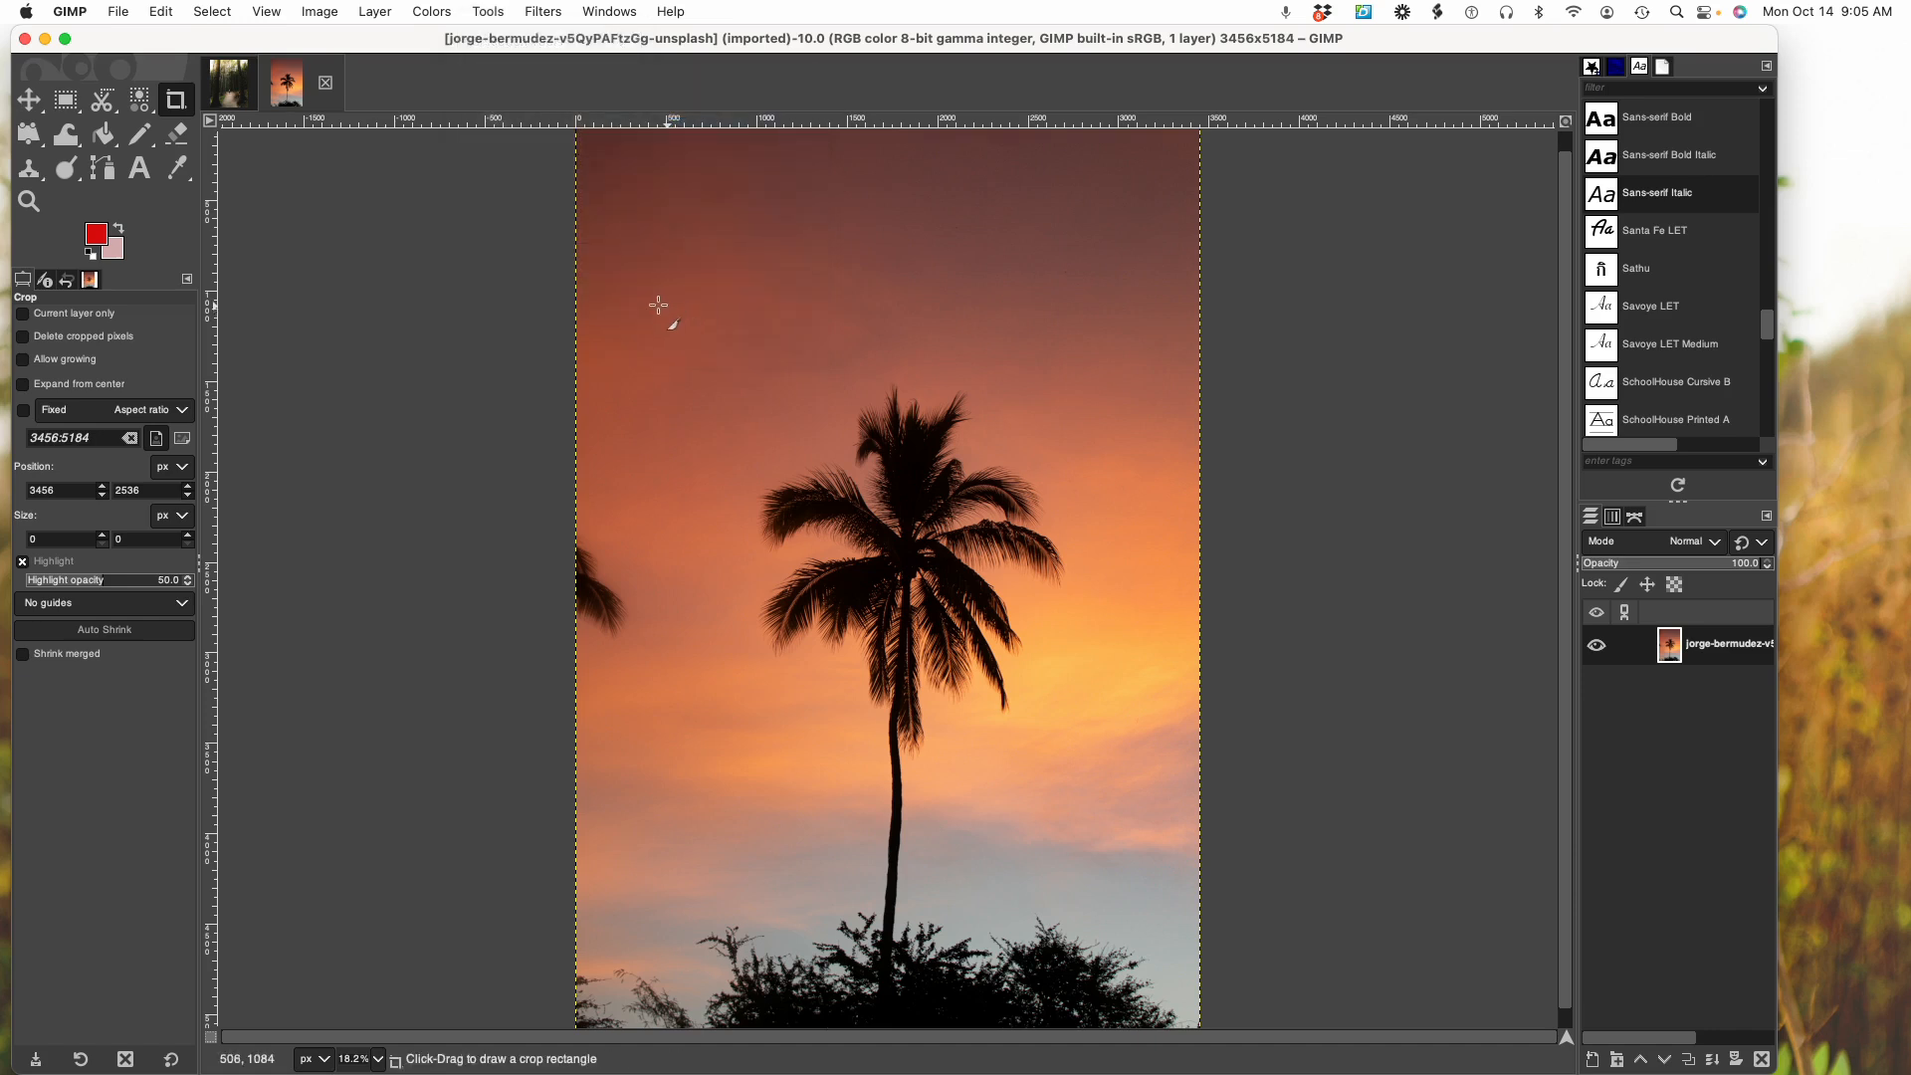
drag(678, 325, 1083, 1017)
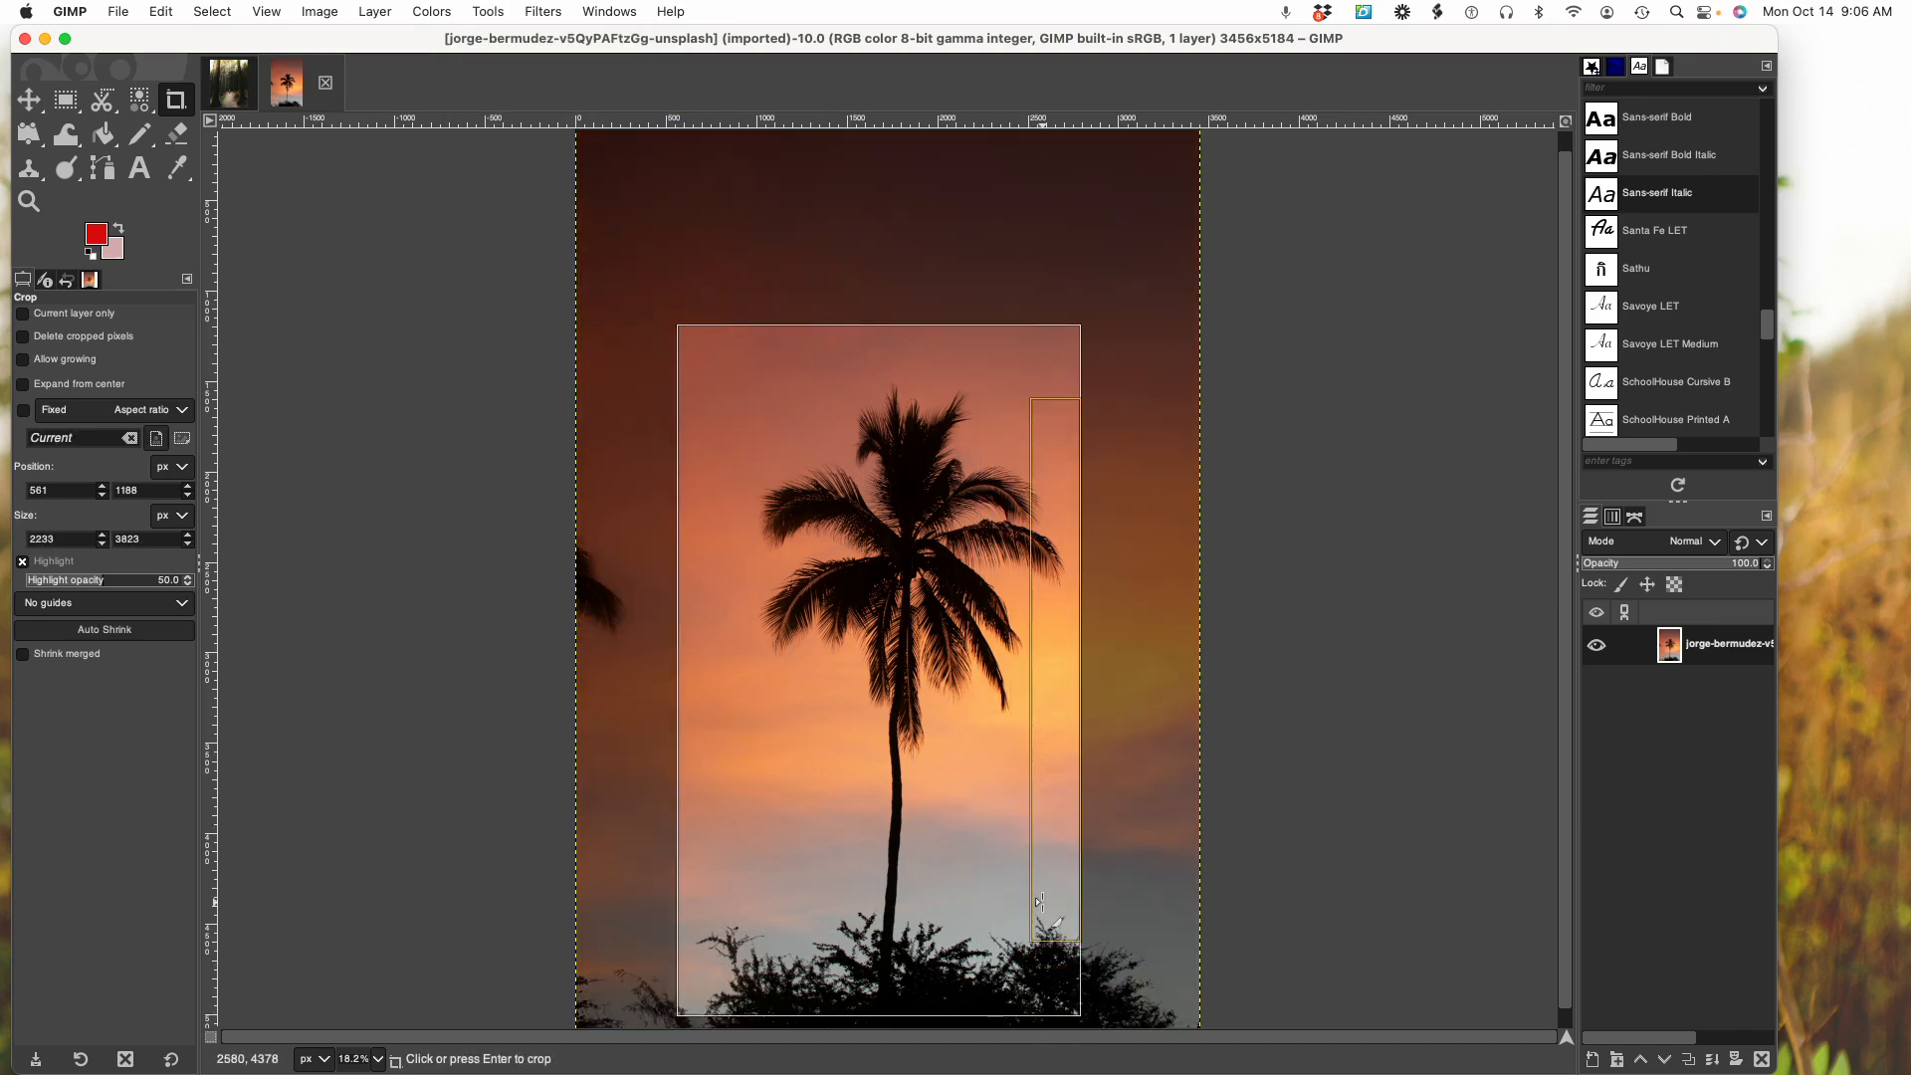
key(Return)
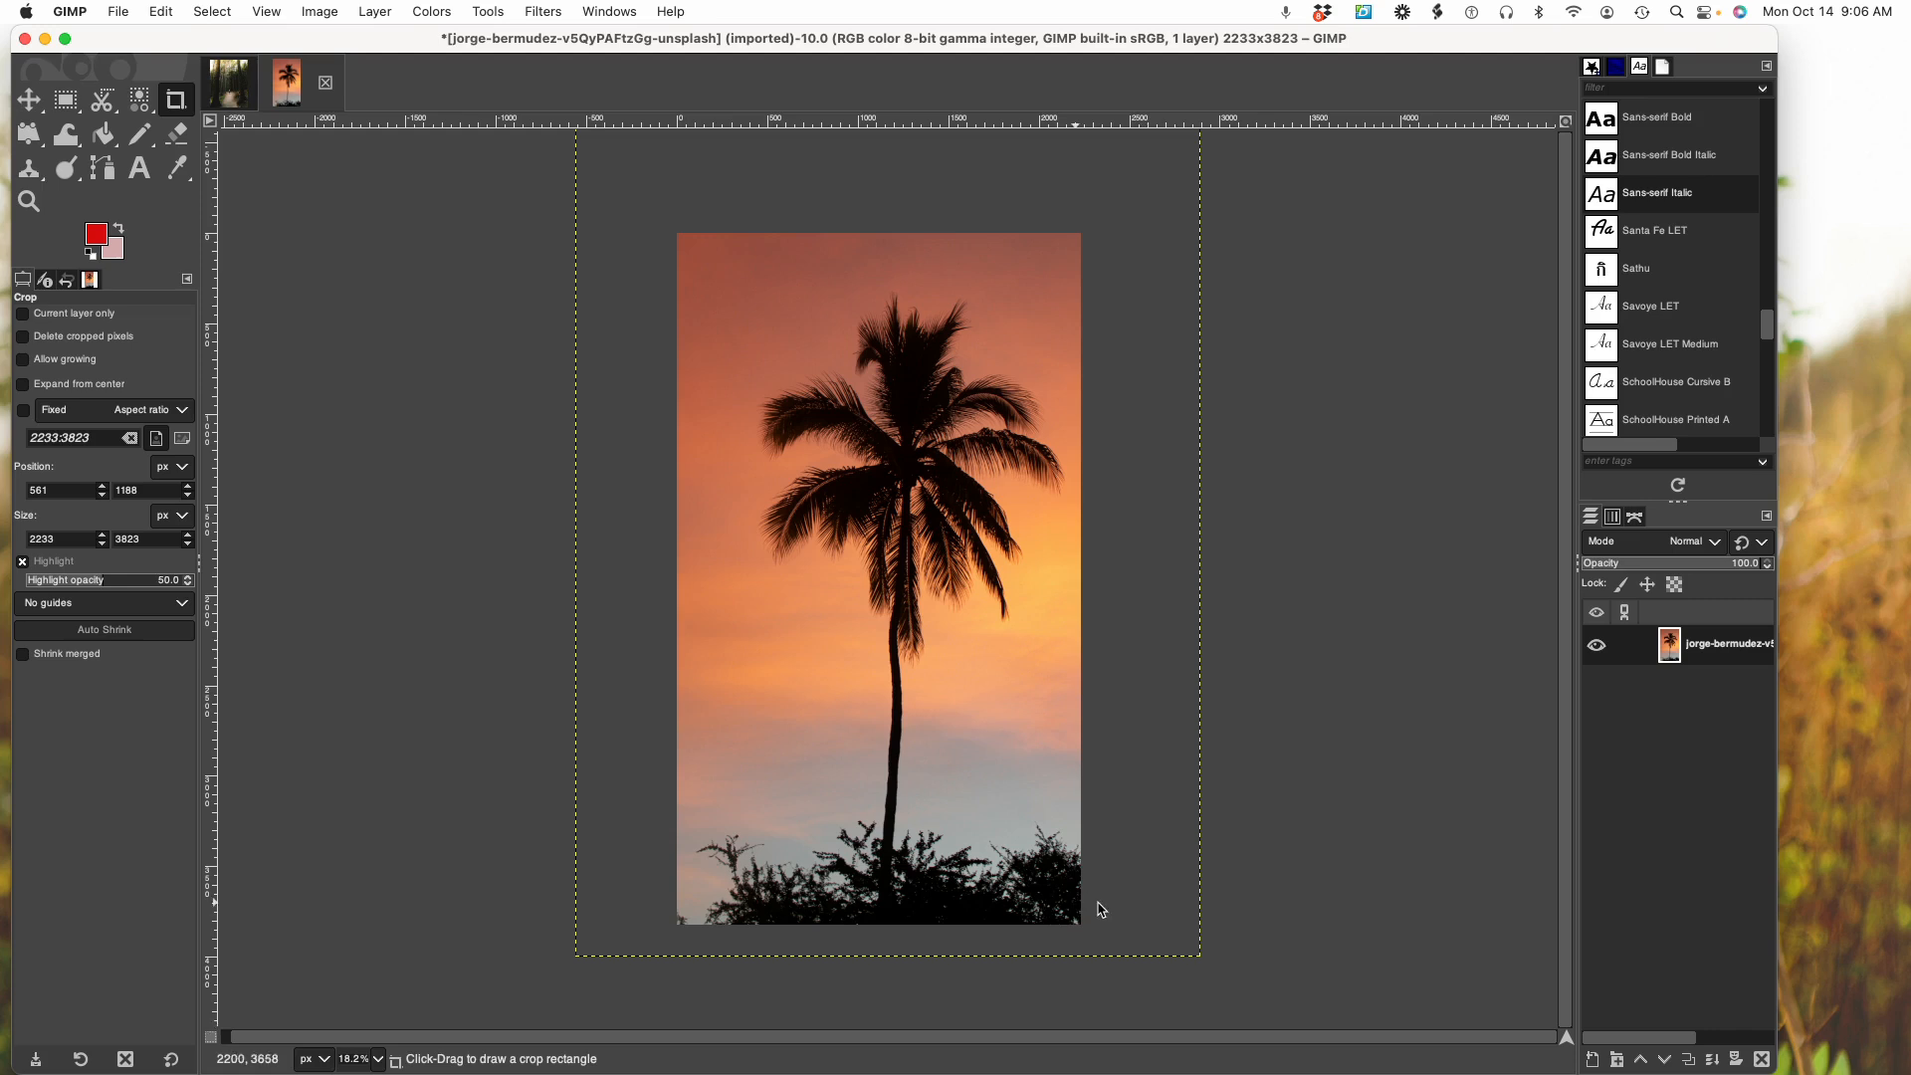
Flip the cropped palm tree image vertically and horizontally
click(319, 12)
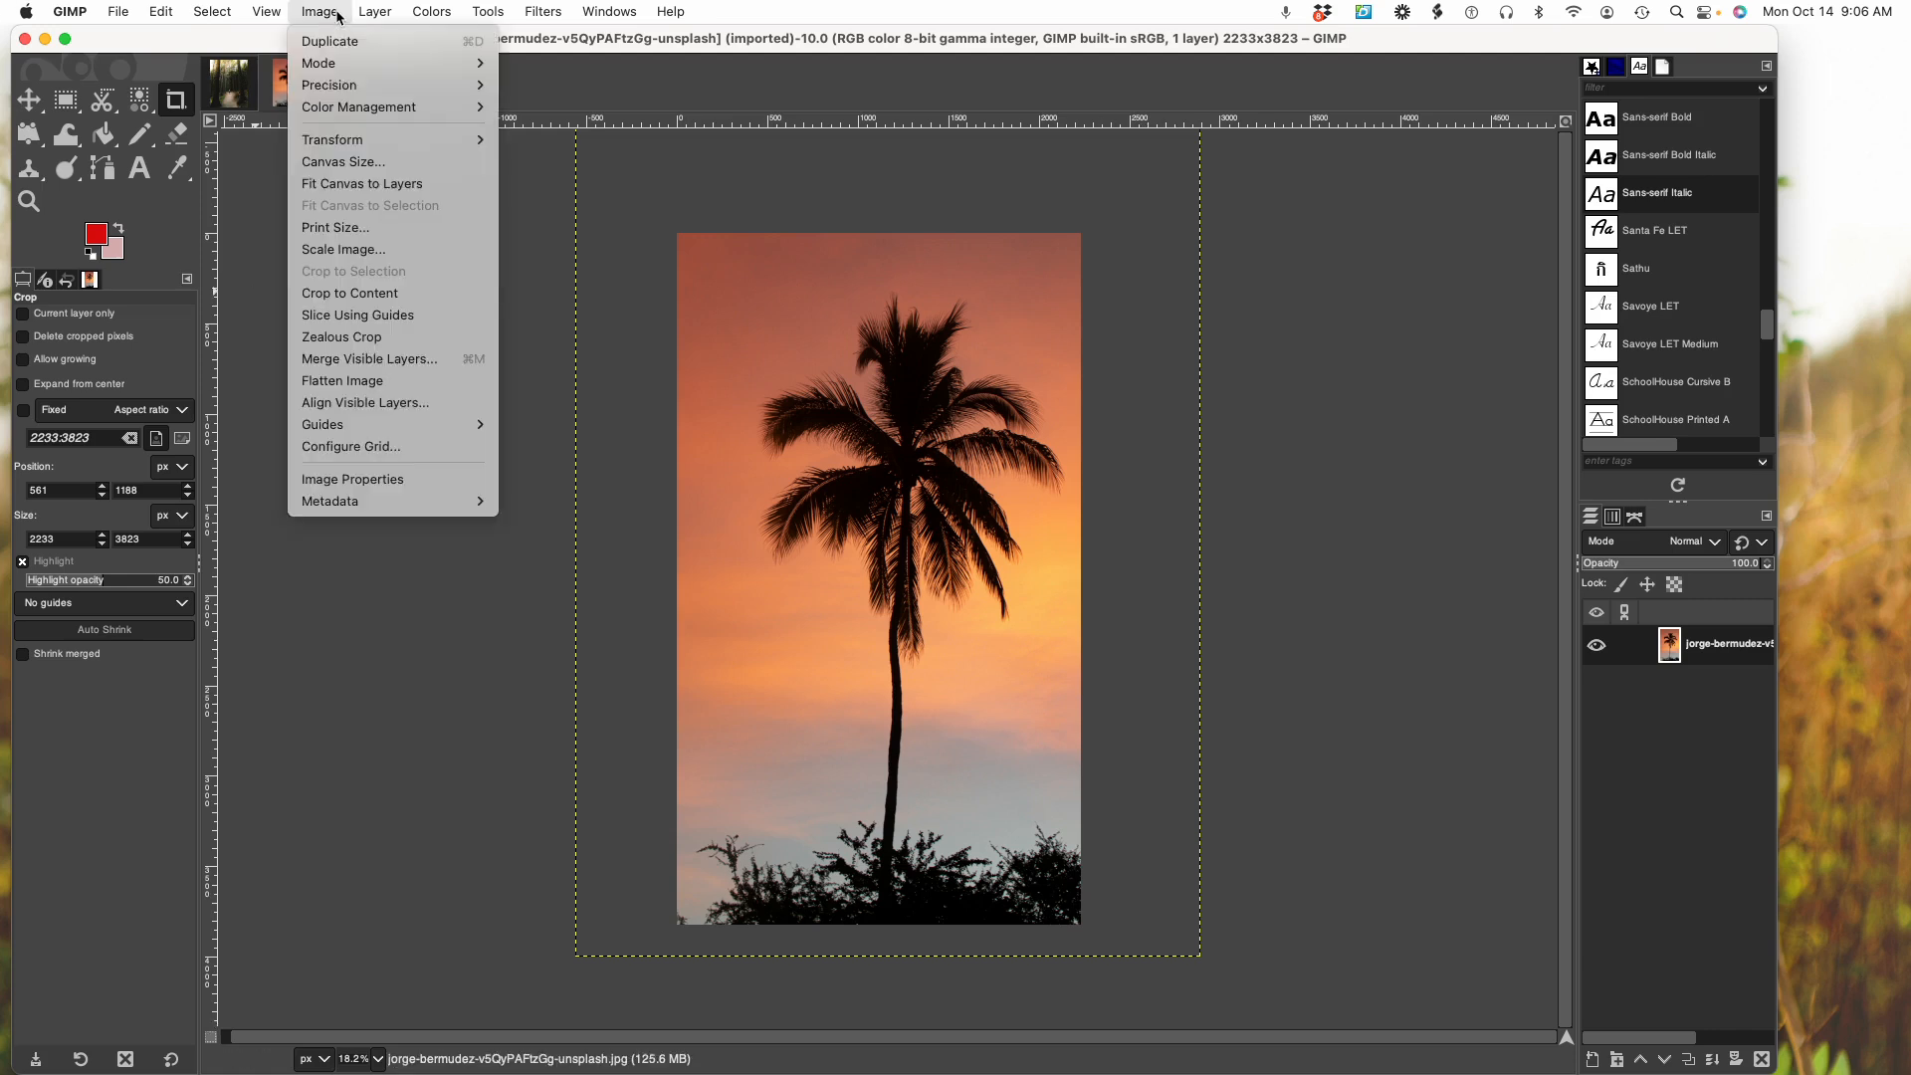
mouse_move(361, 145)
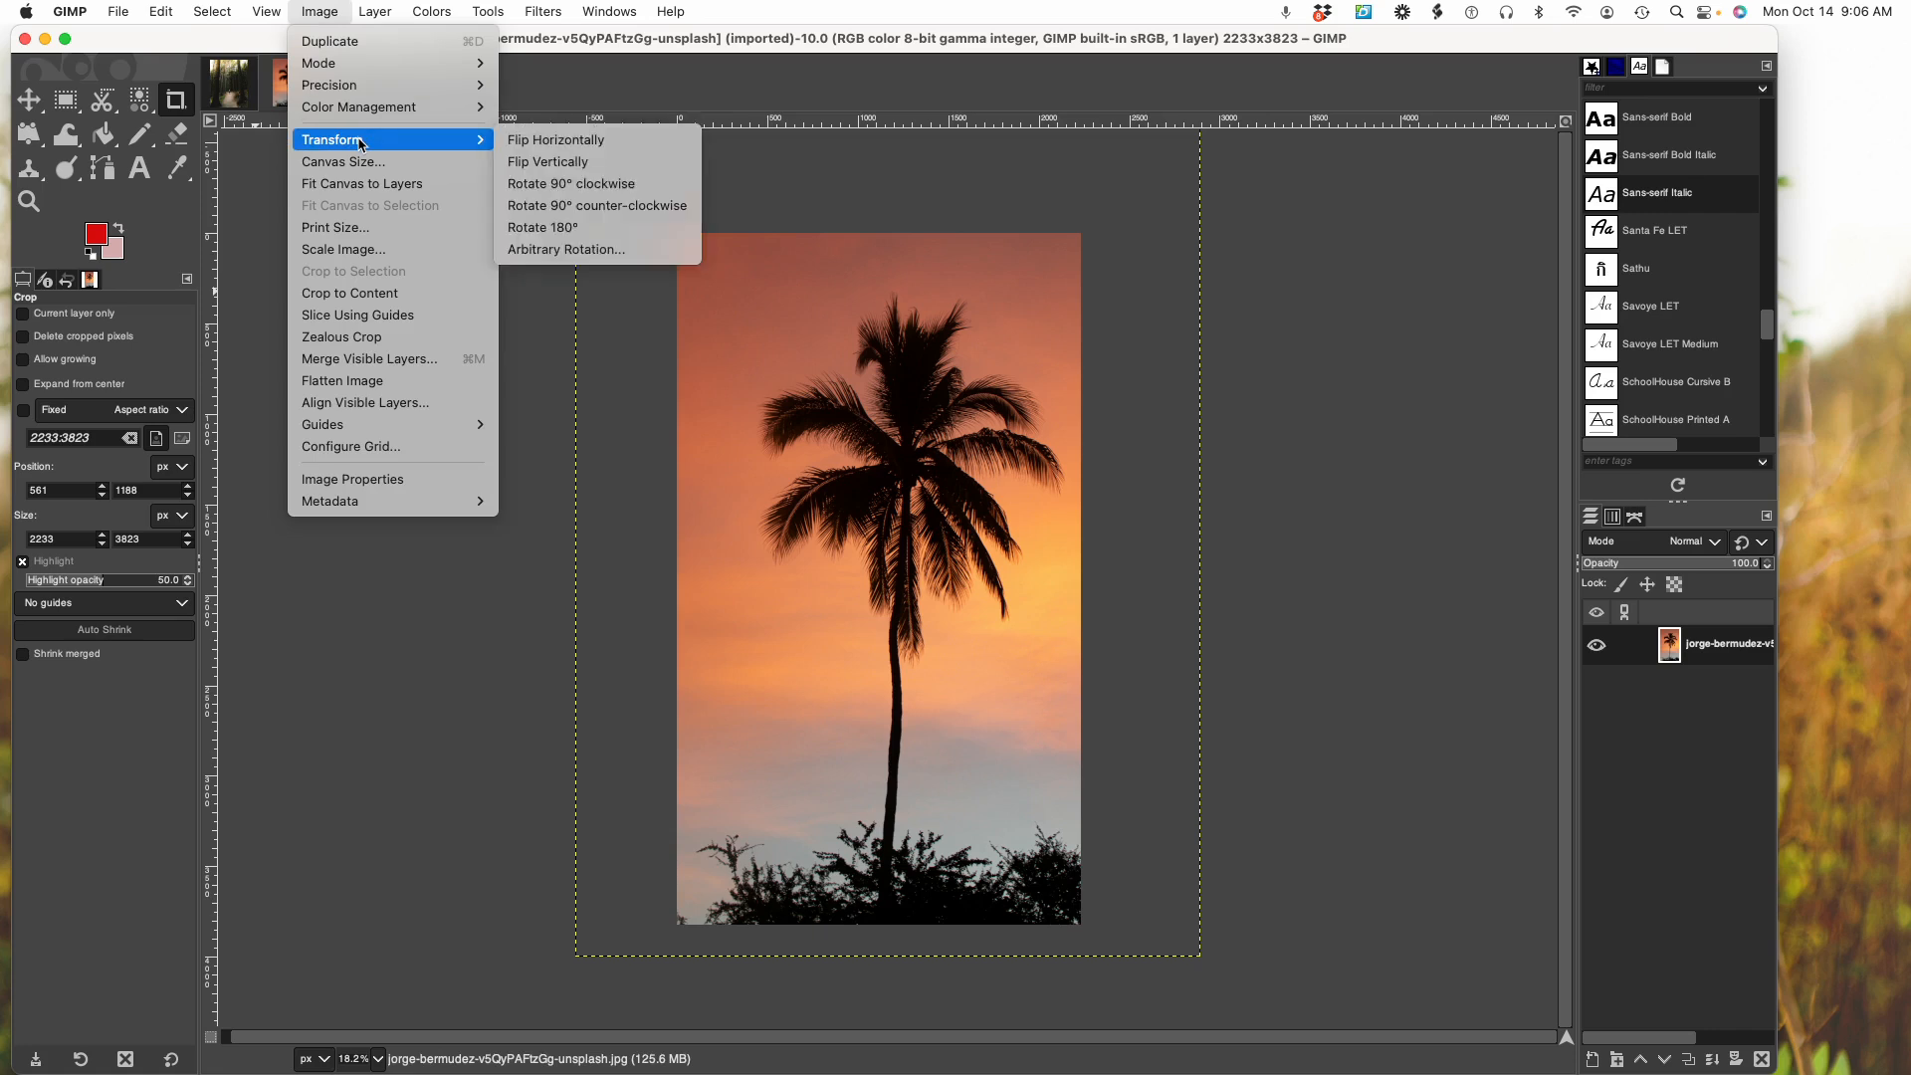
click(574, 173)
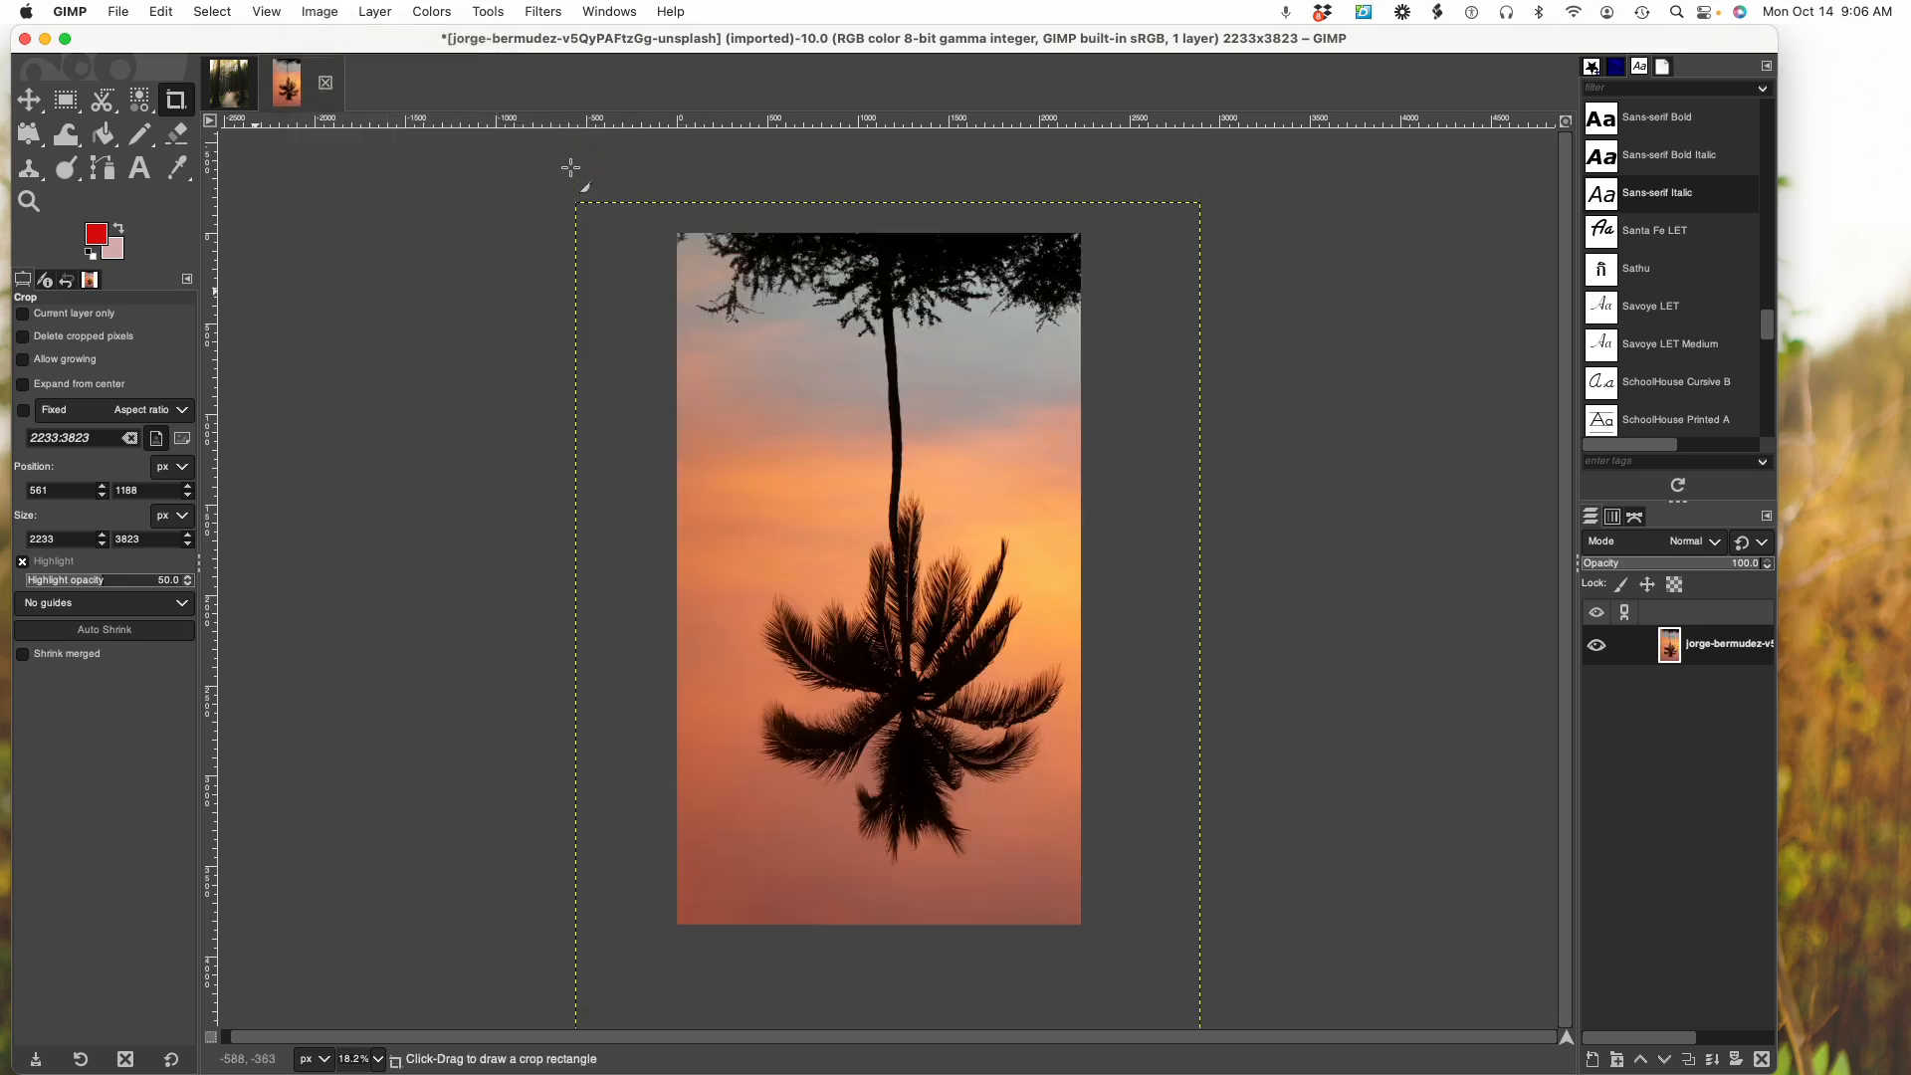
click(332, 14)
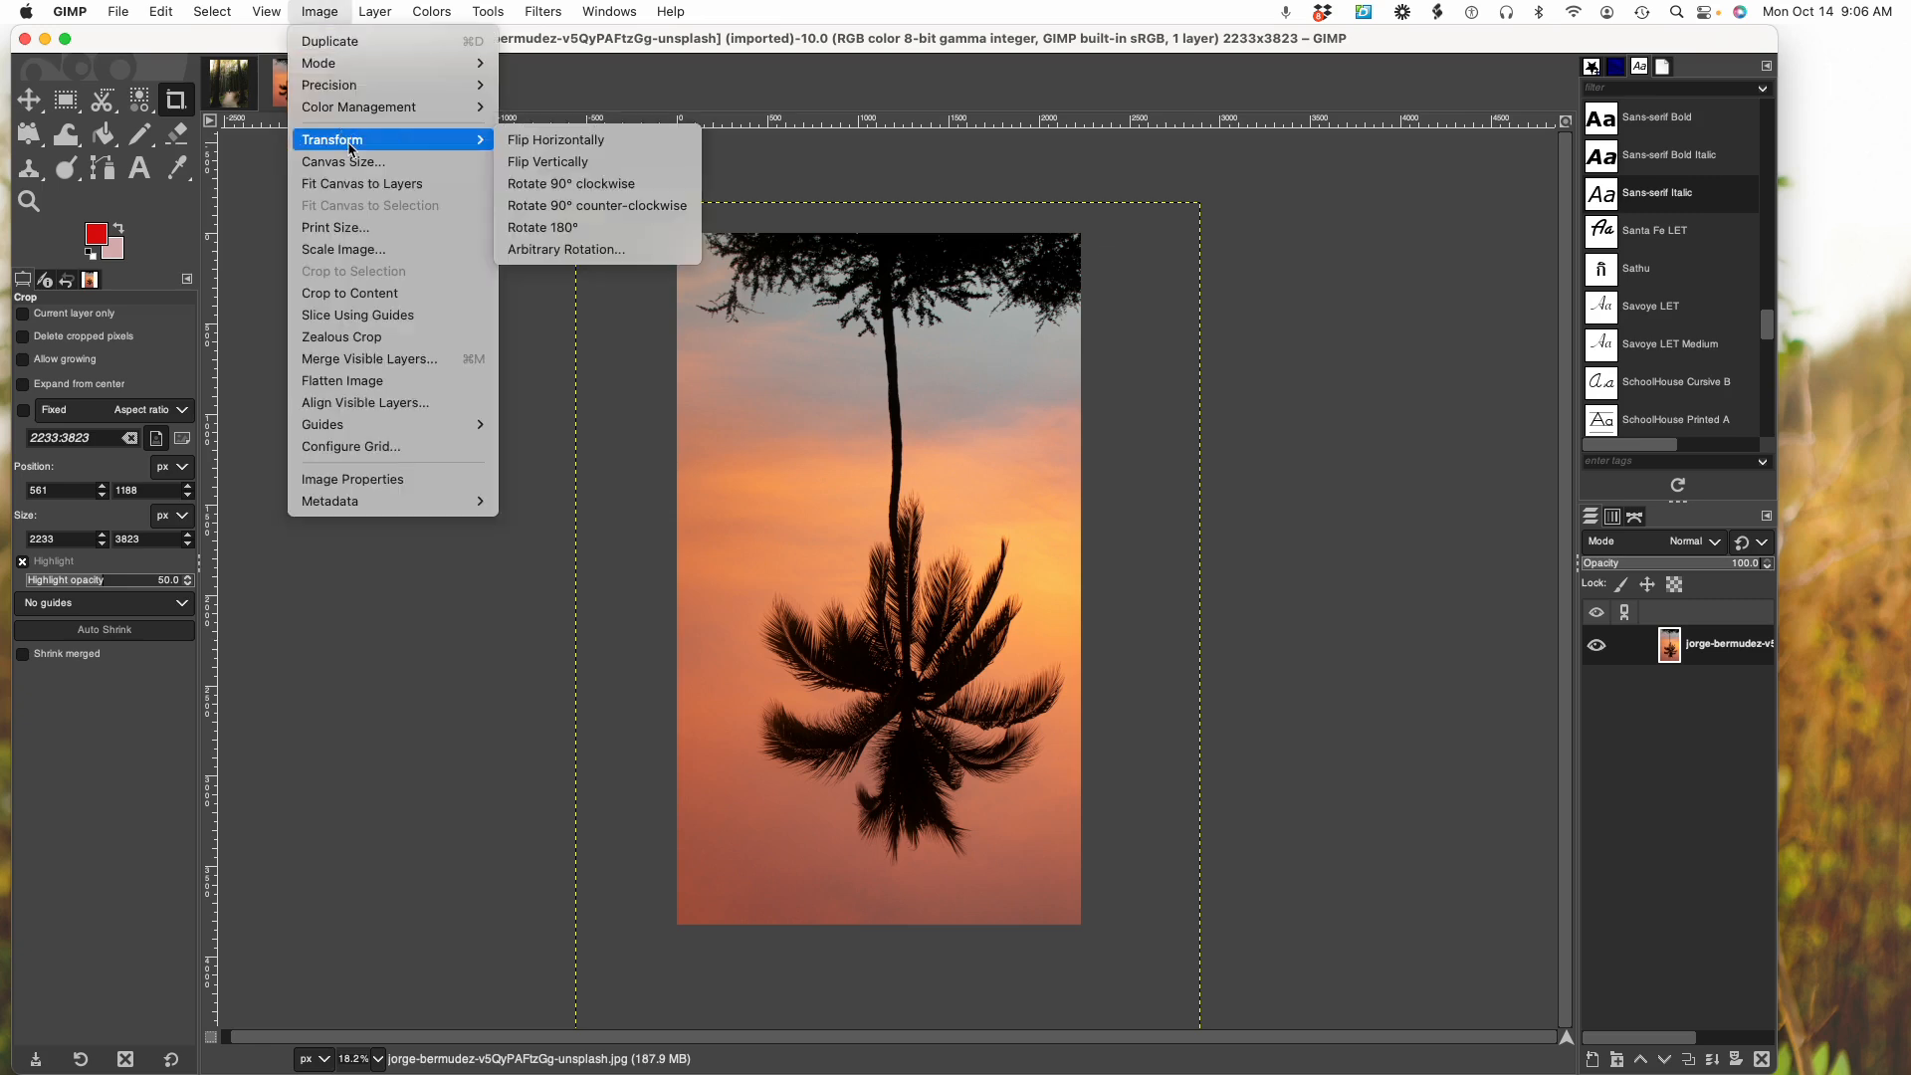
click(526, 147)
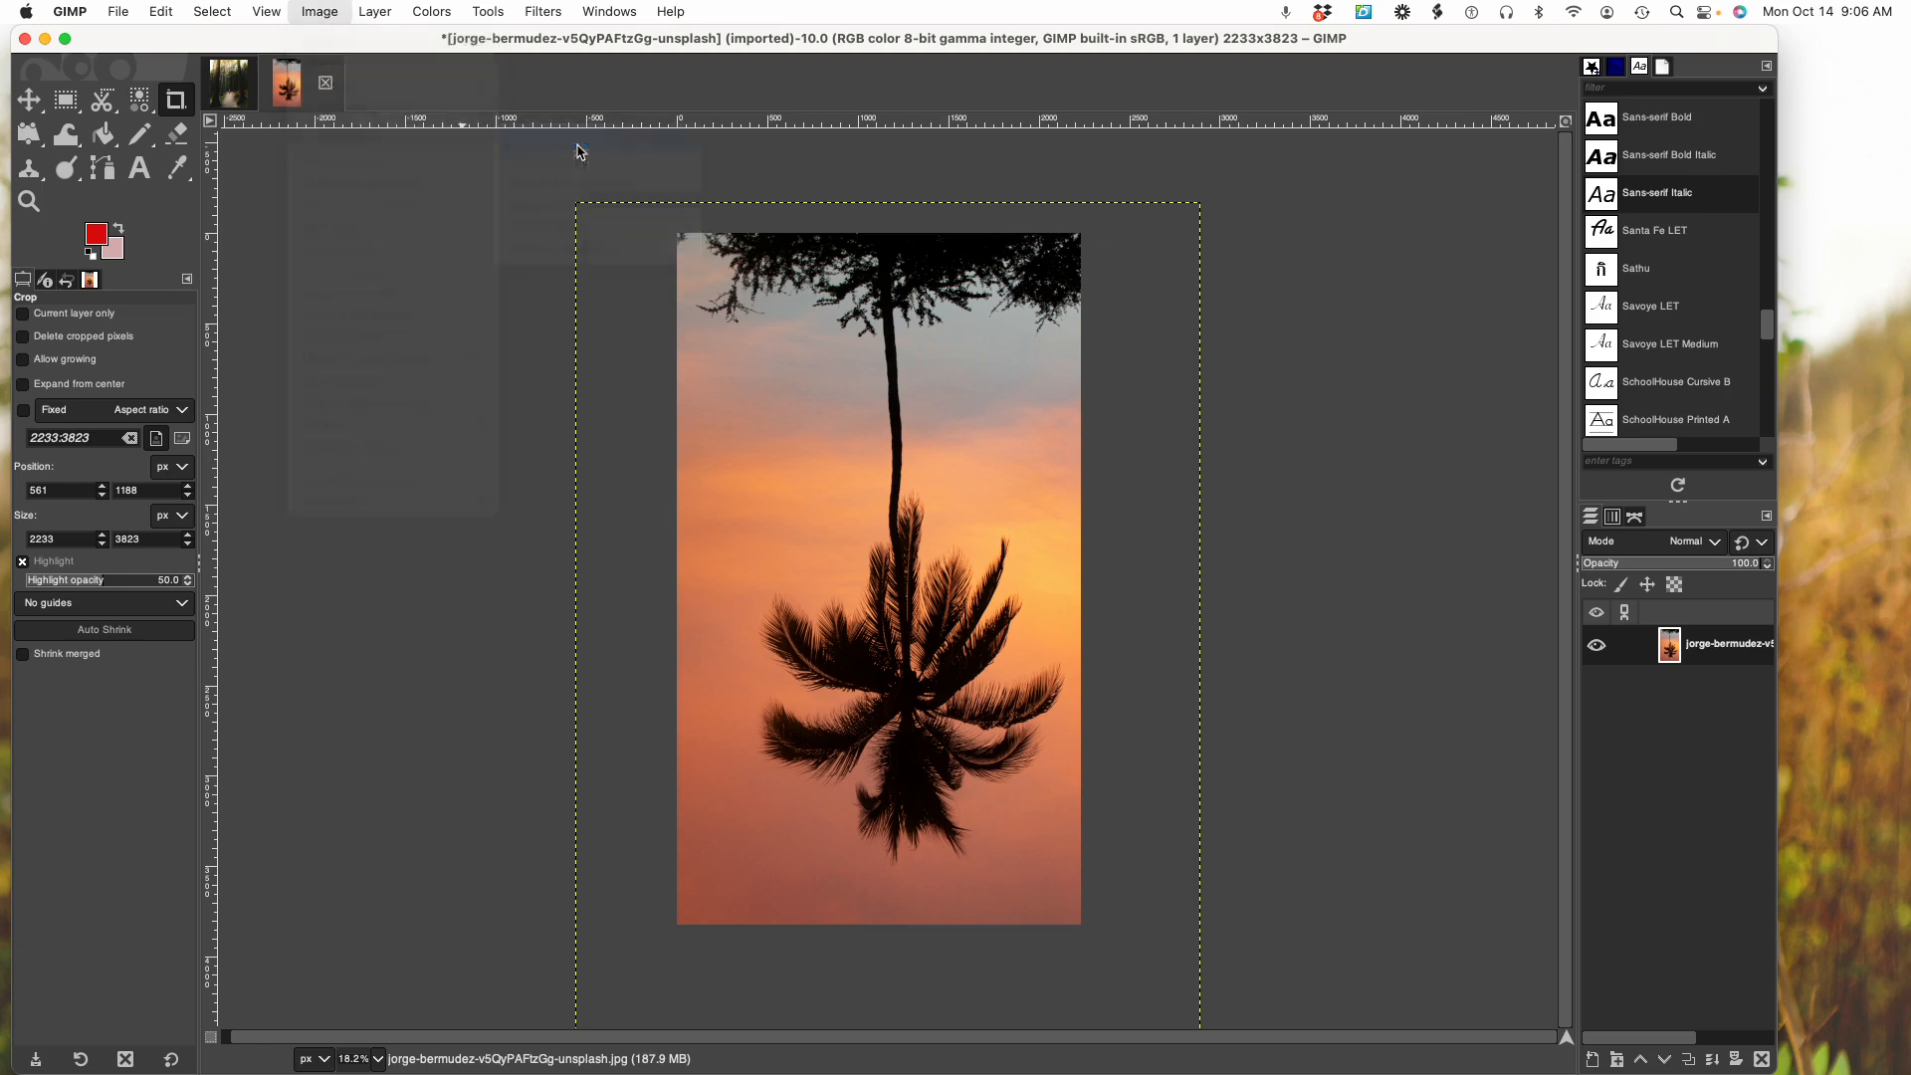
Rotate the flipped palm tree image 90° counter-clockwise
click(267, 13)
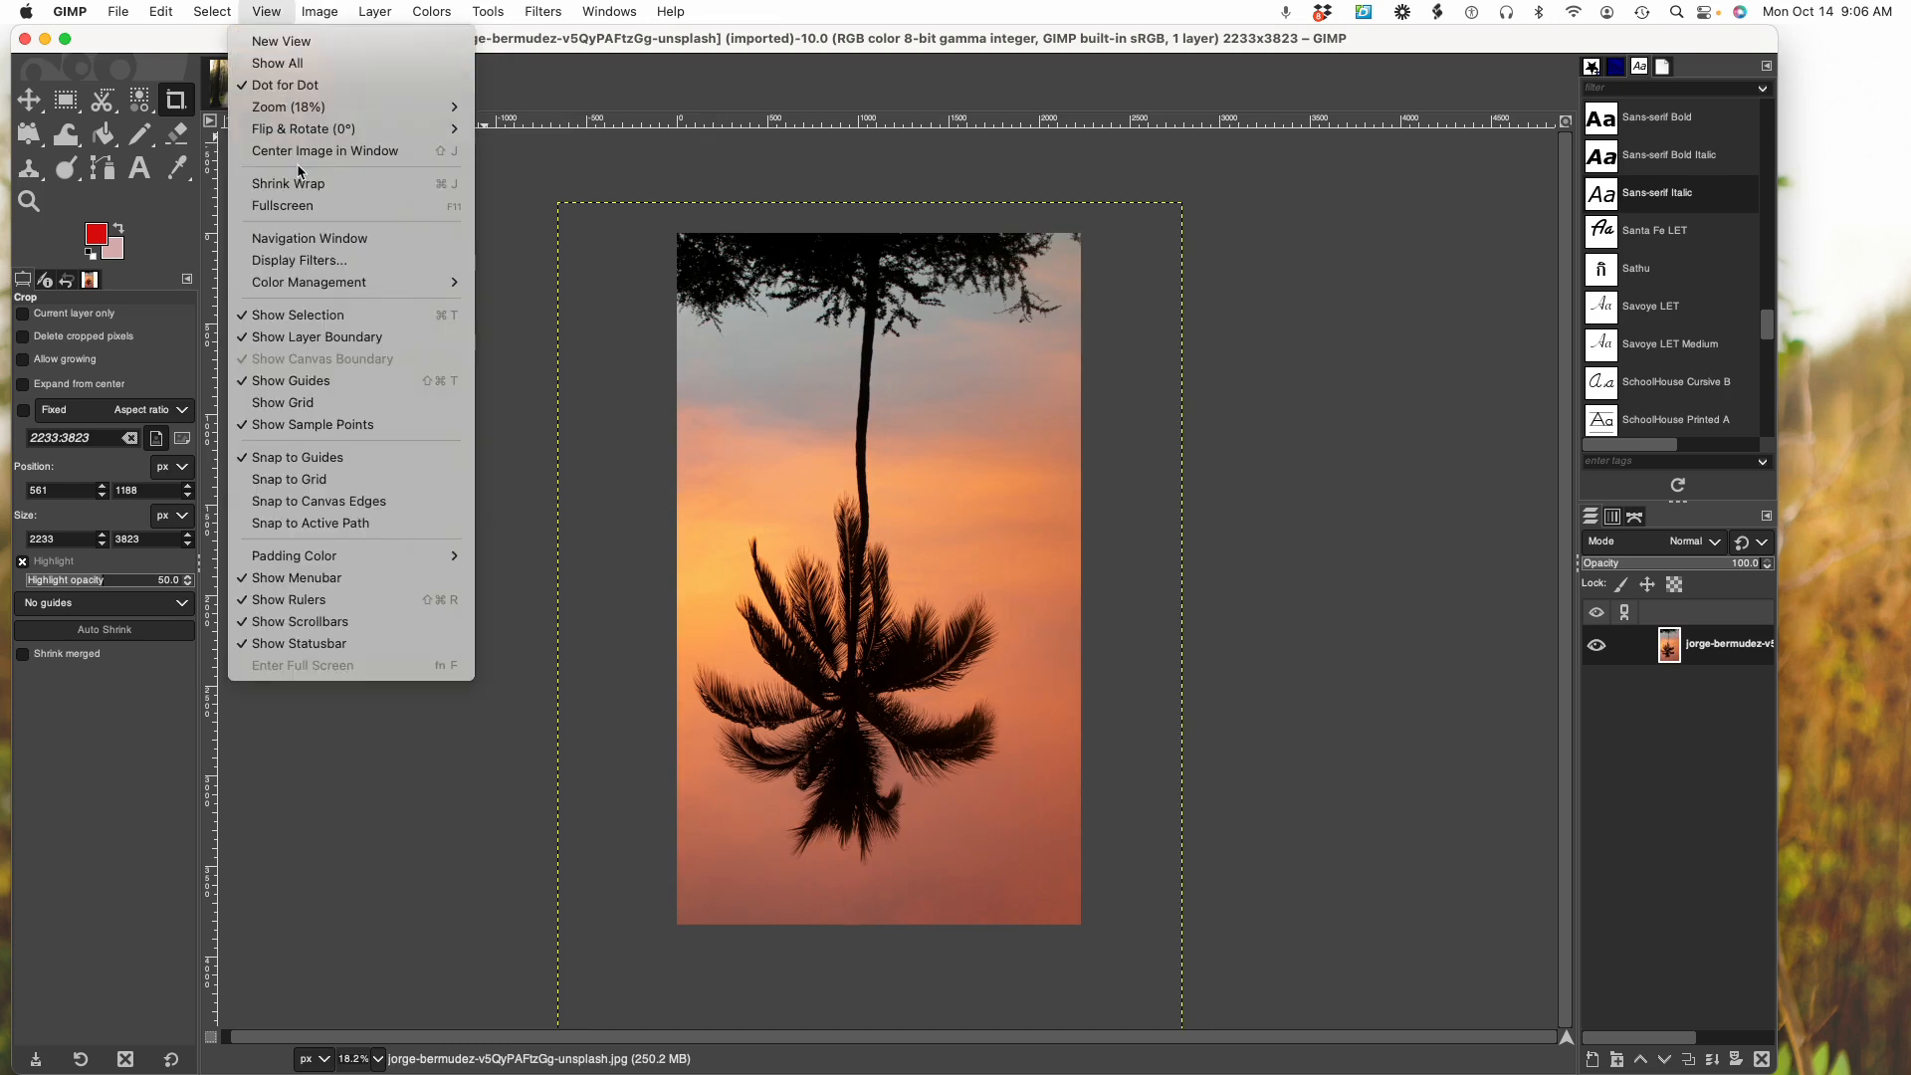
mouse_move(373, 10)
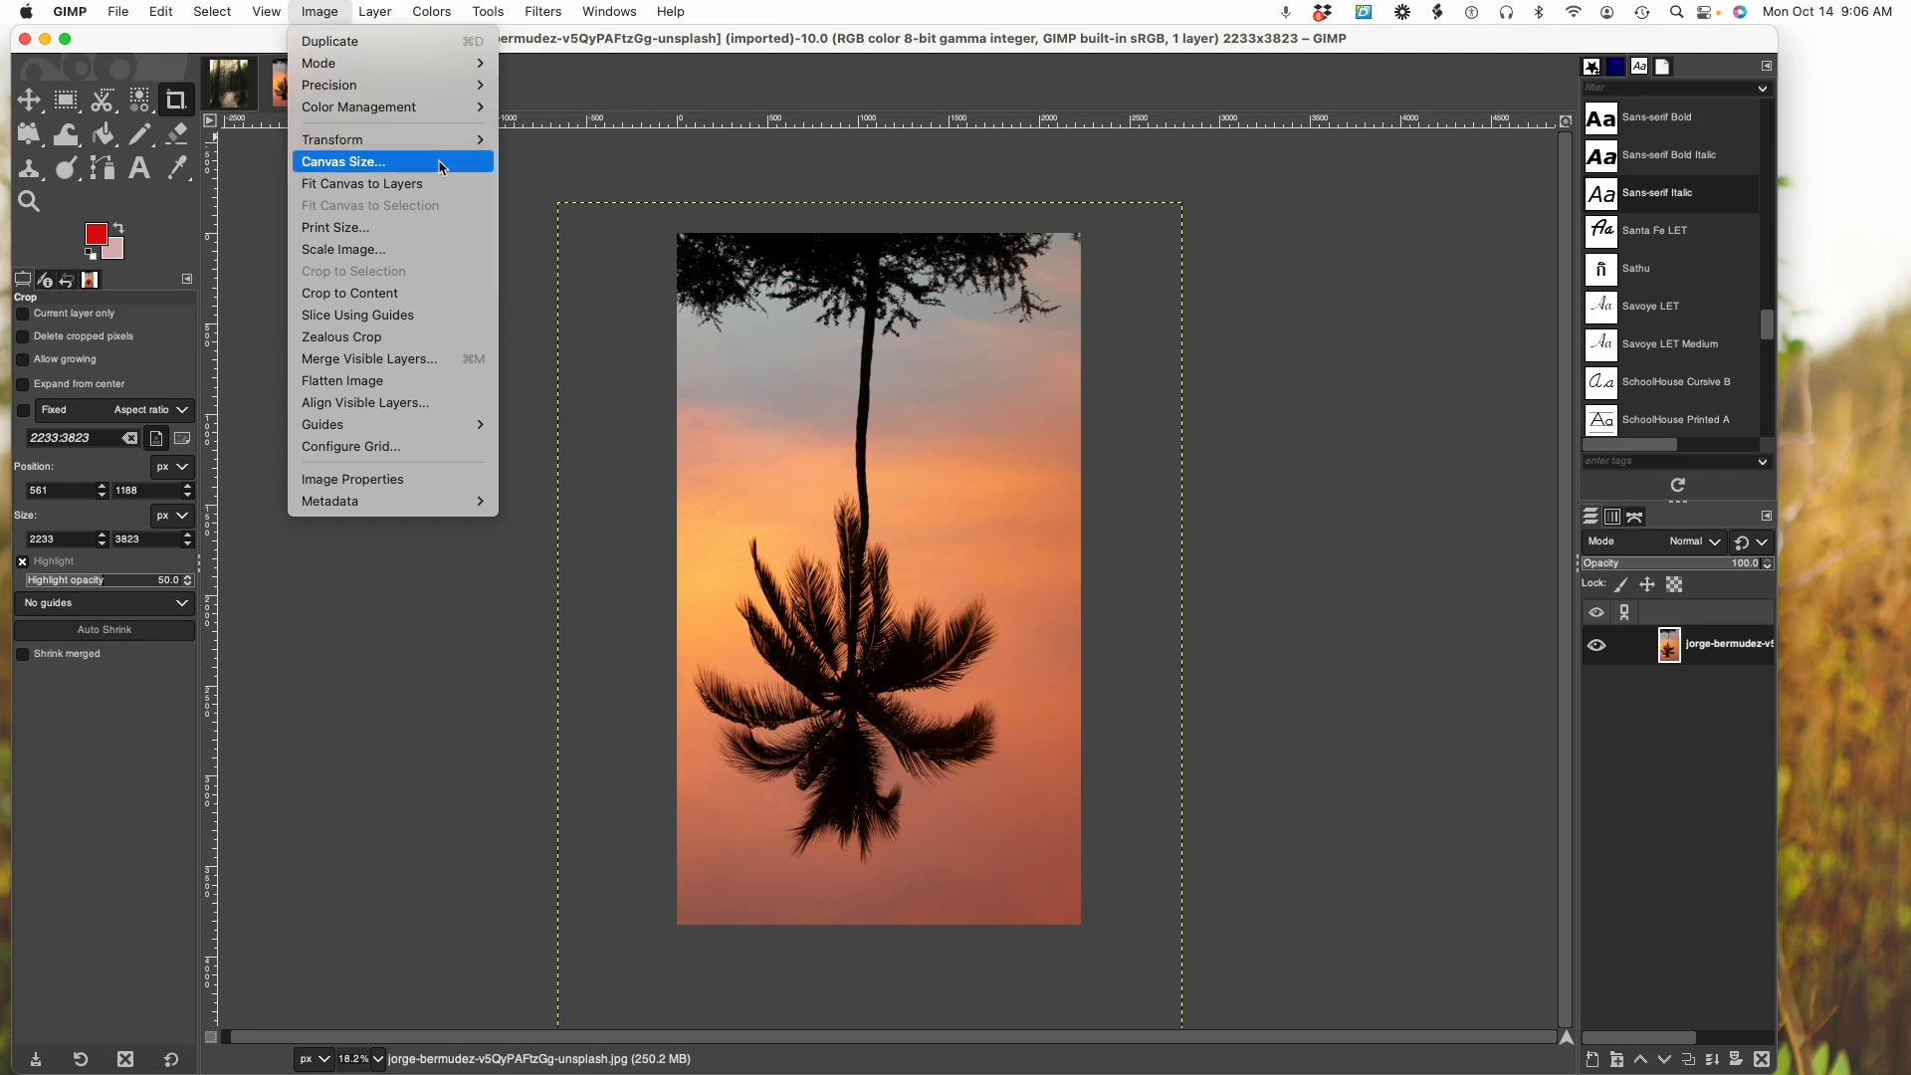
mouse_move(439, 139)
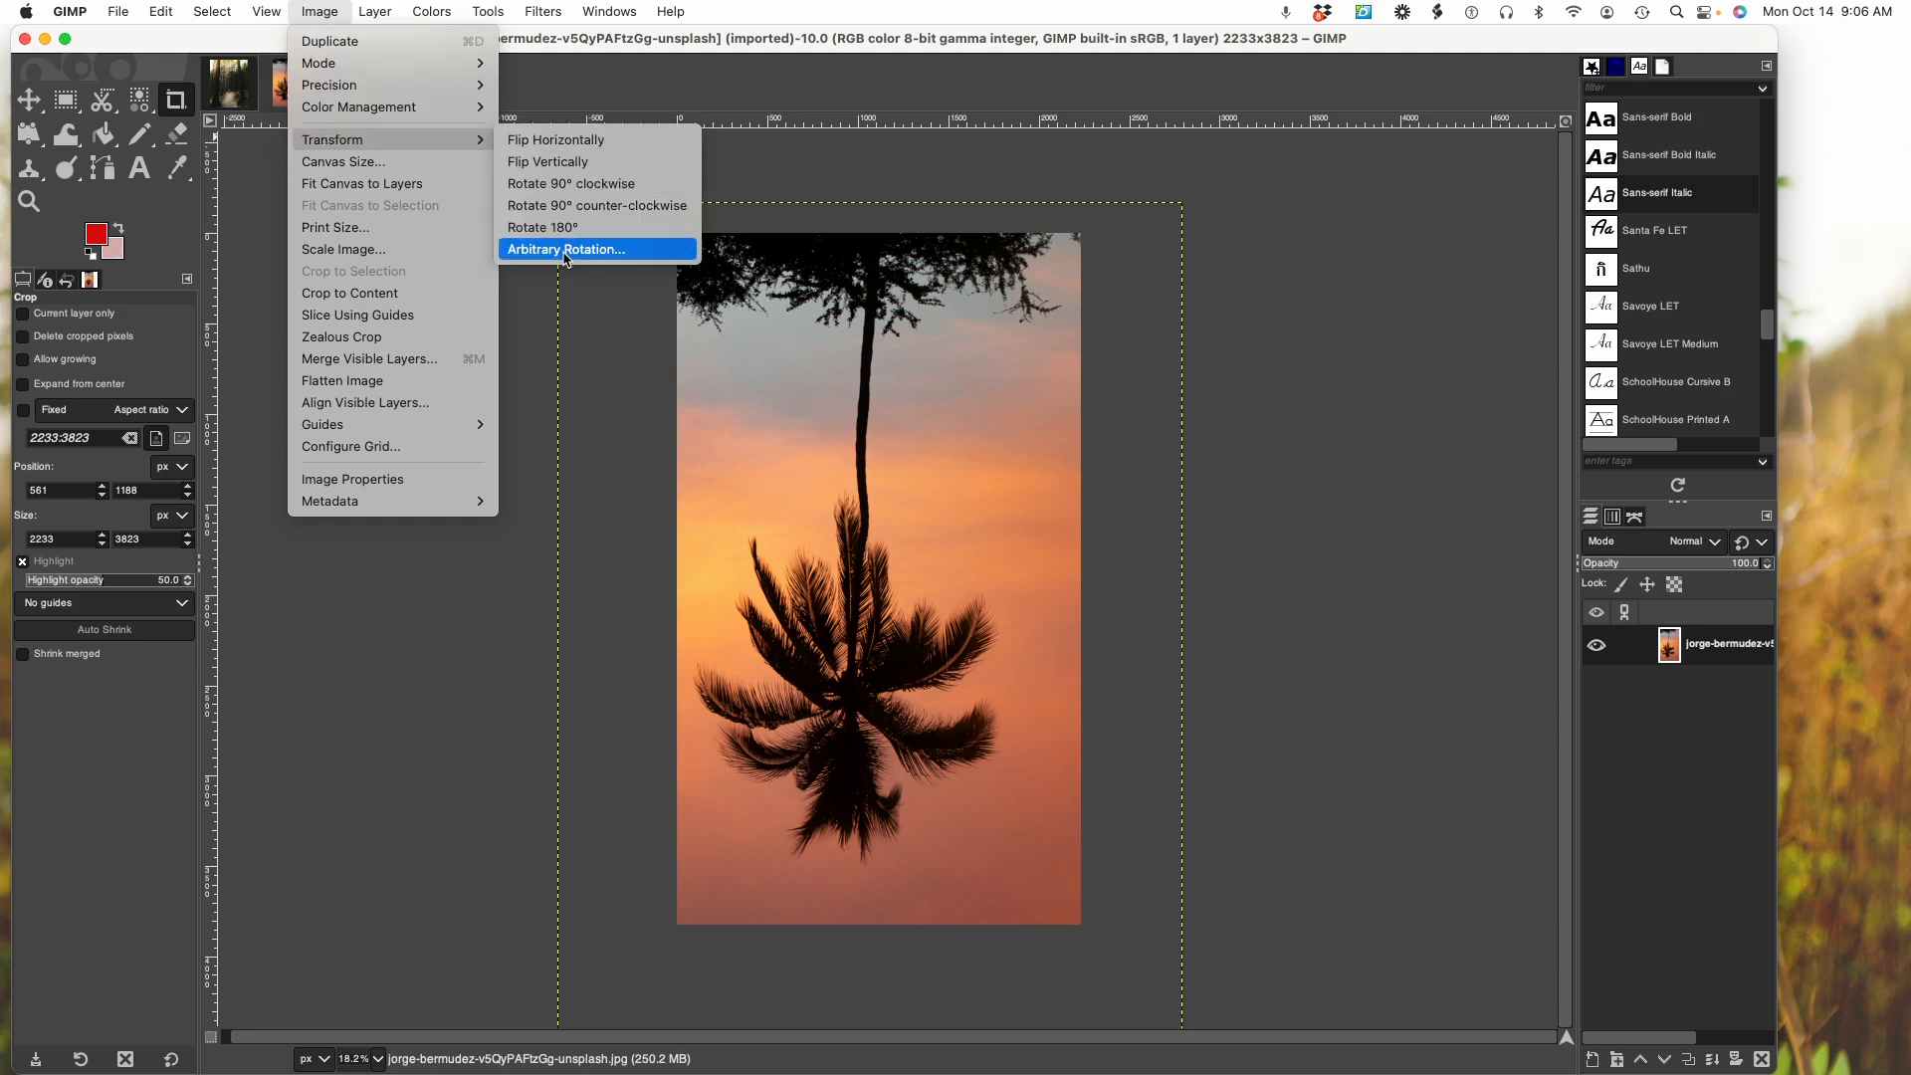
click(570, 206)
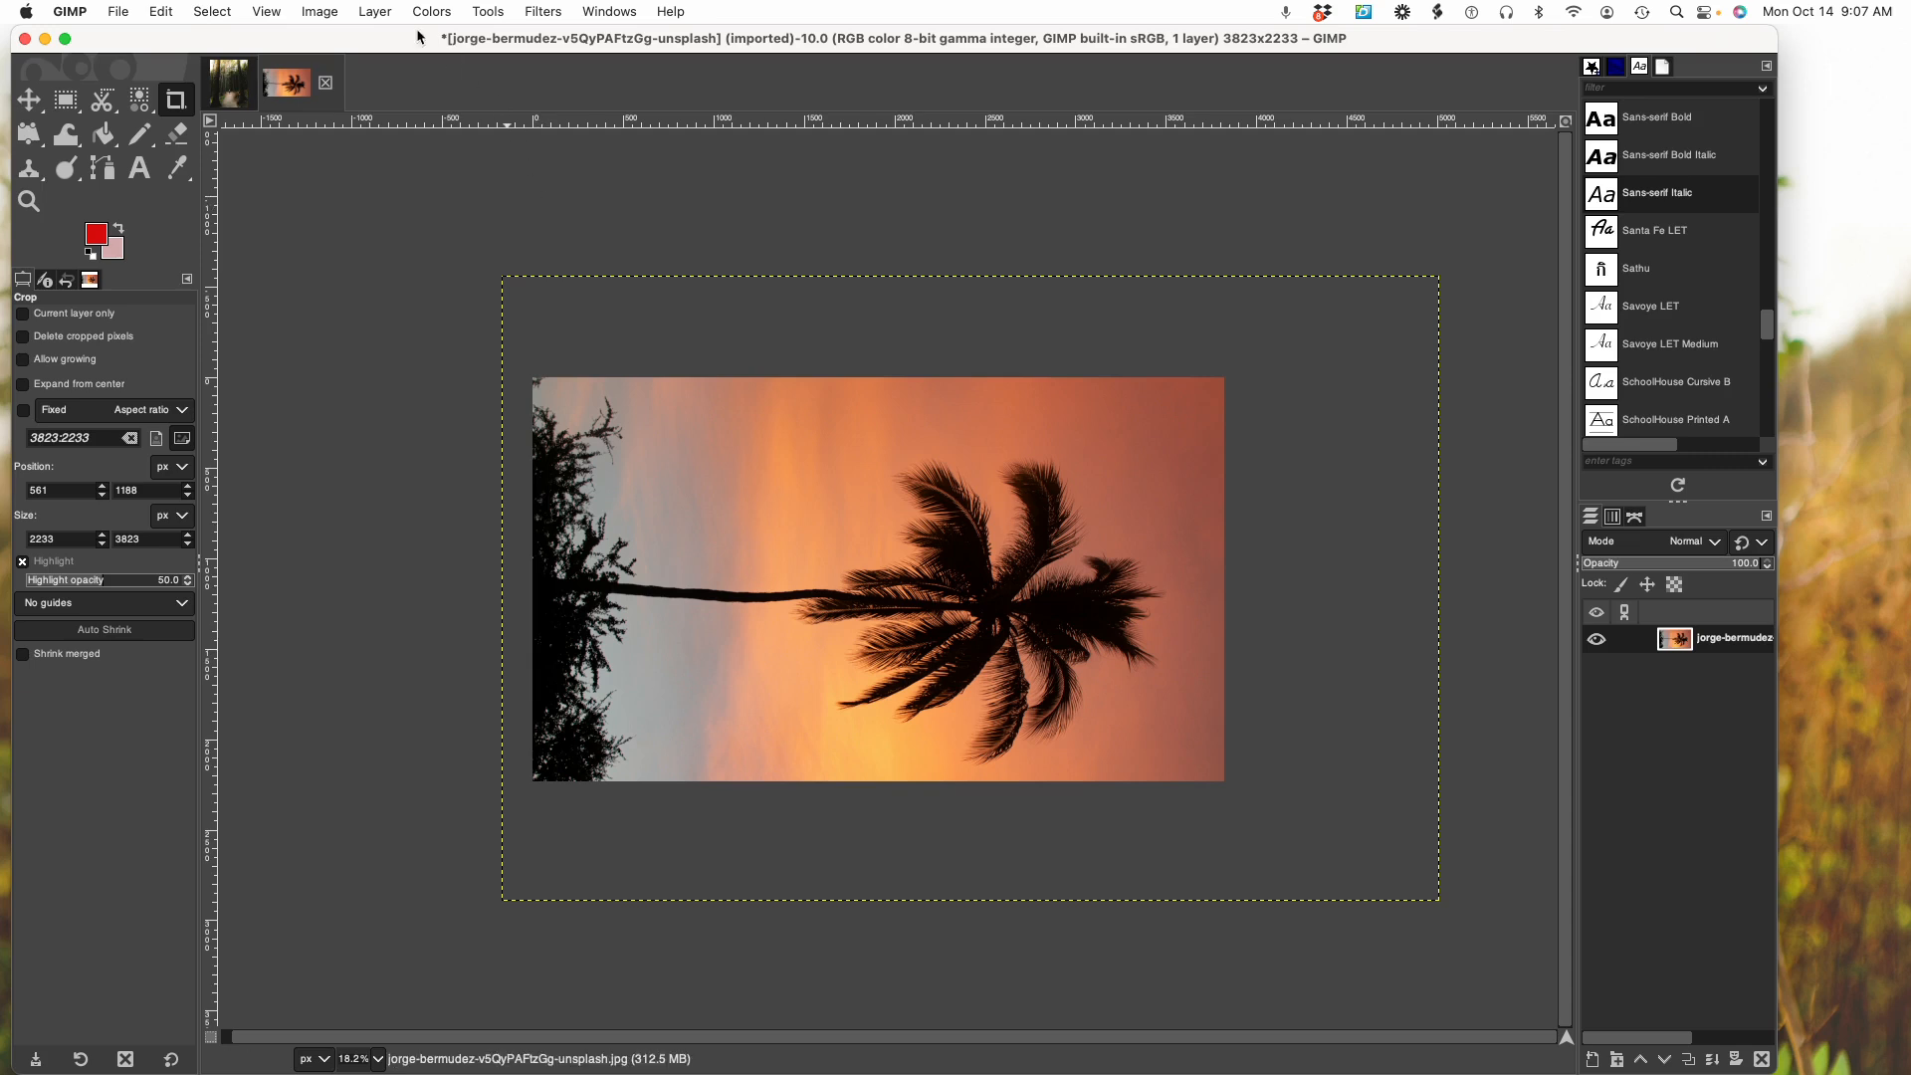
Create a new blank image 600 px wide by 300 px high, with pixels as the unit
click(124, 15)
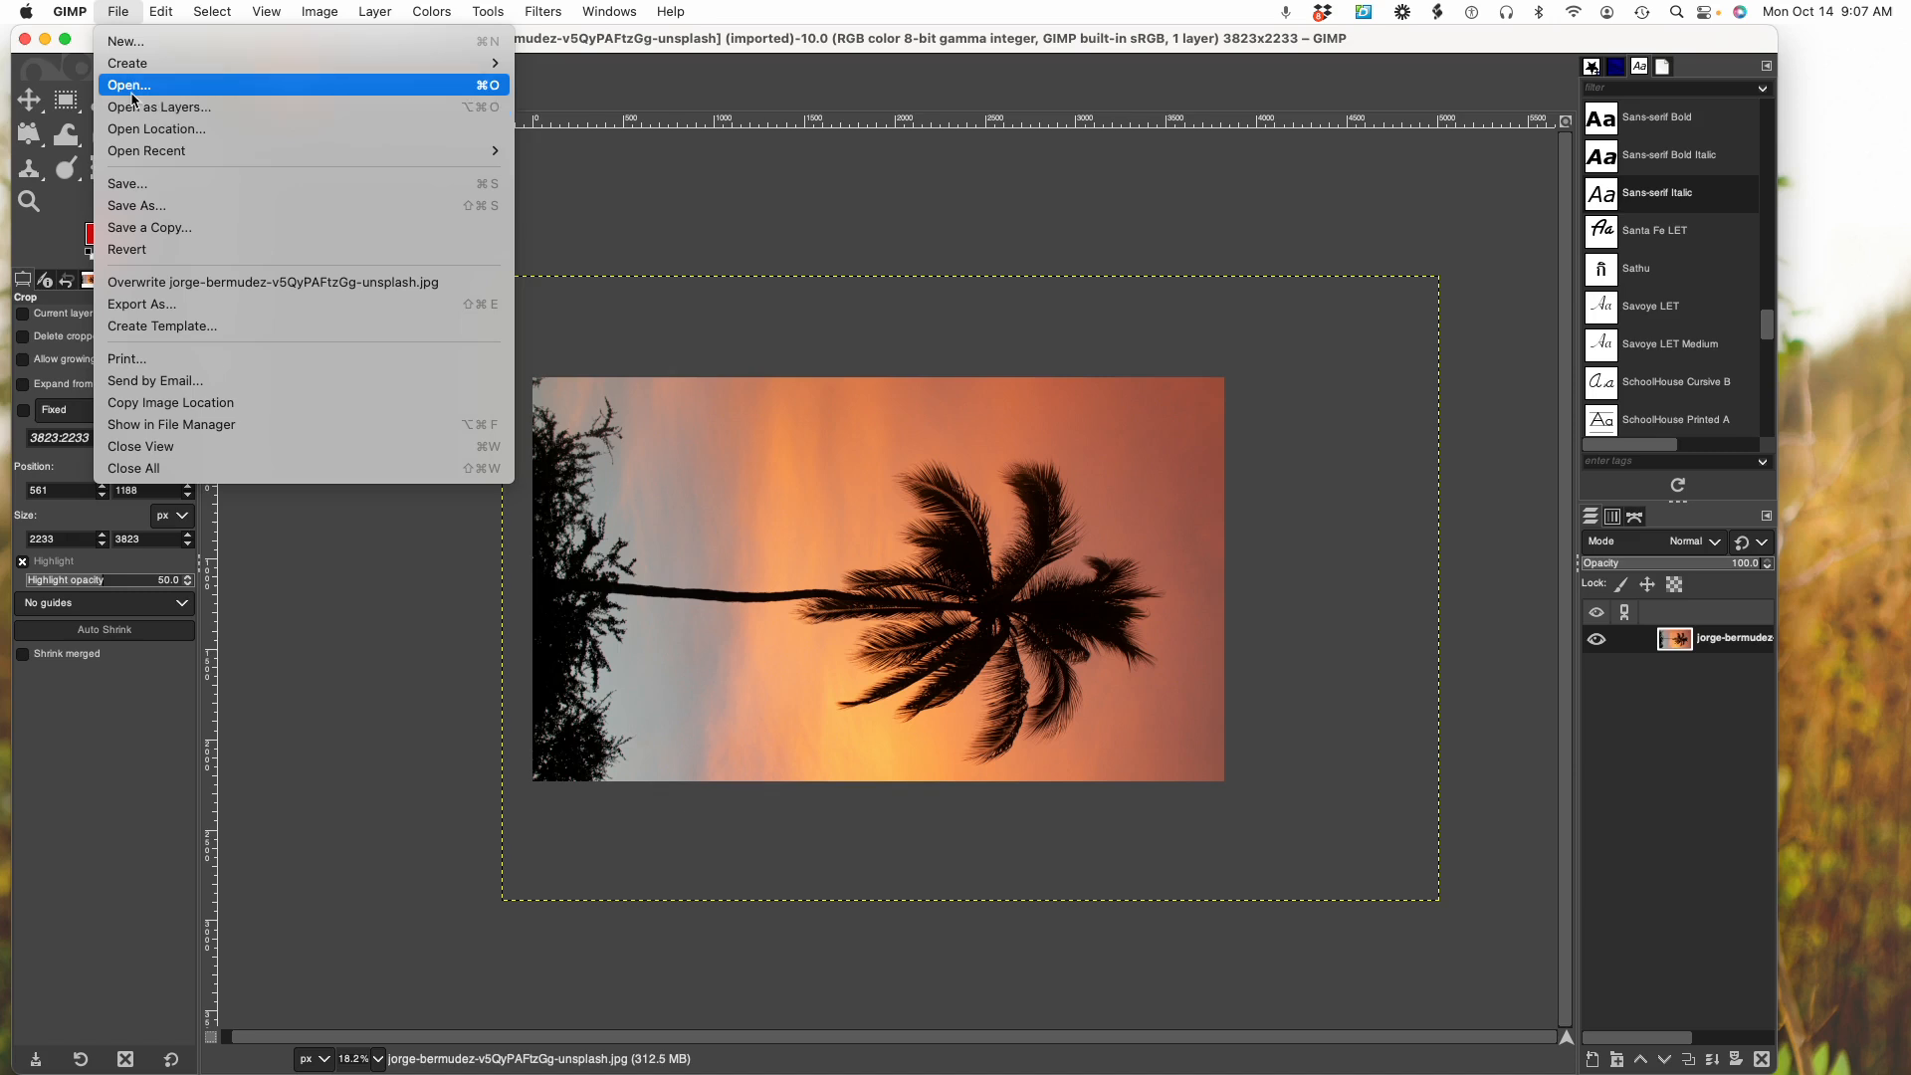
click(132, 40)
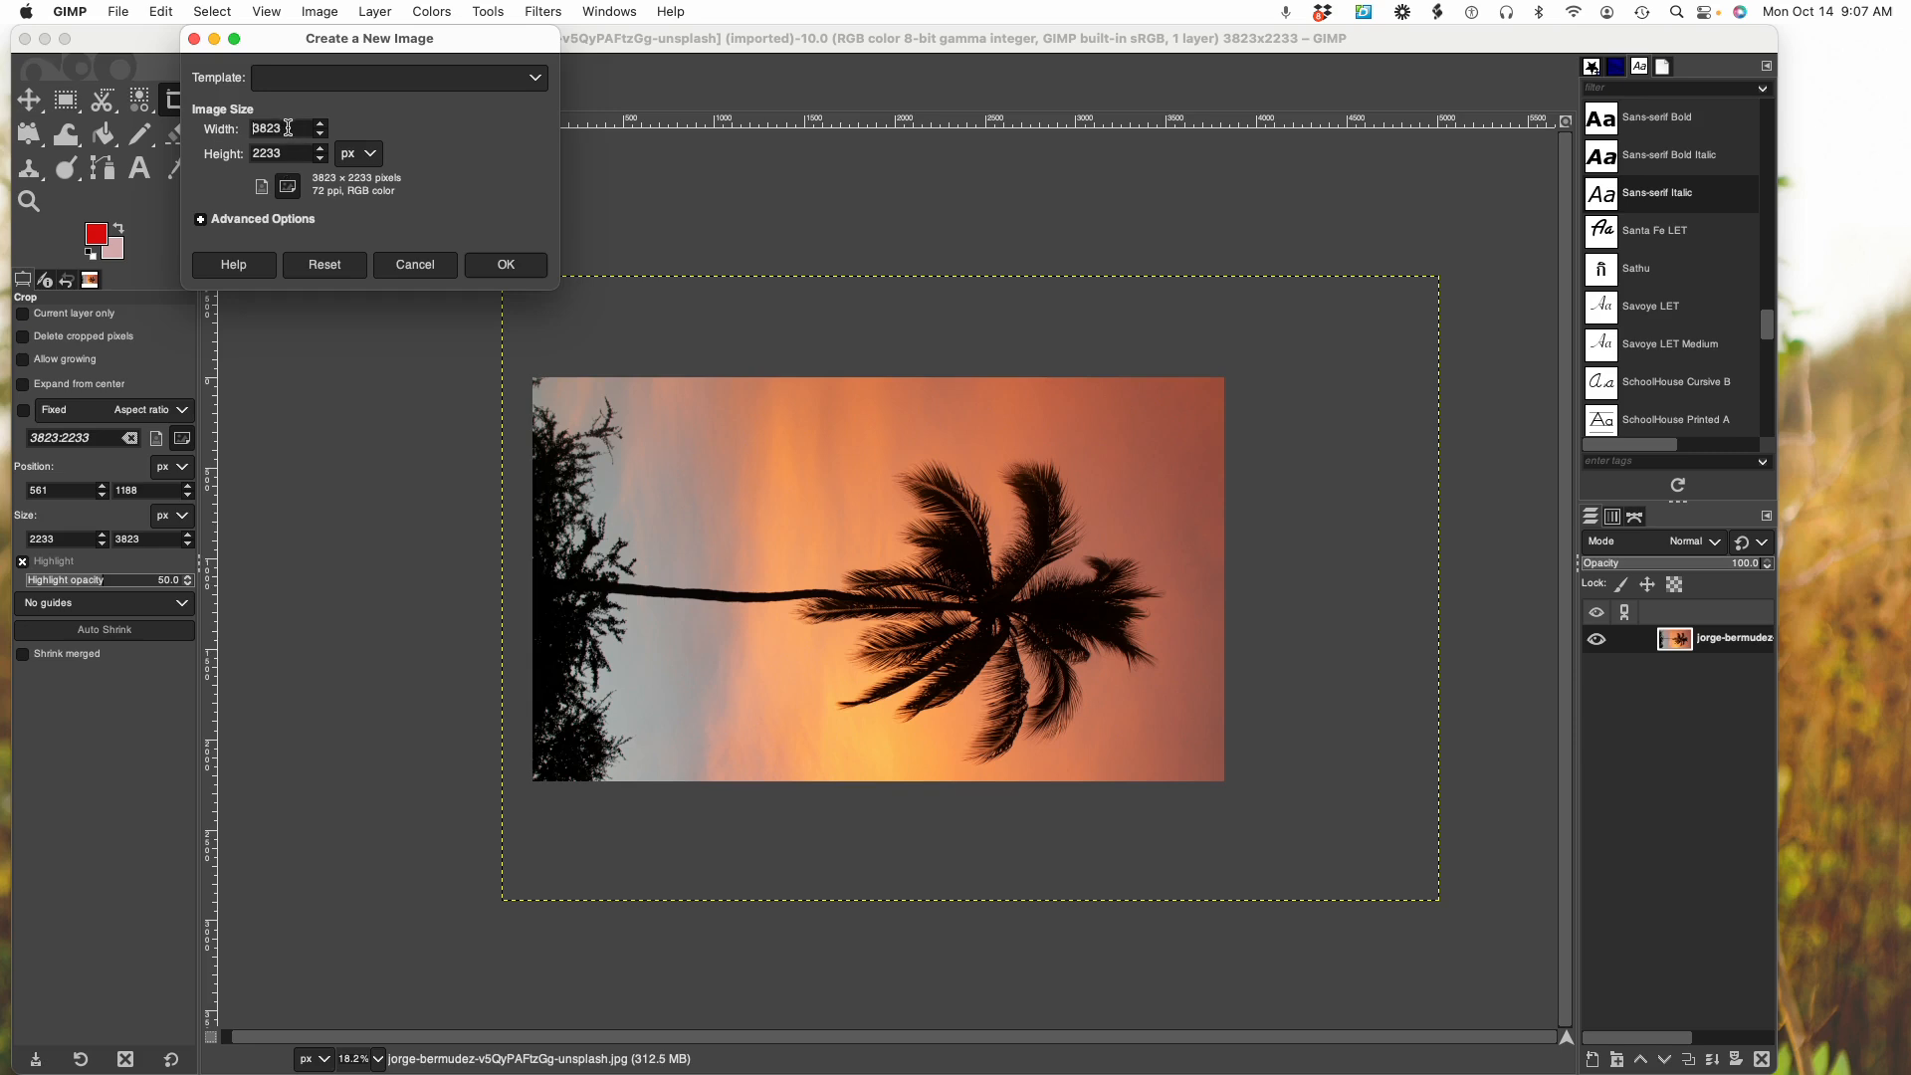
drag(289, 128, 245, 130)
text(600)
key(Tab)
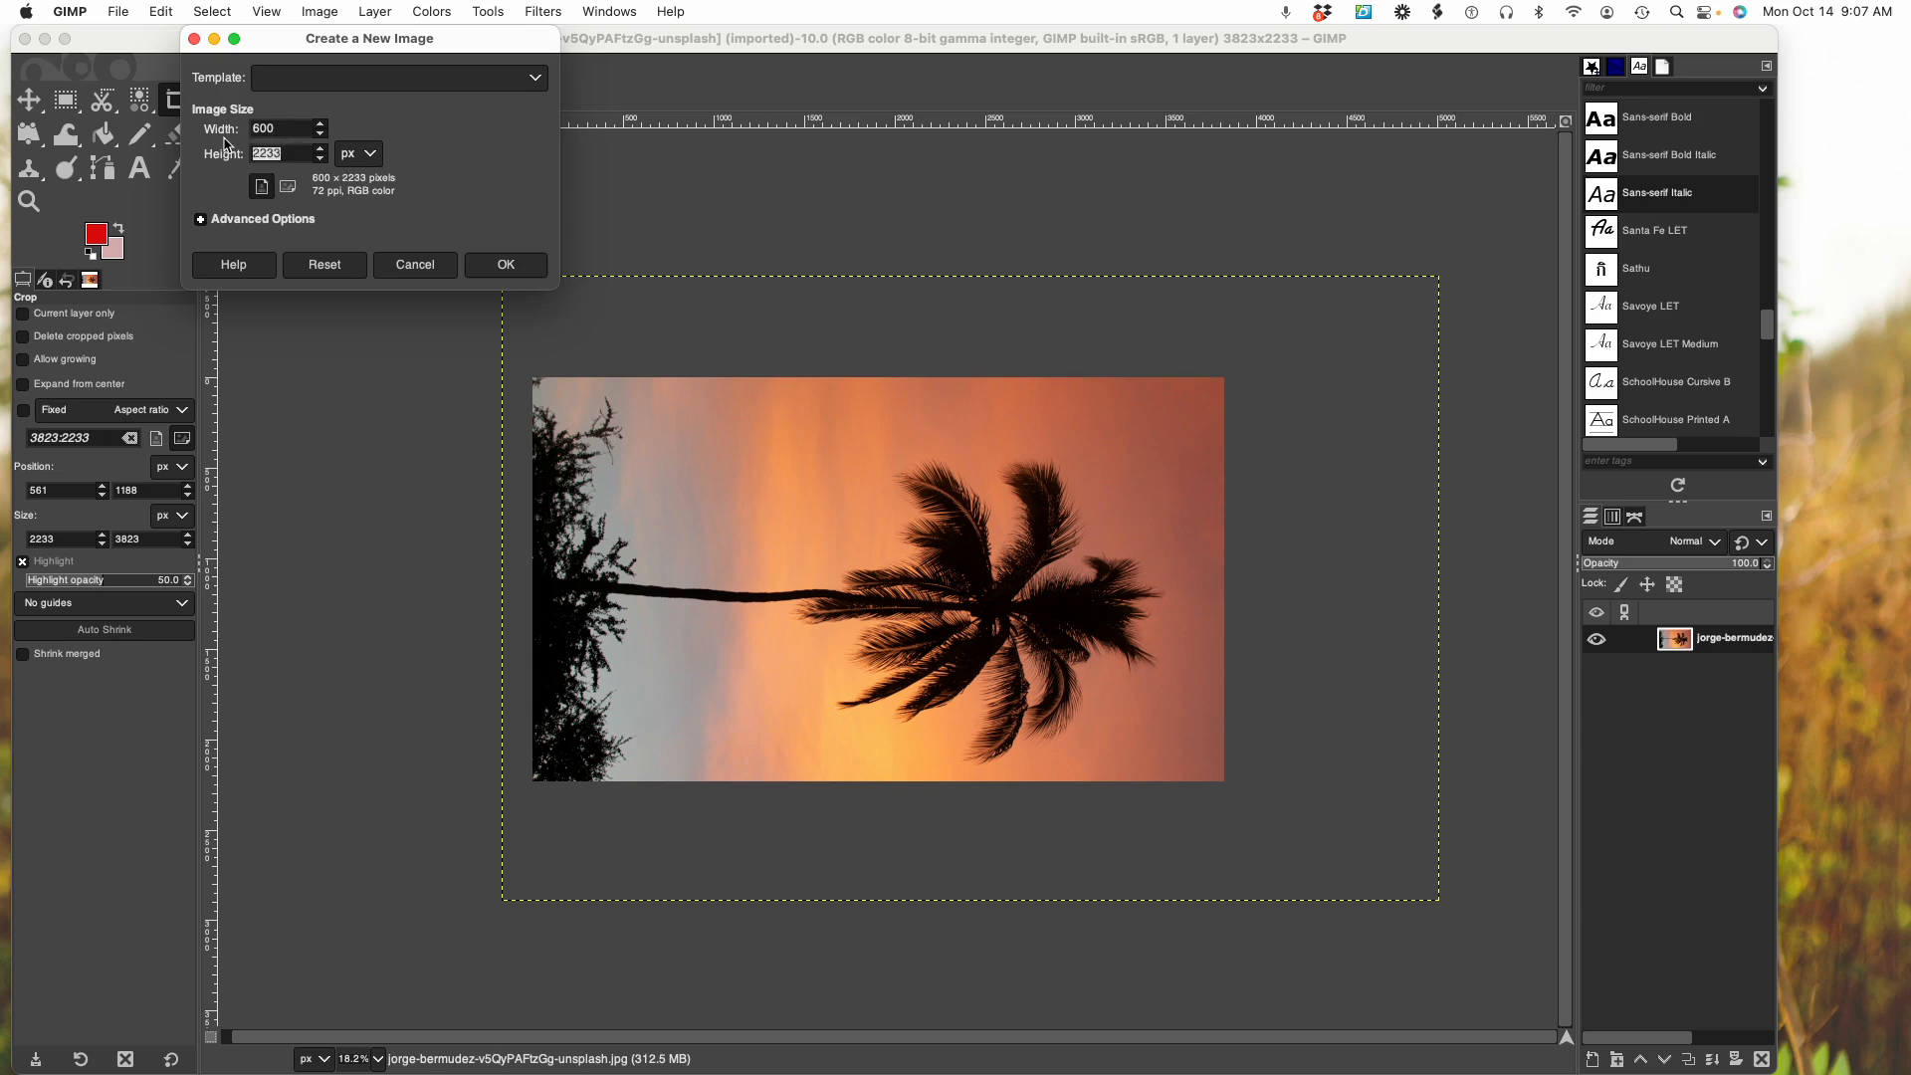
text(300)
click(366, 155)
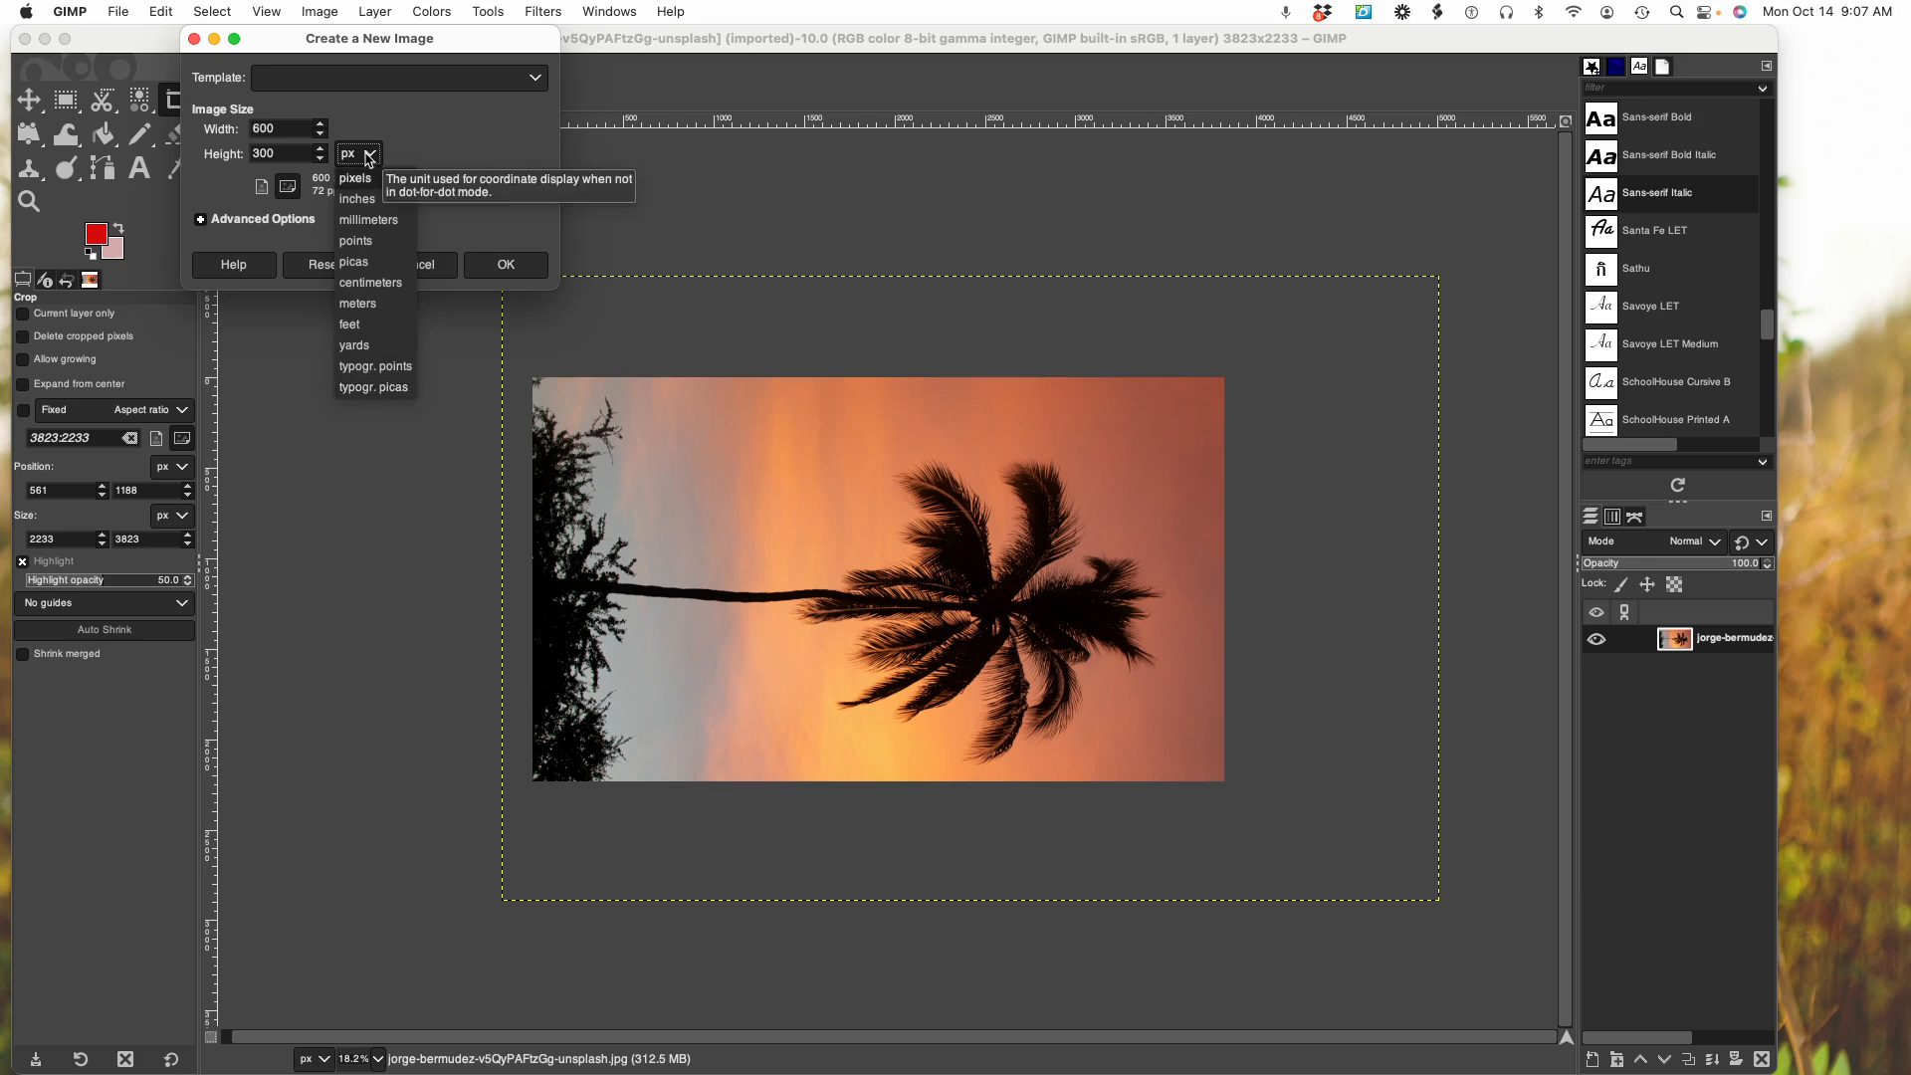
click(362, 180)
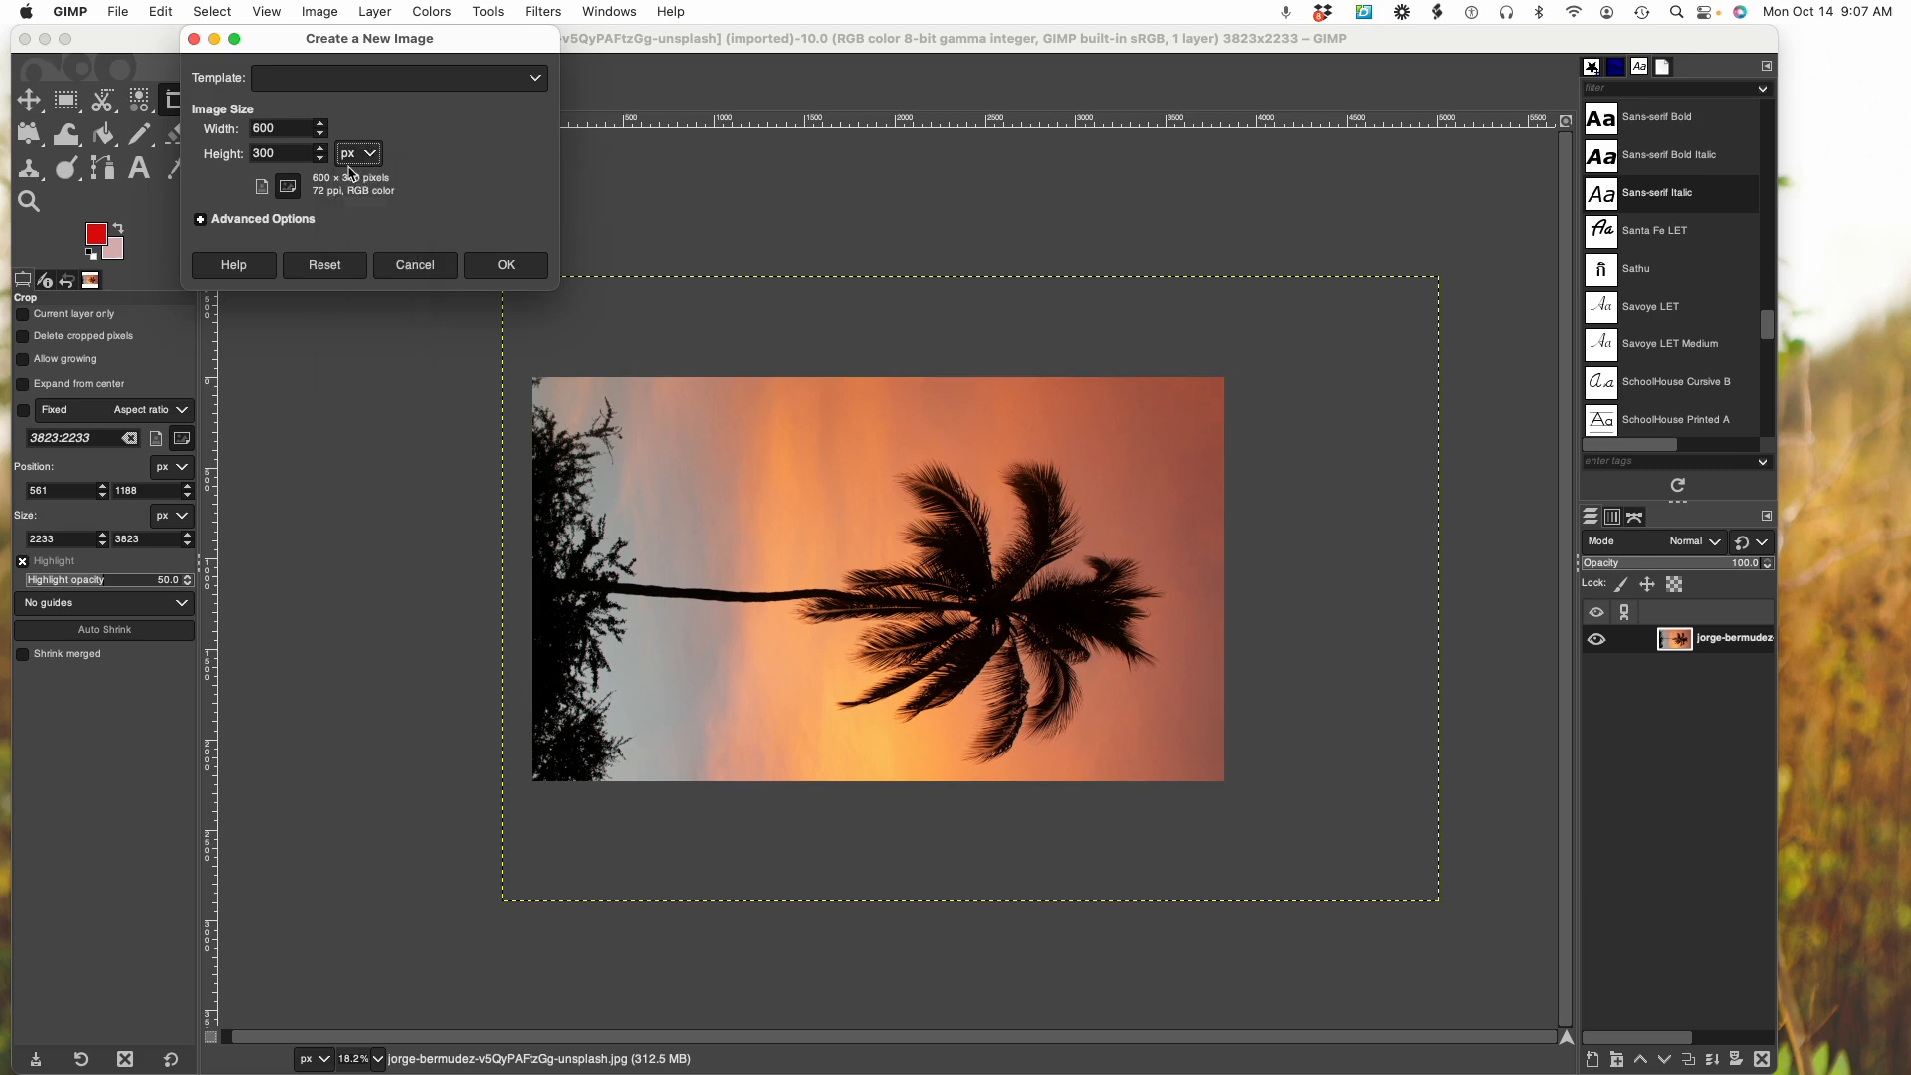
click(512, 271)
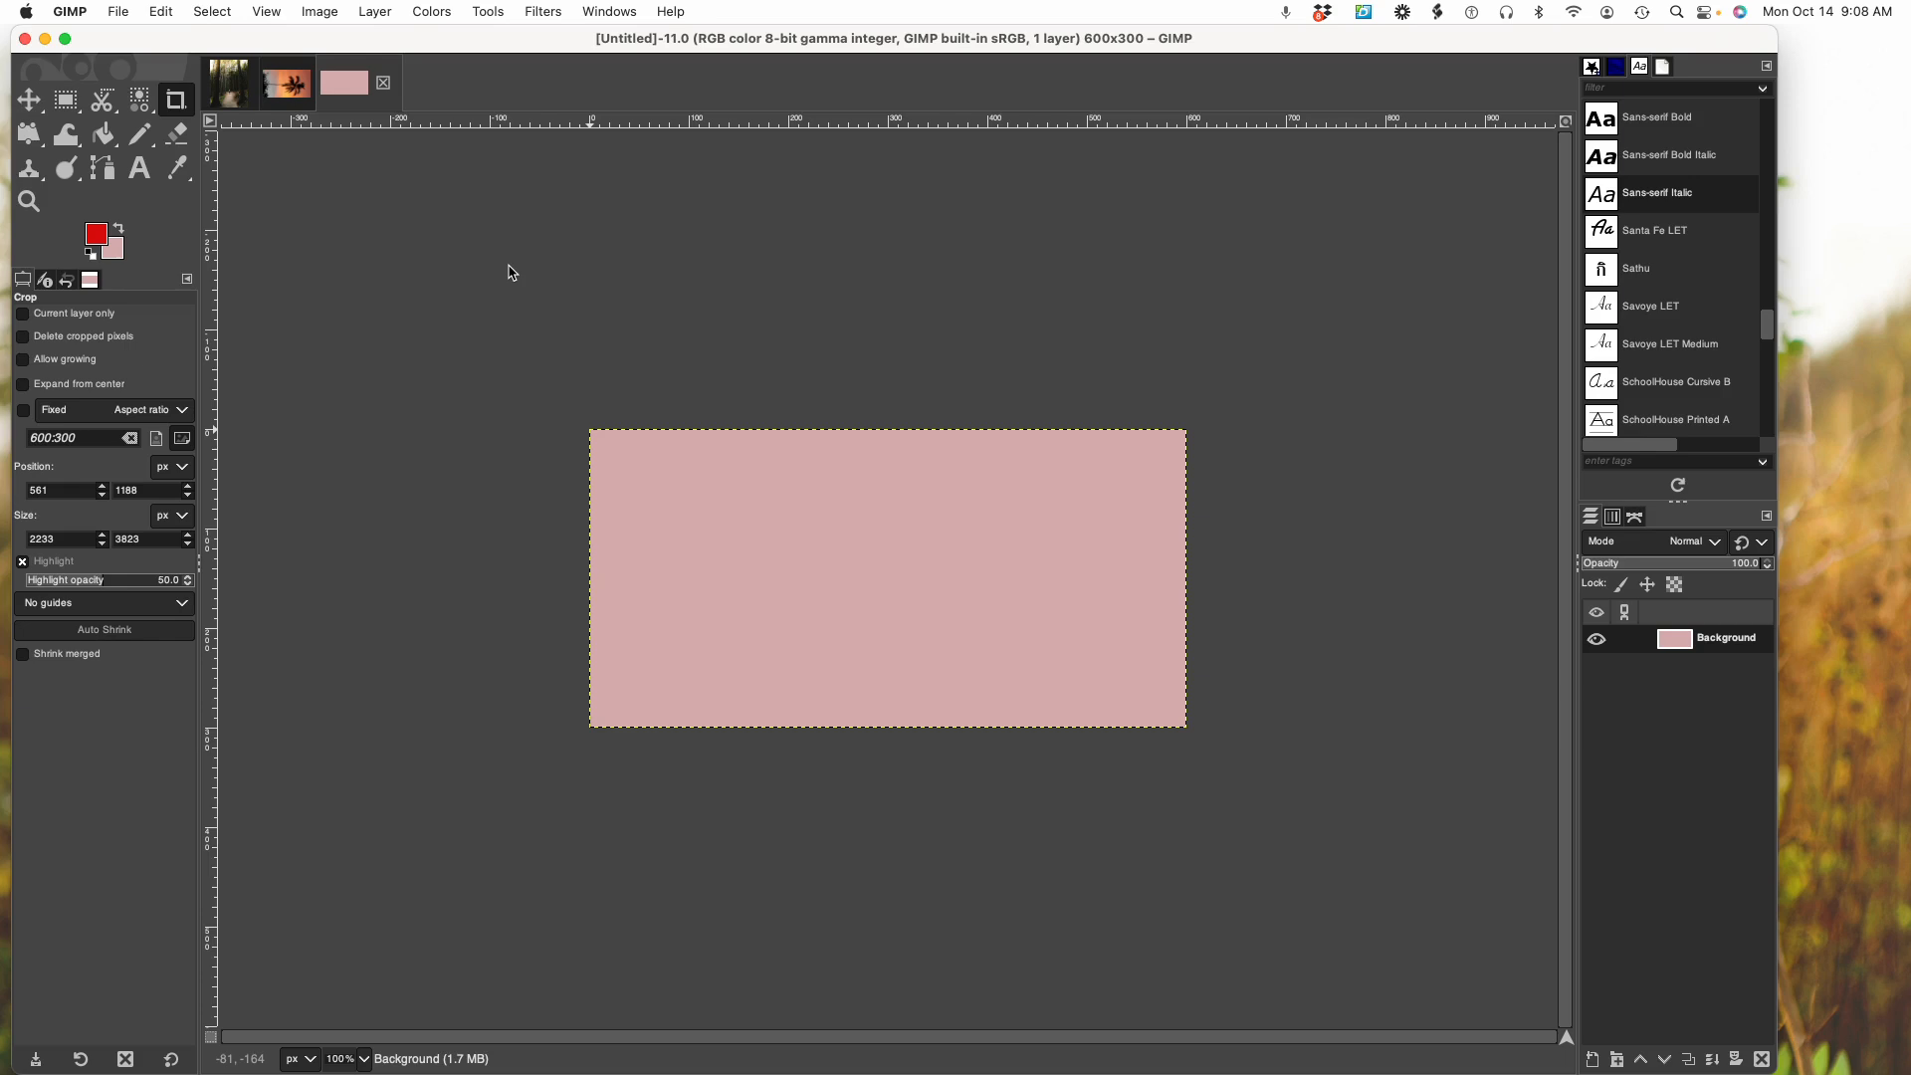
Reset the foreground and background colors to black and white, and bucket-fill the new image with black
click(104, 239)
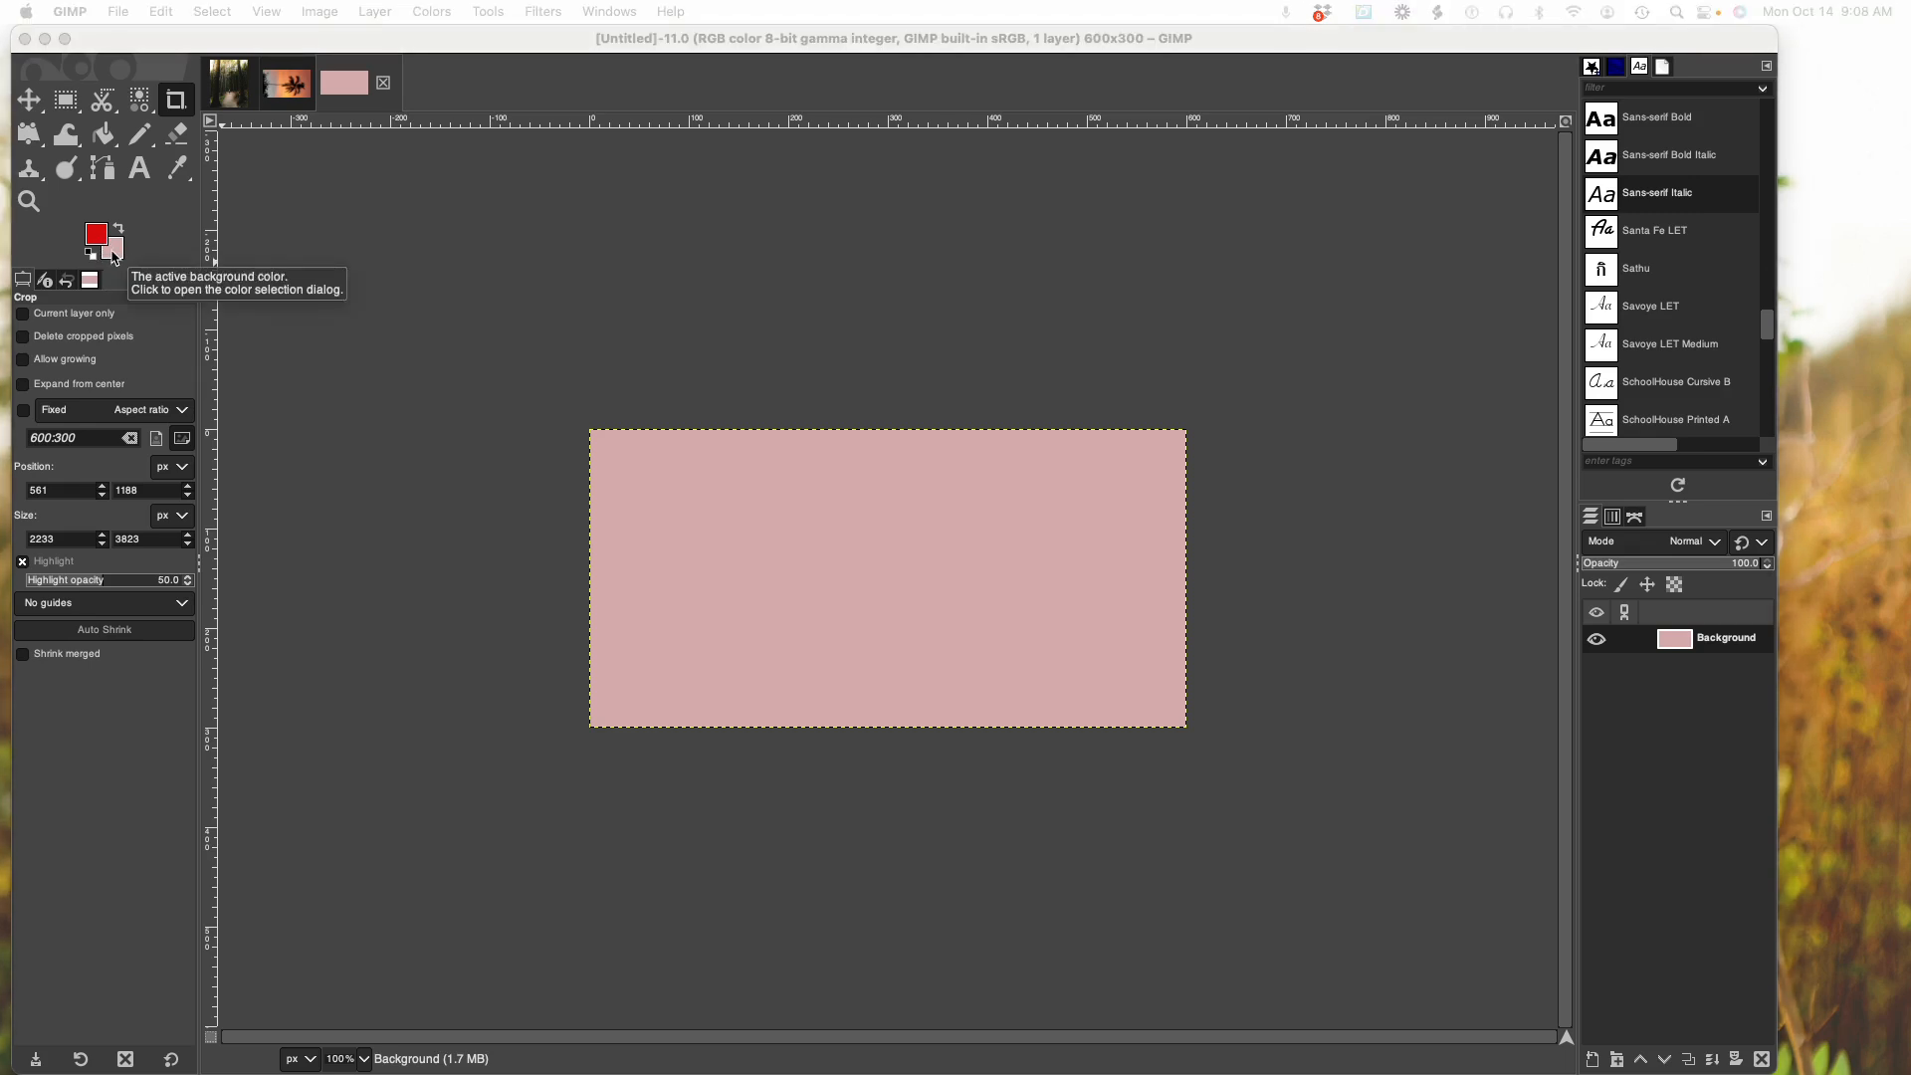
click(106, 136)
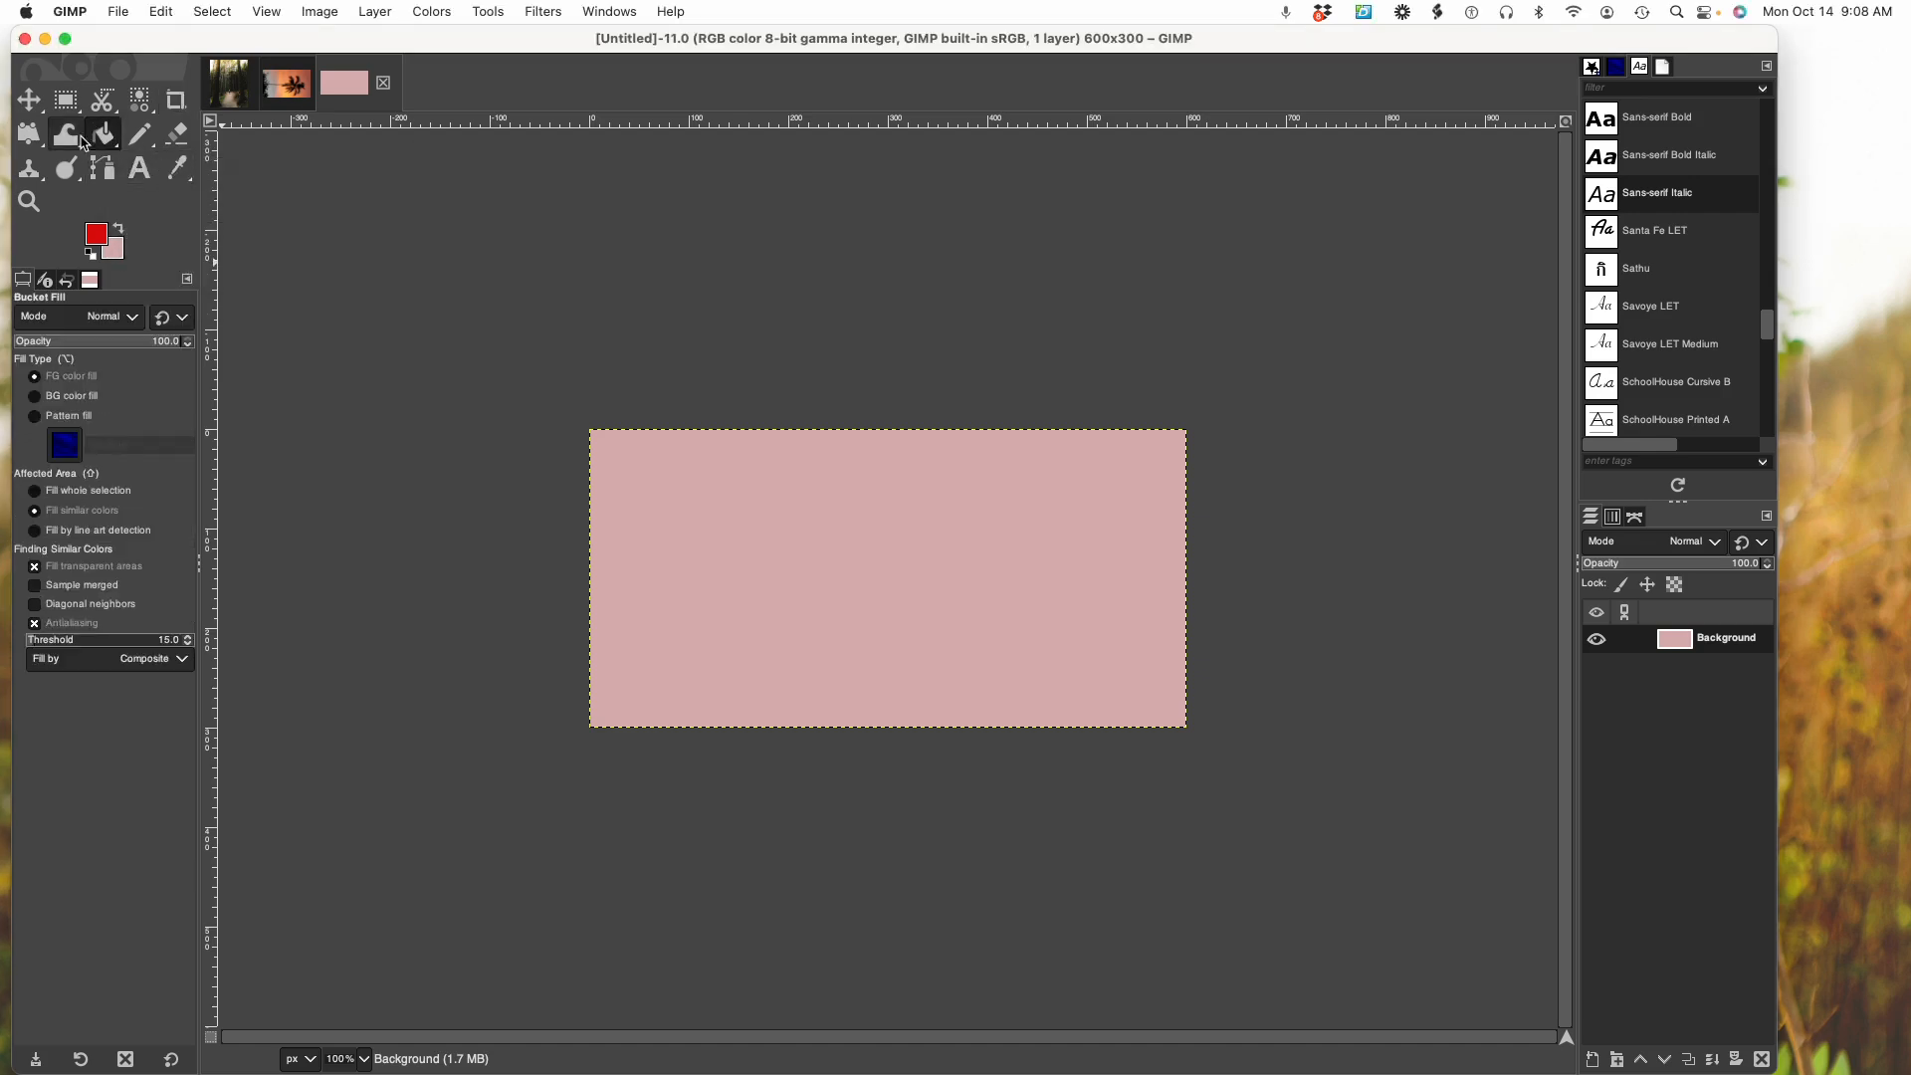
click(93, 254)
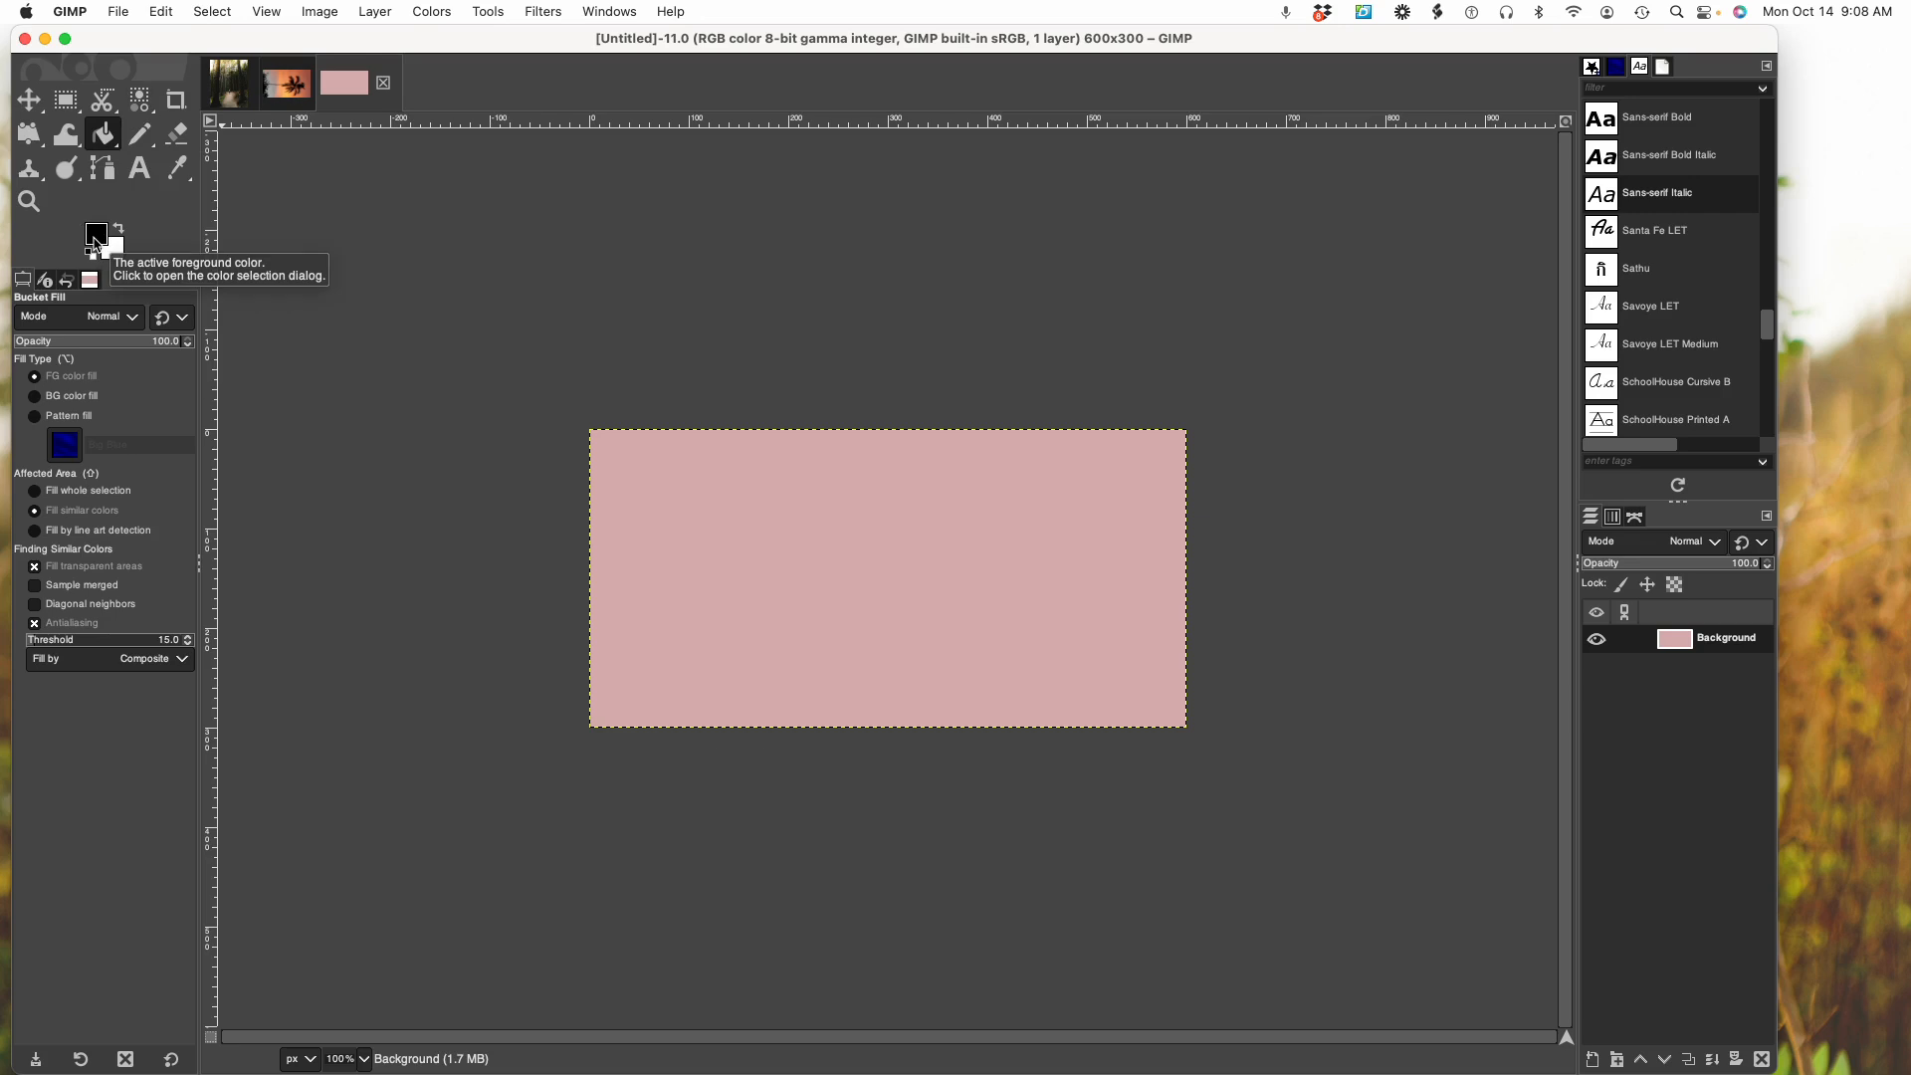
click(613, 457)
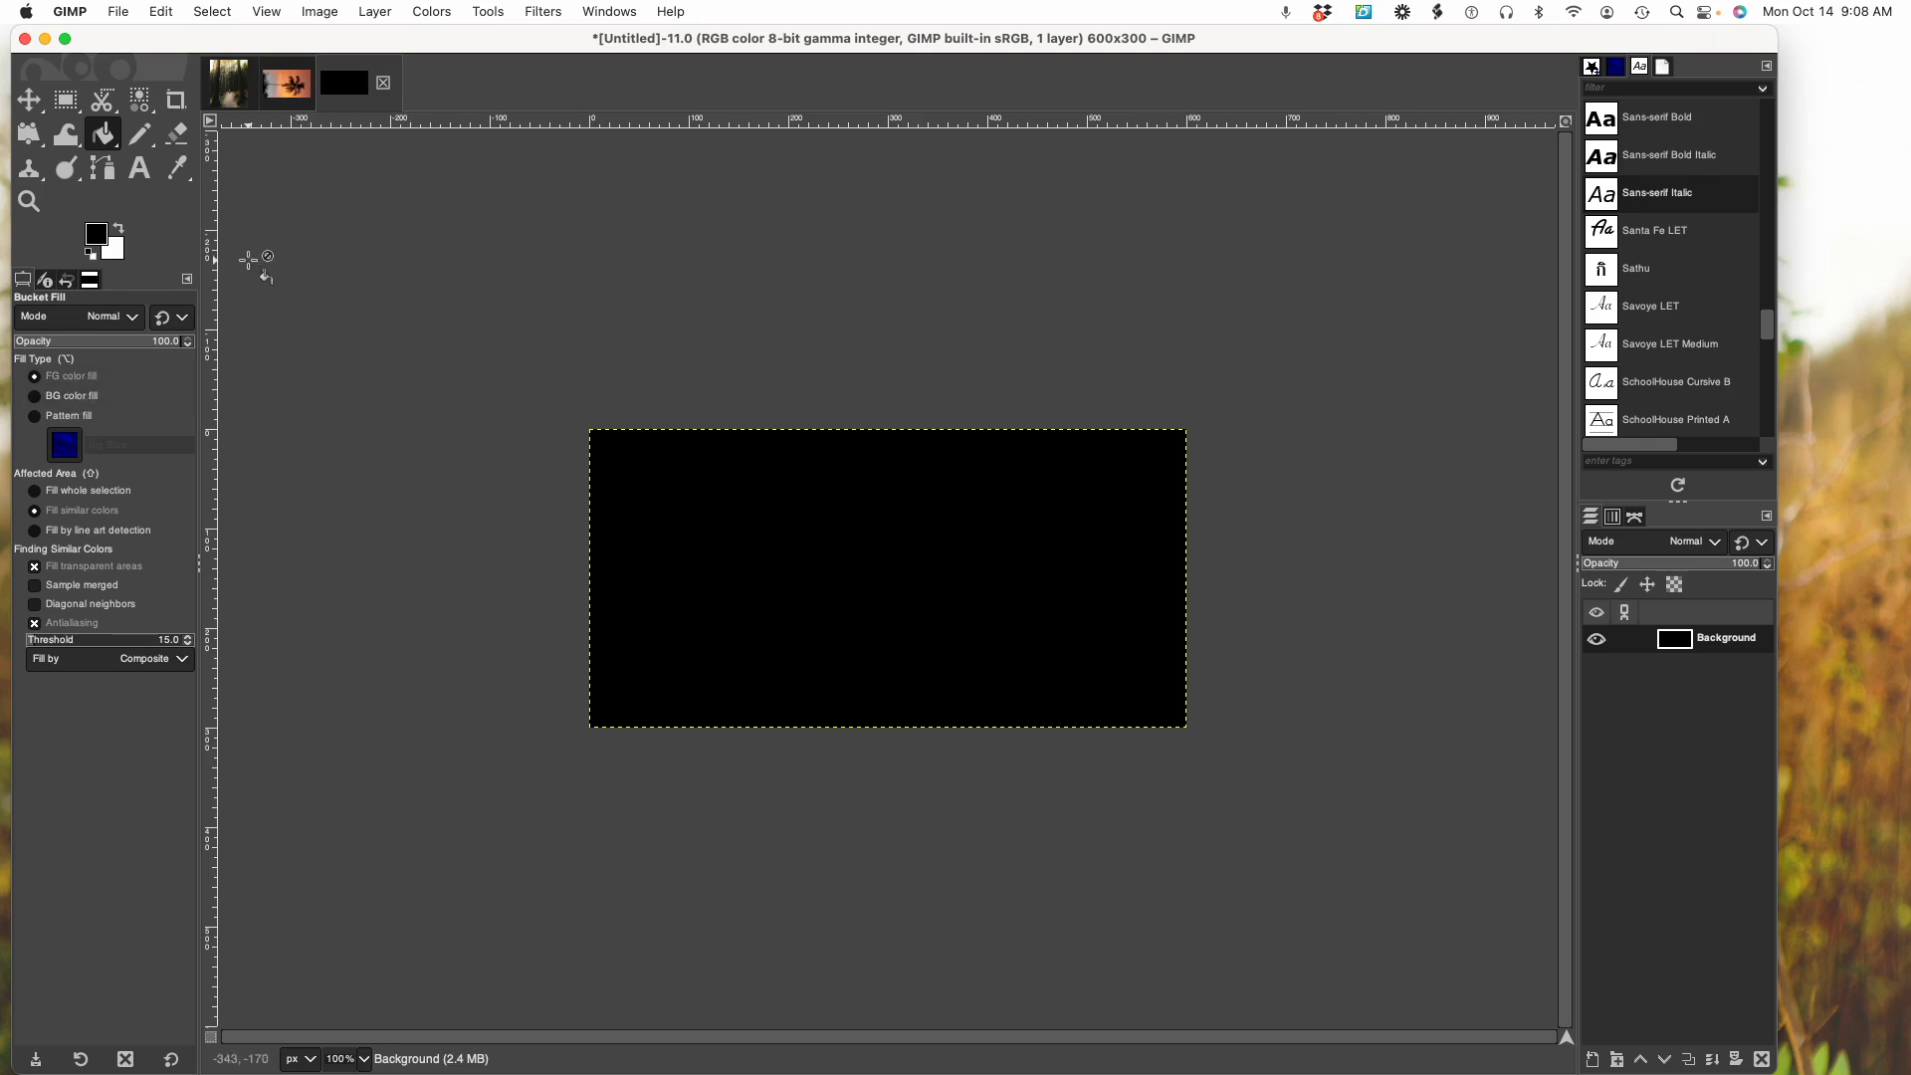
Activate the Text tool and set its justification to centered
click(138, 174)
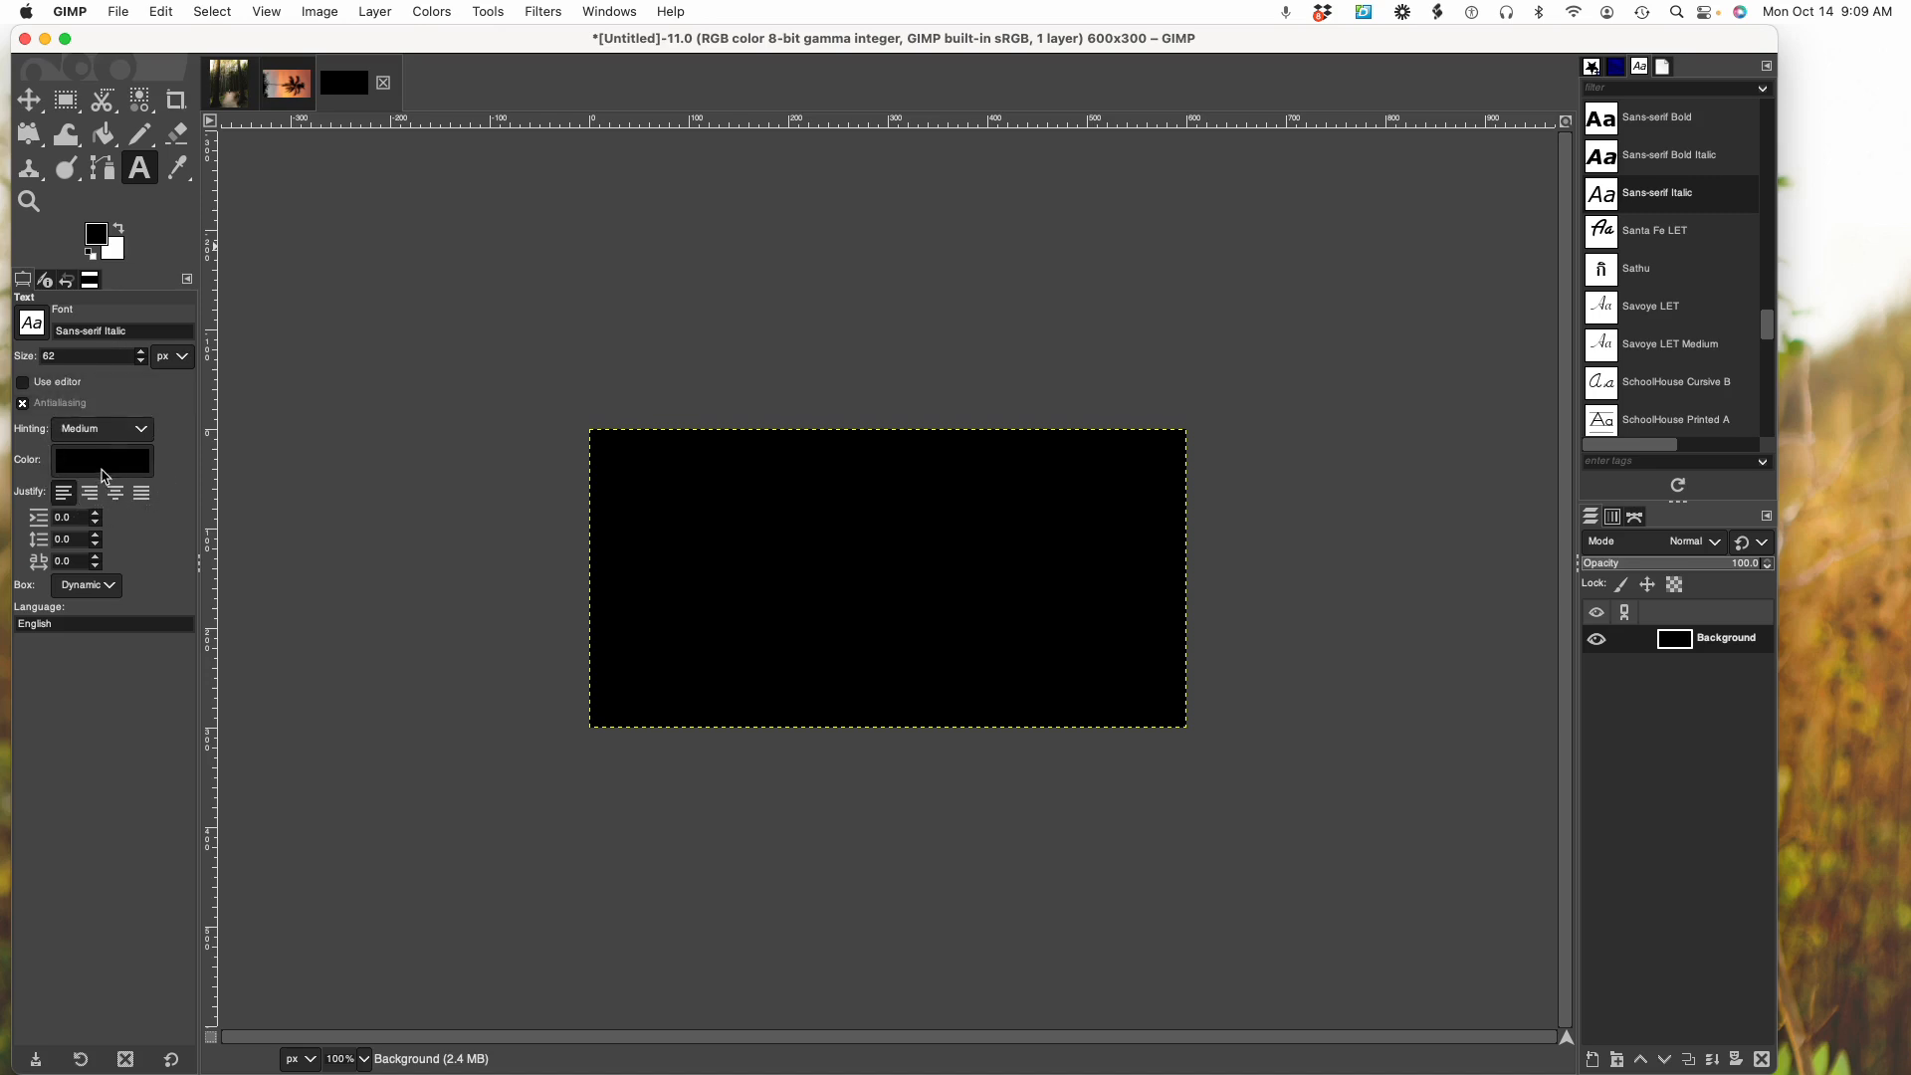
click(87, 498)
click(65, 501)
click(117, 497)
click(65, 498)
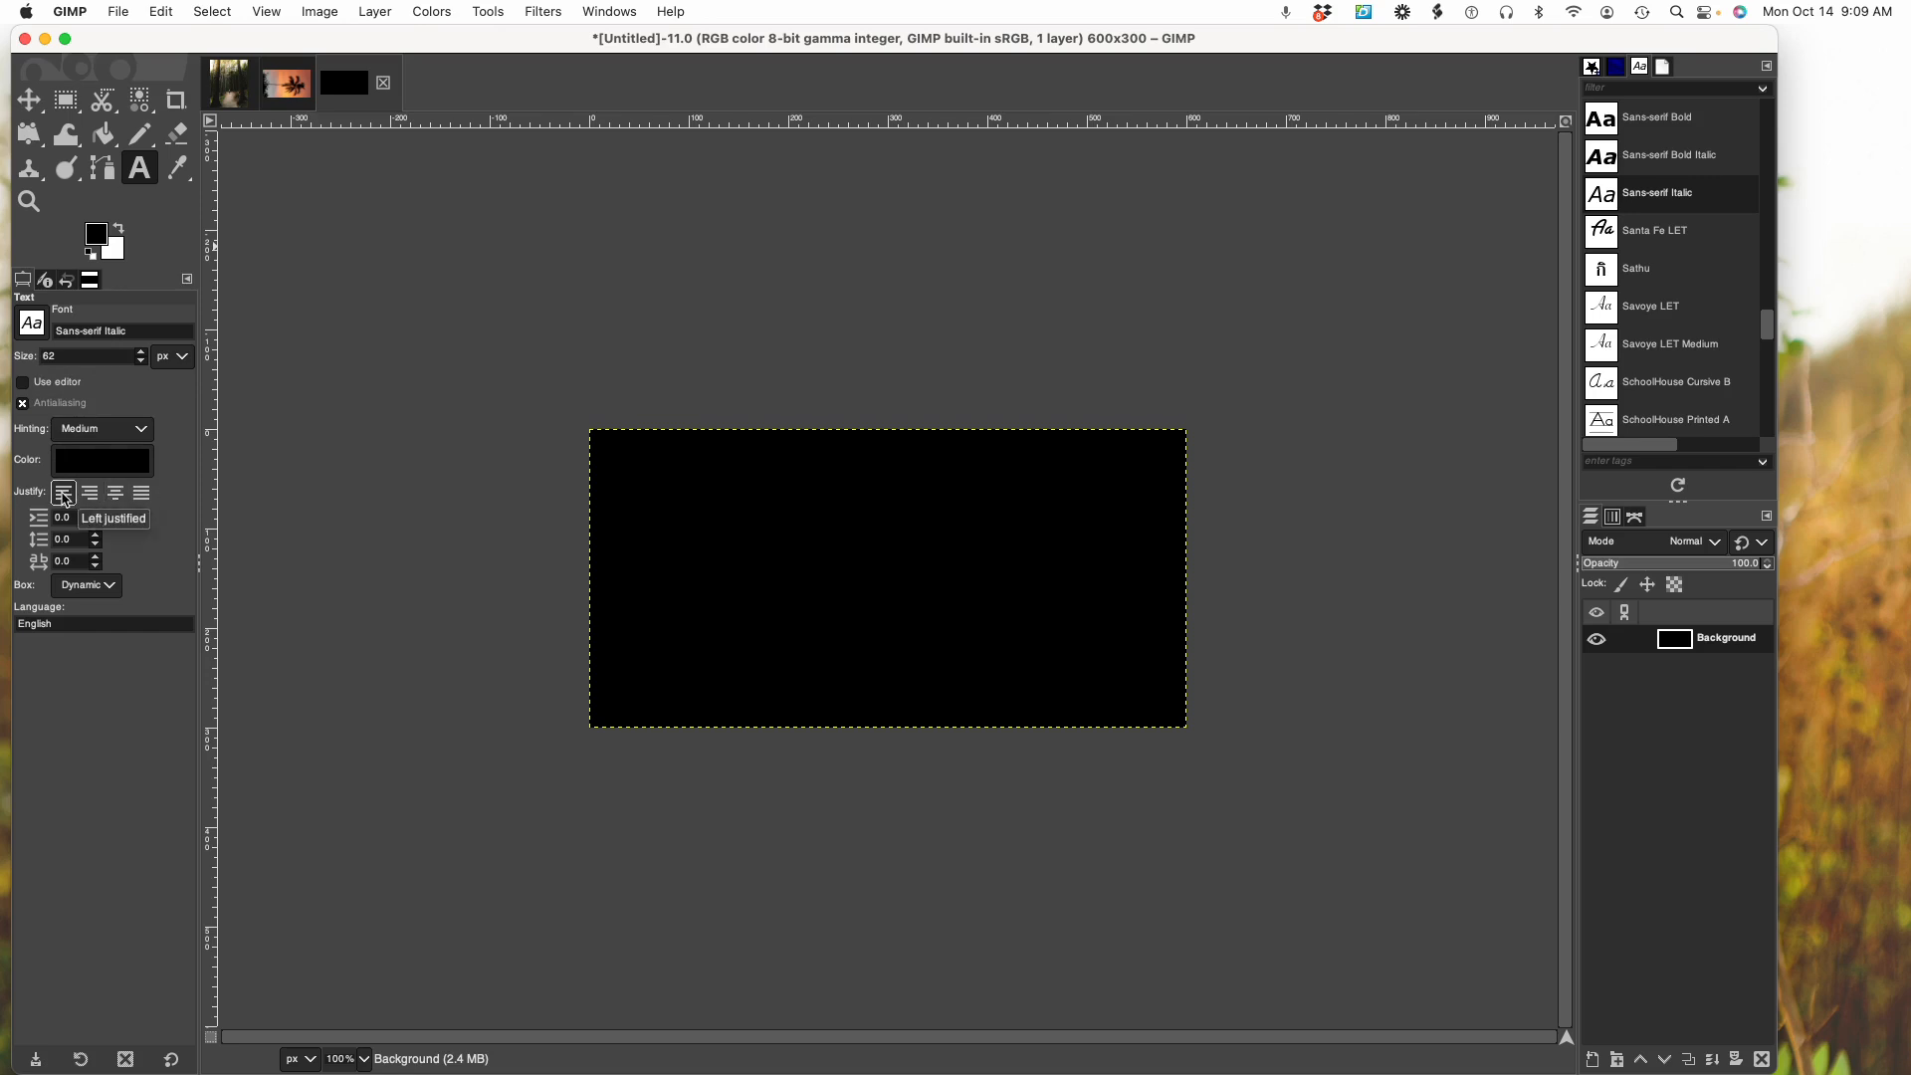
click(116, 498)
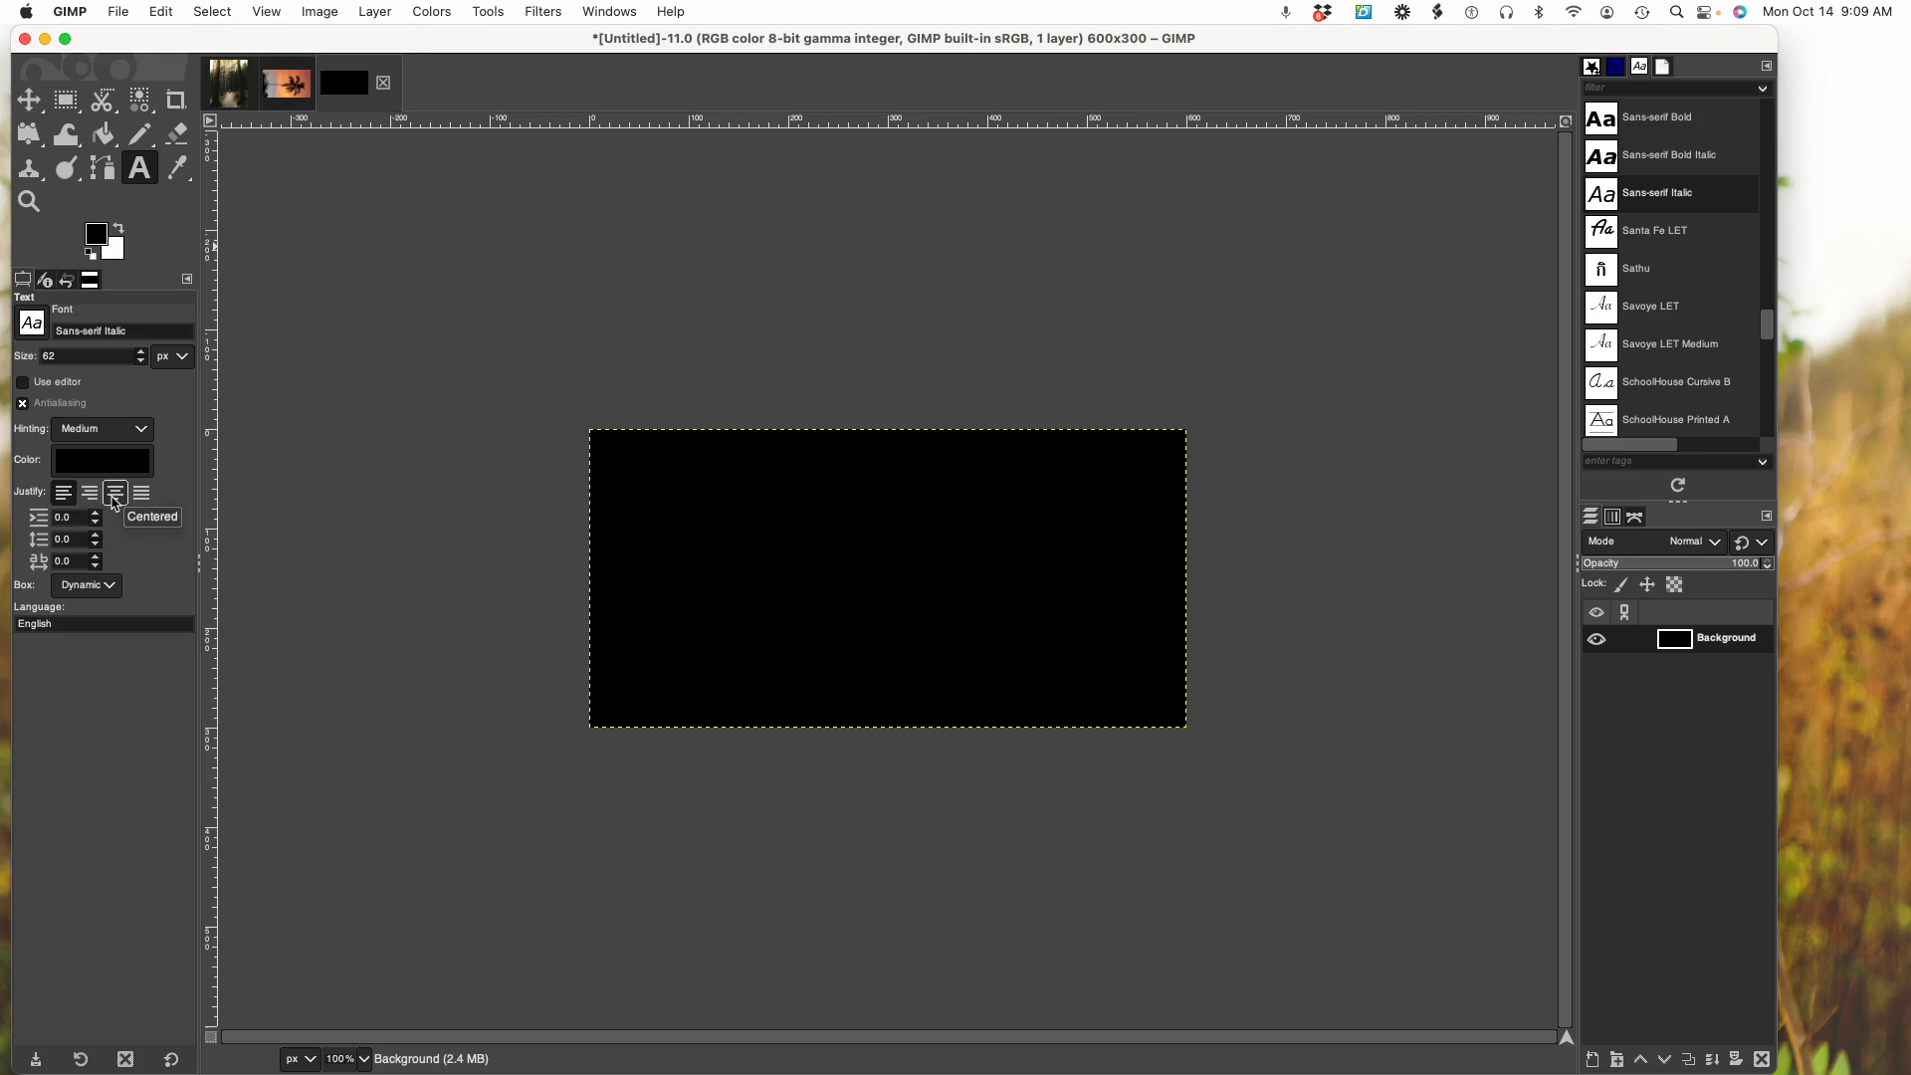
click(116, 500)
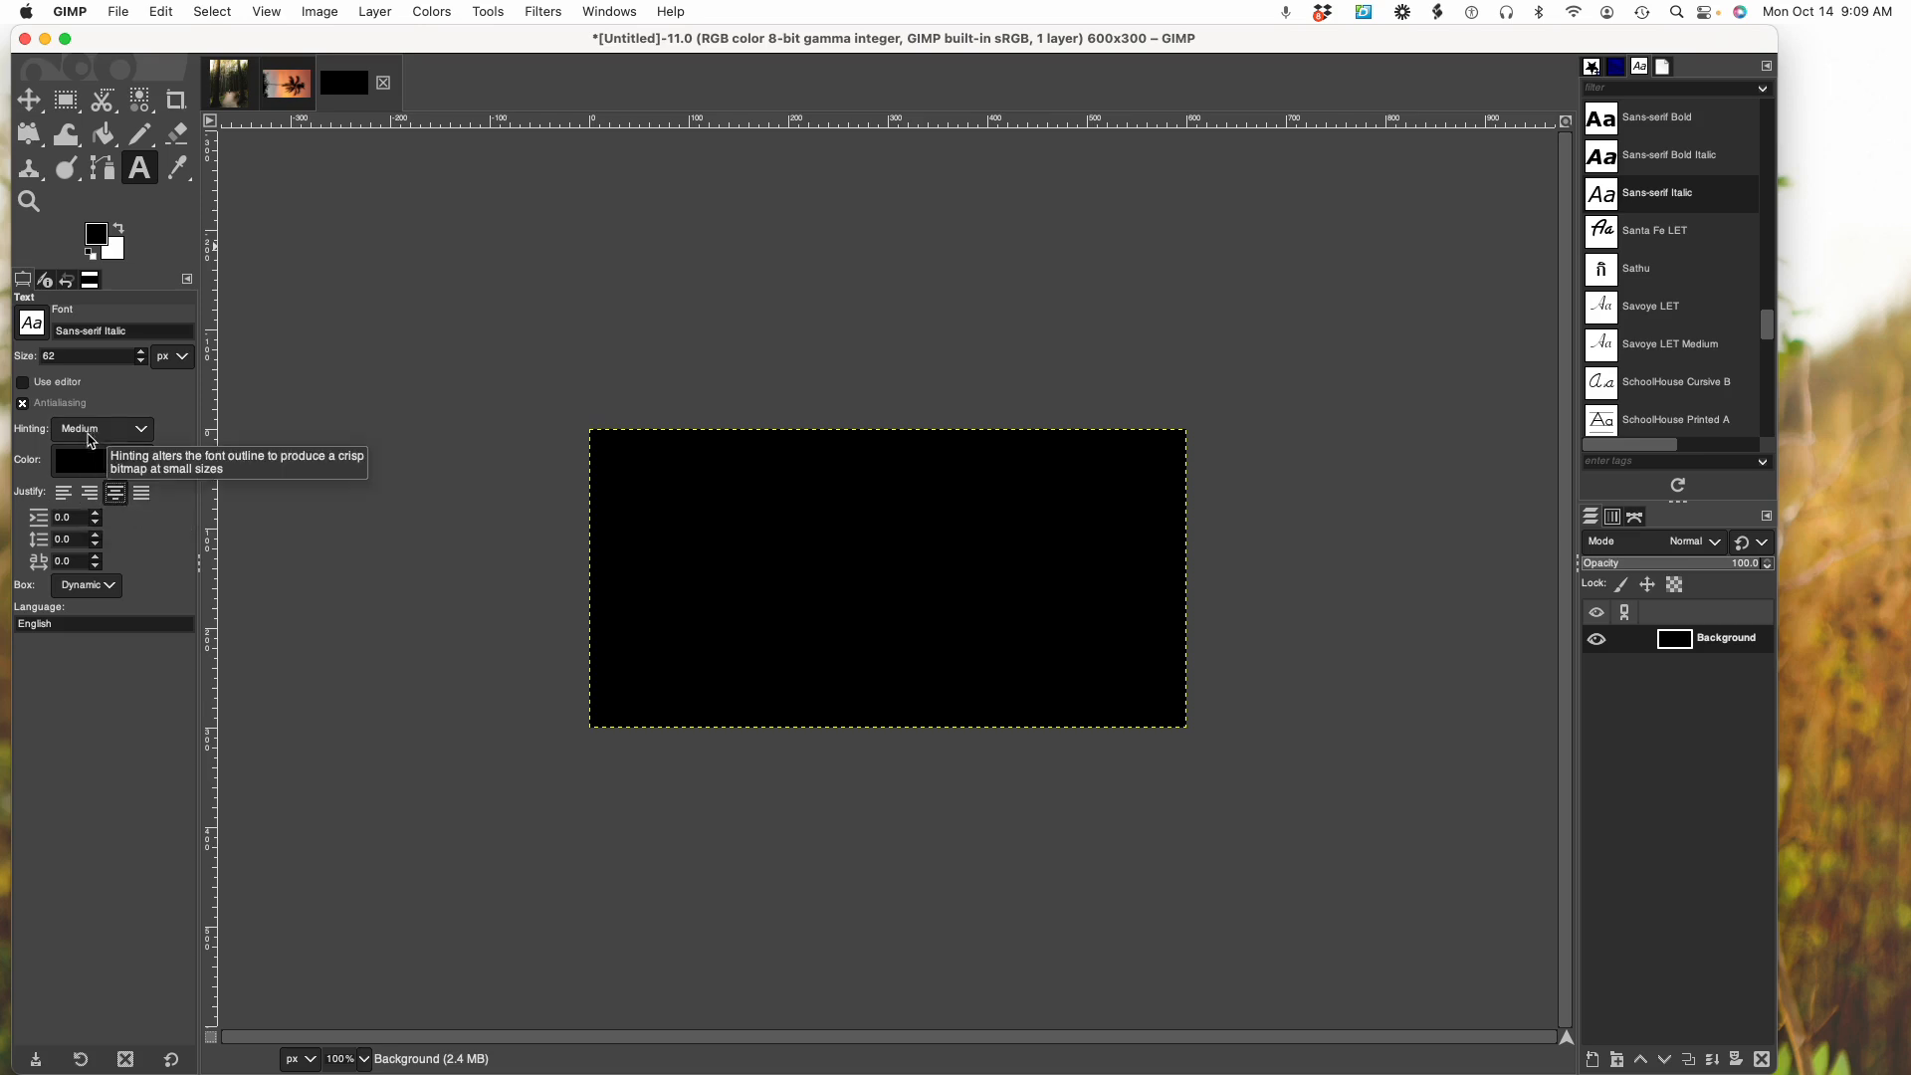
Change the text color to the near-white shade f6e8e8
click(98, 468)
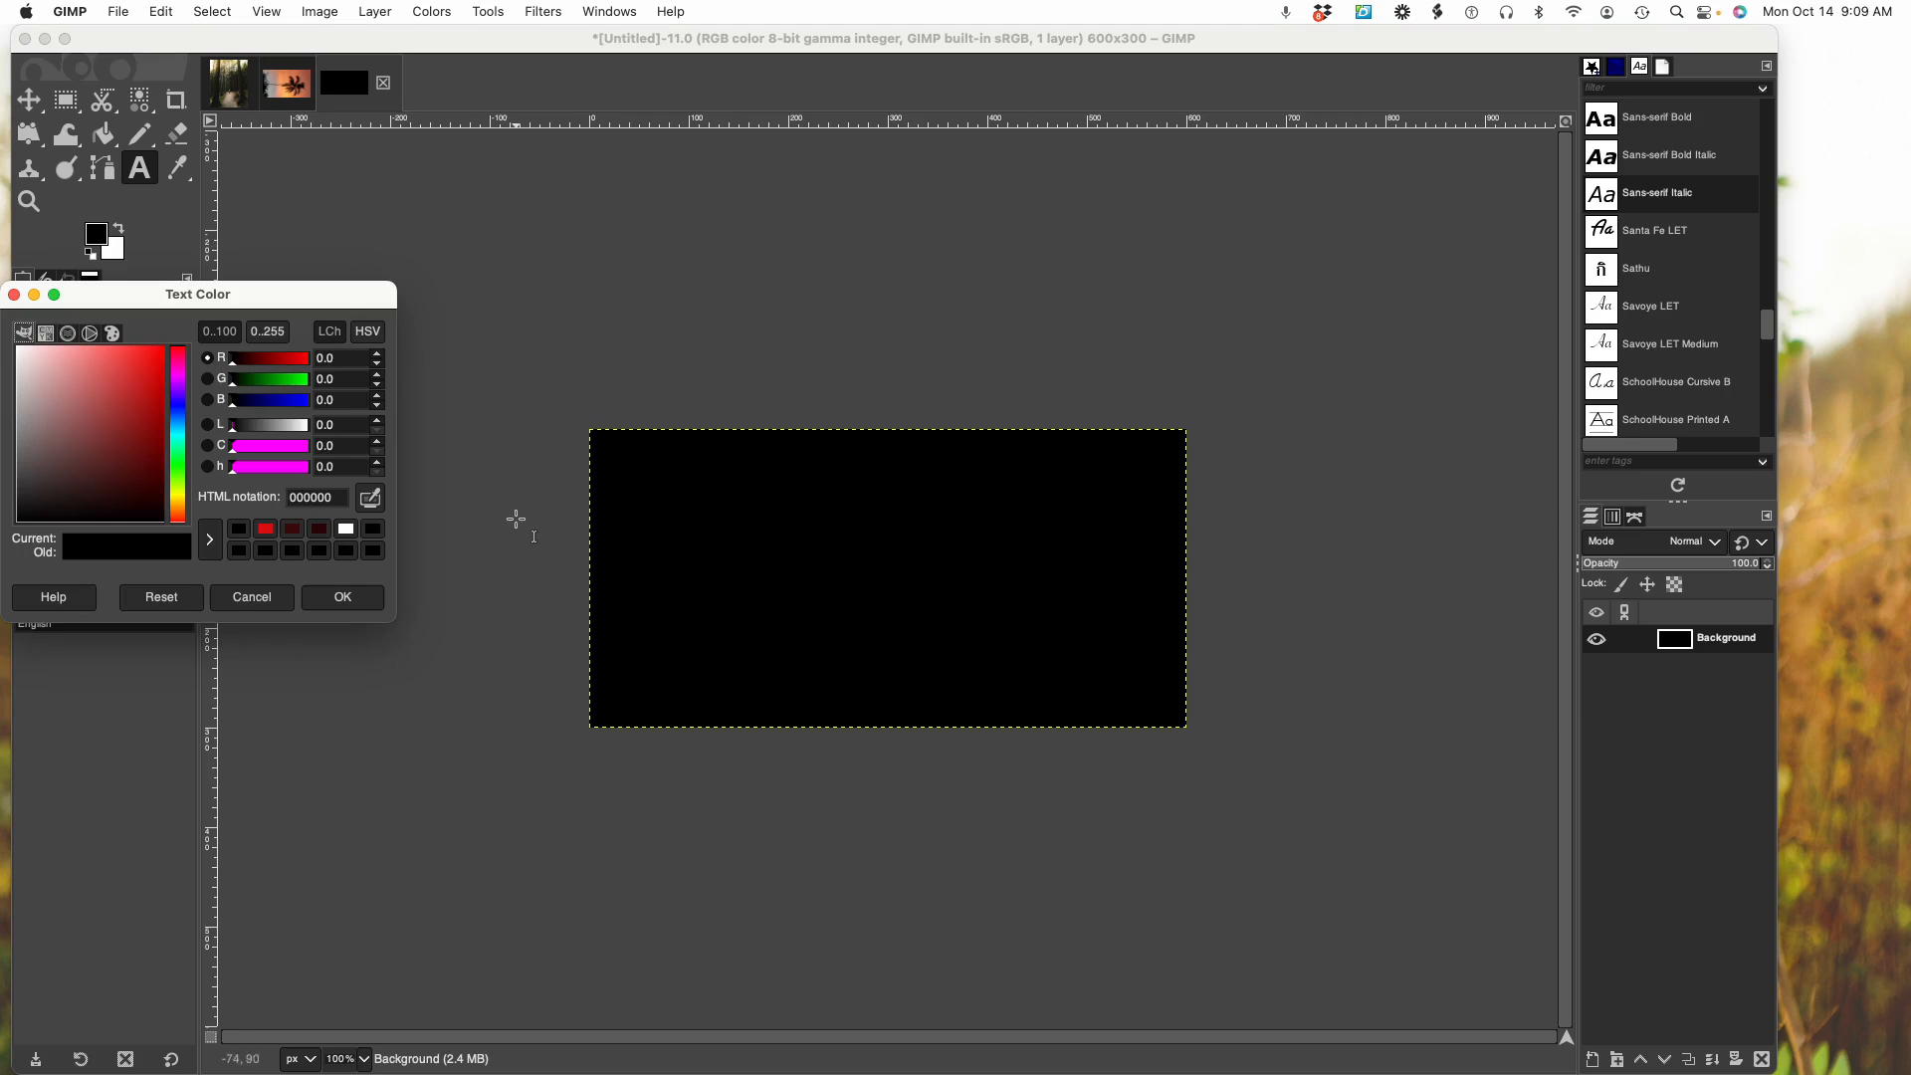
click(27, 351)
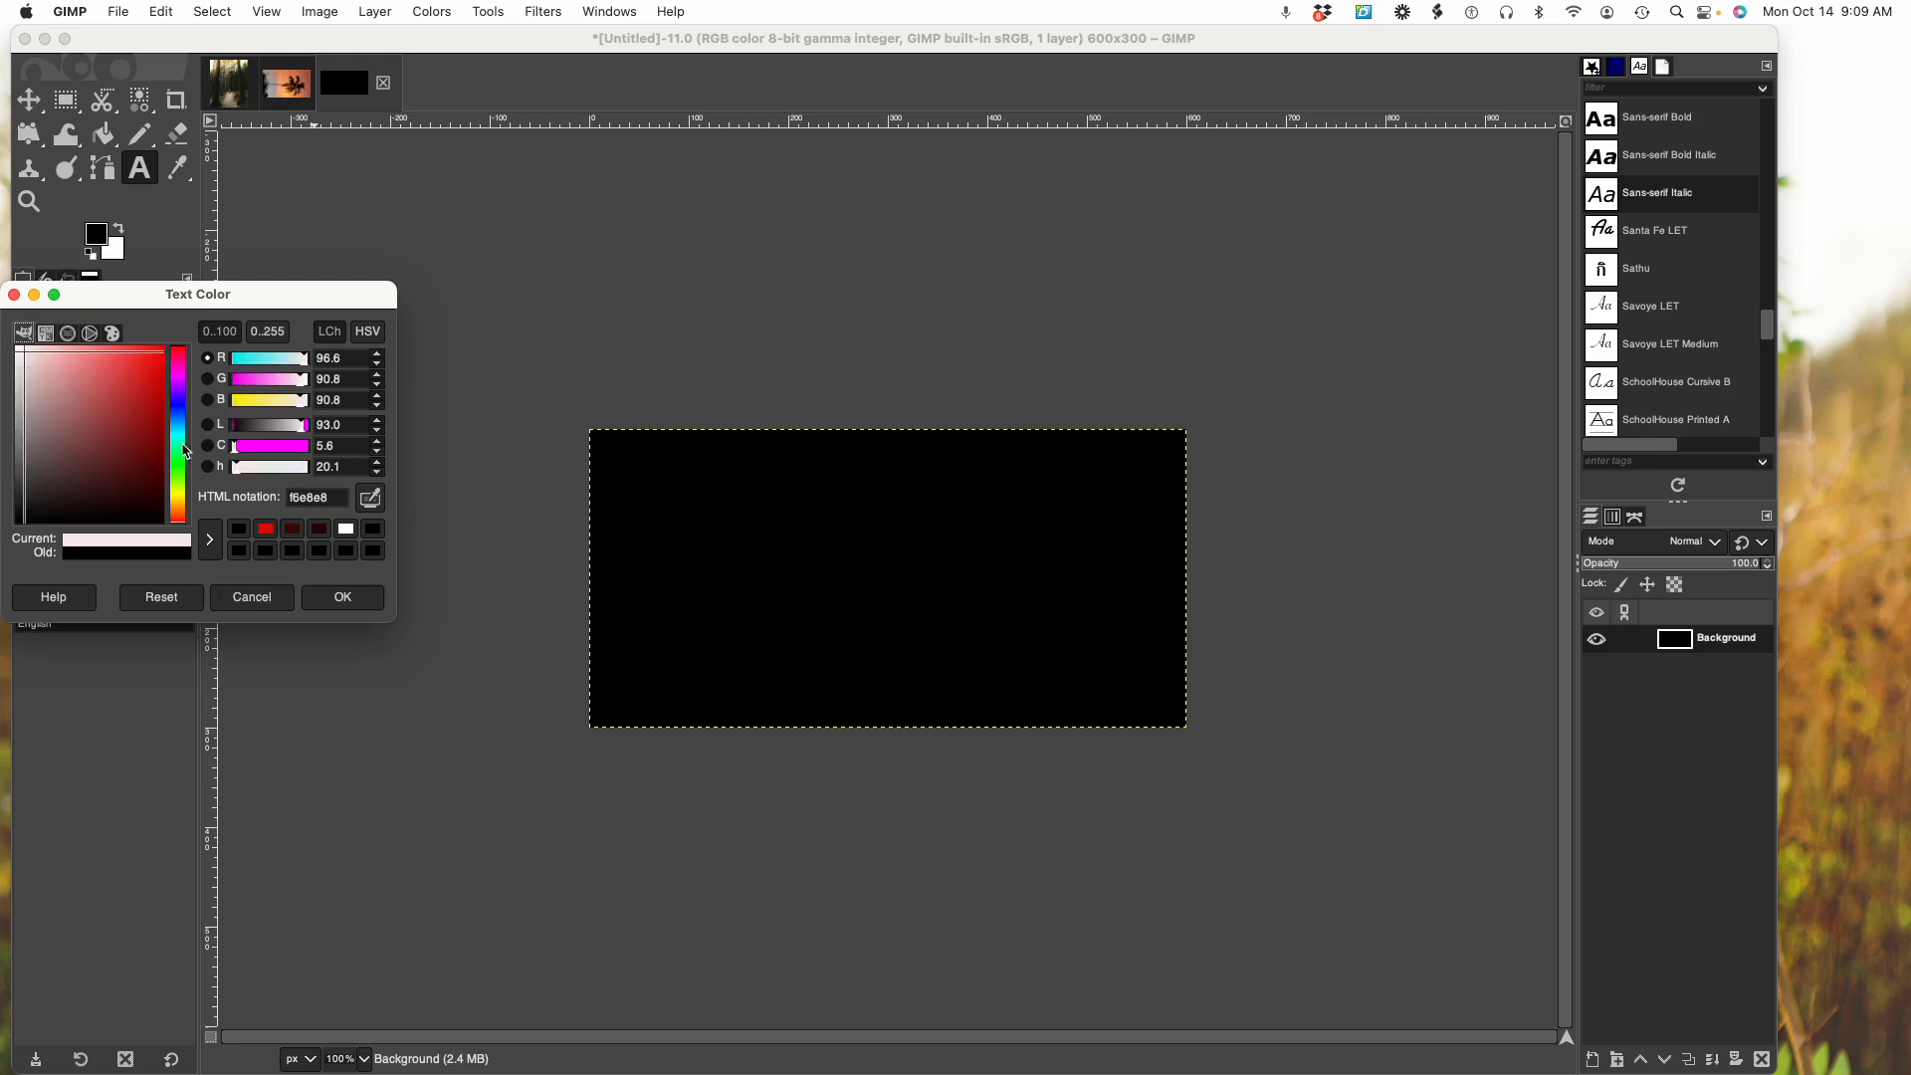
click(343, 597)
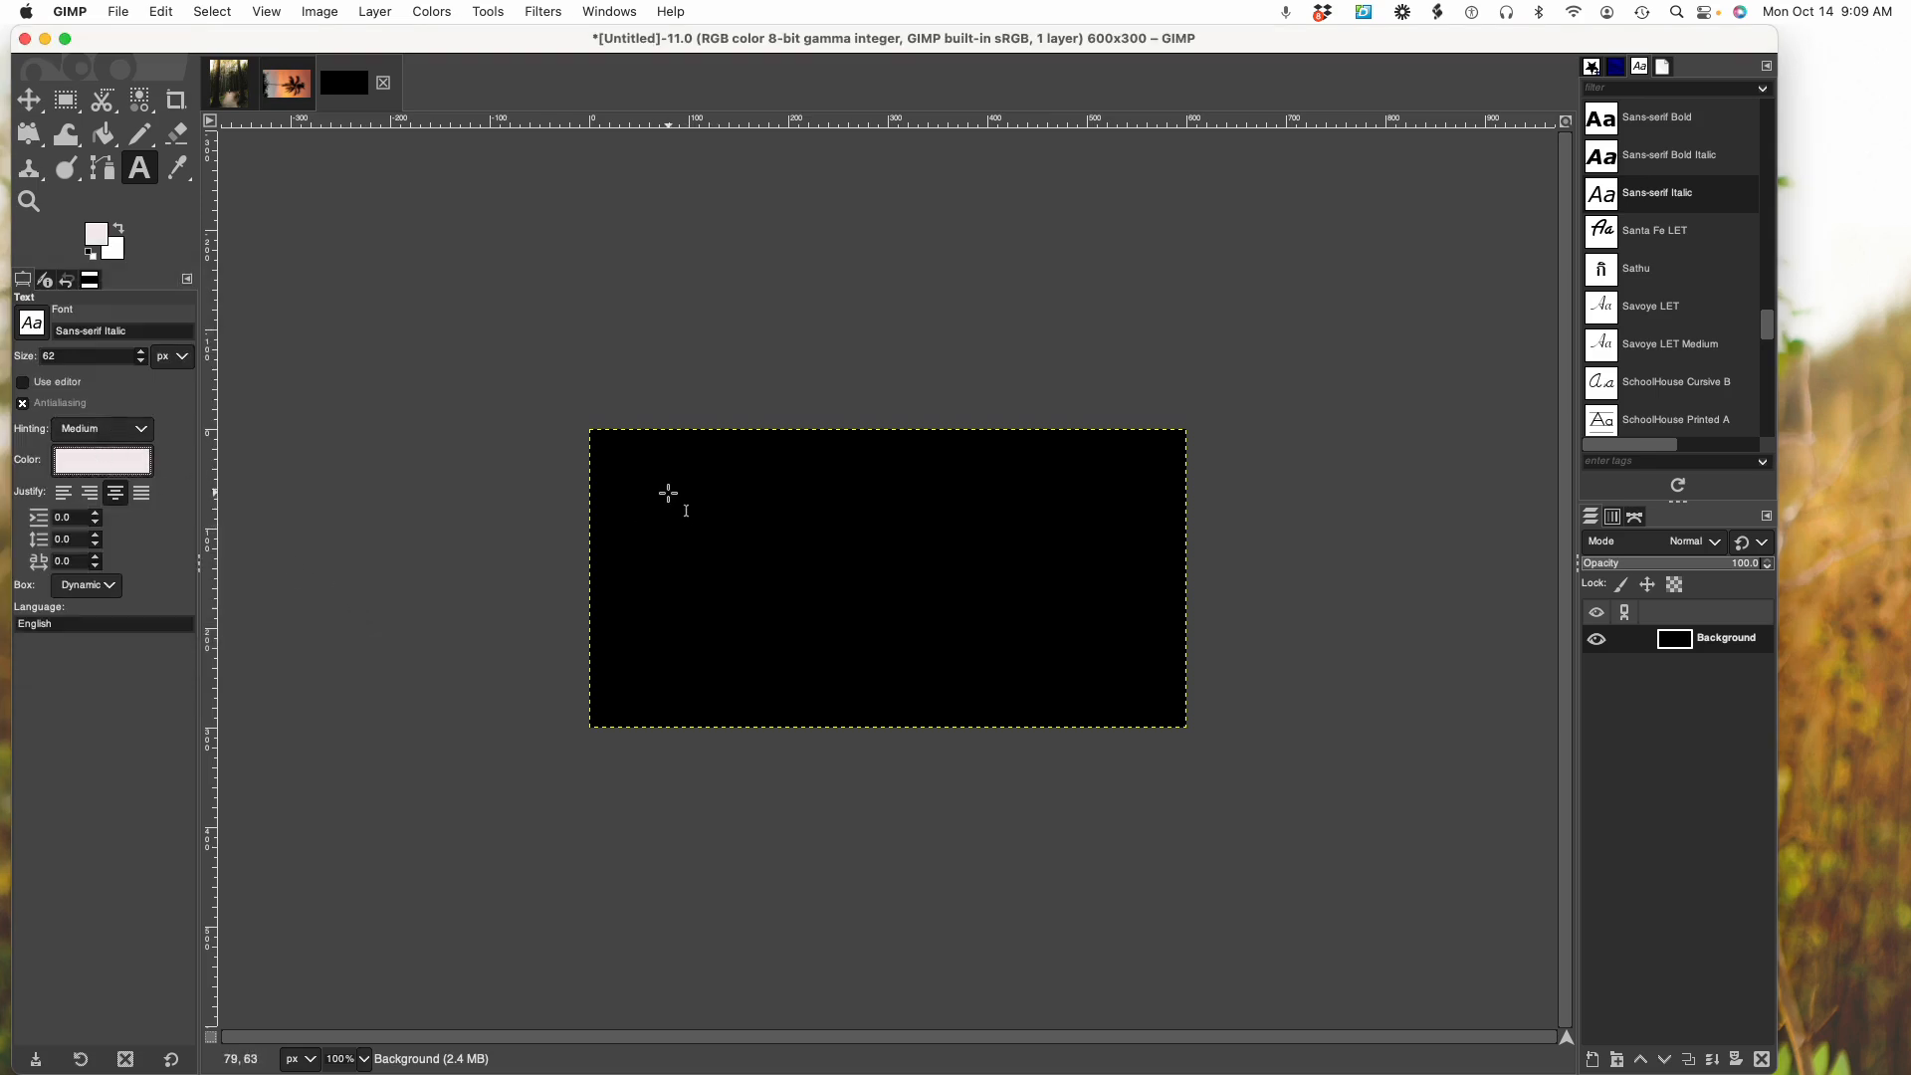
Draw a text box across the middle of the black canvas and enter "gimp.org/tutorials" at 55 px
mouse_move(668, 494)
mouse_down()
mouse_move(674, 533)
mouse_move(854, 648)
mouse_move(1141, 658)
mouse_up()
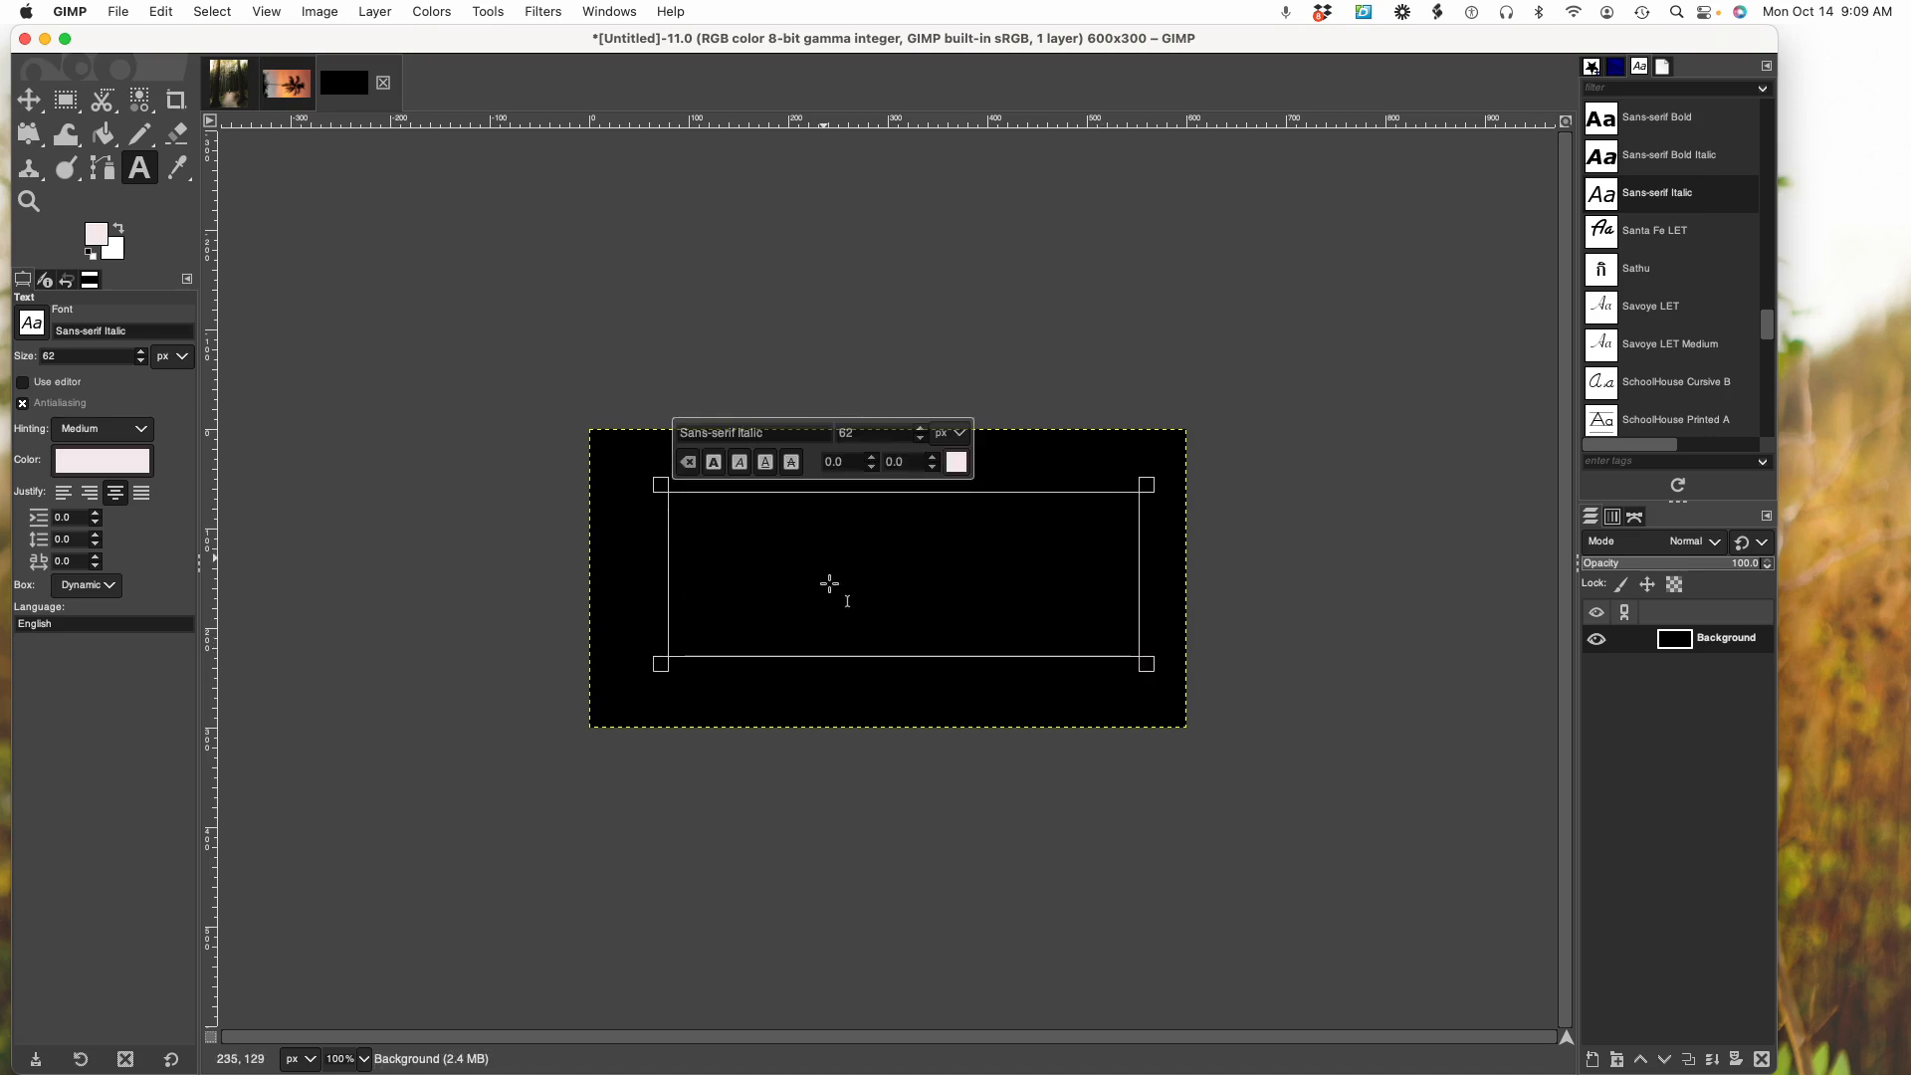
click(923, 439)
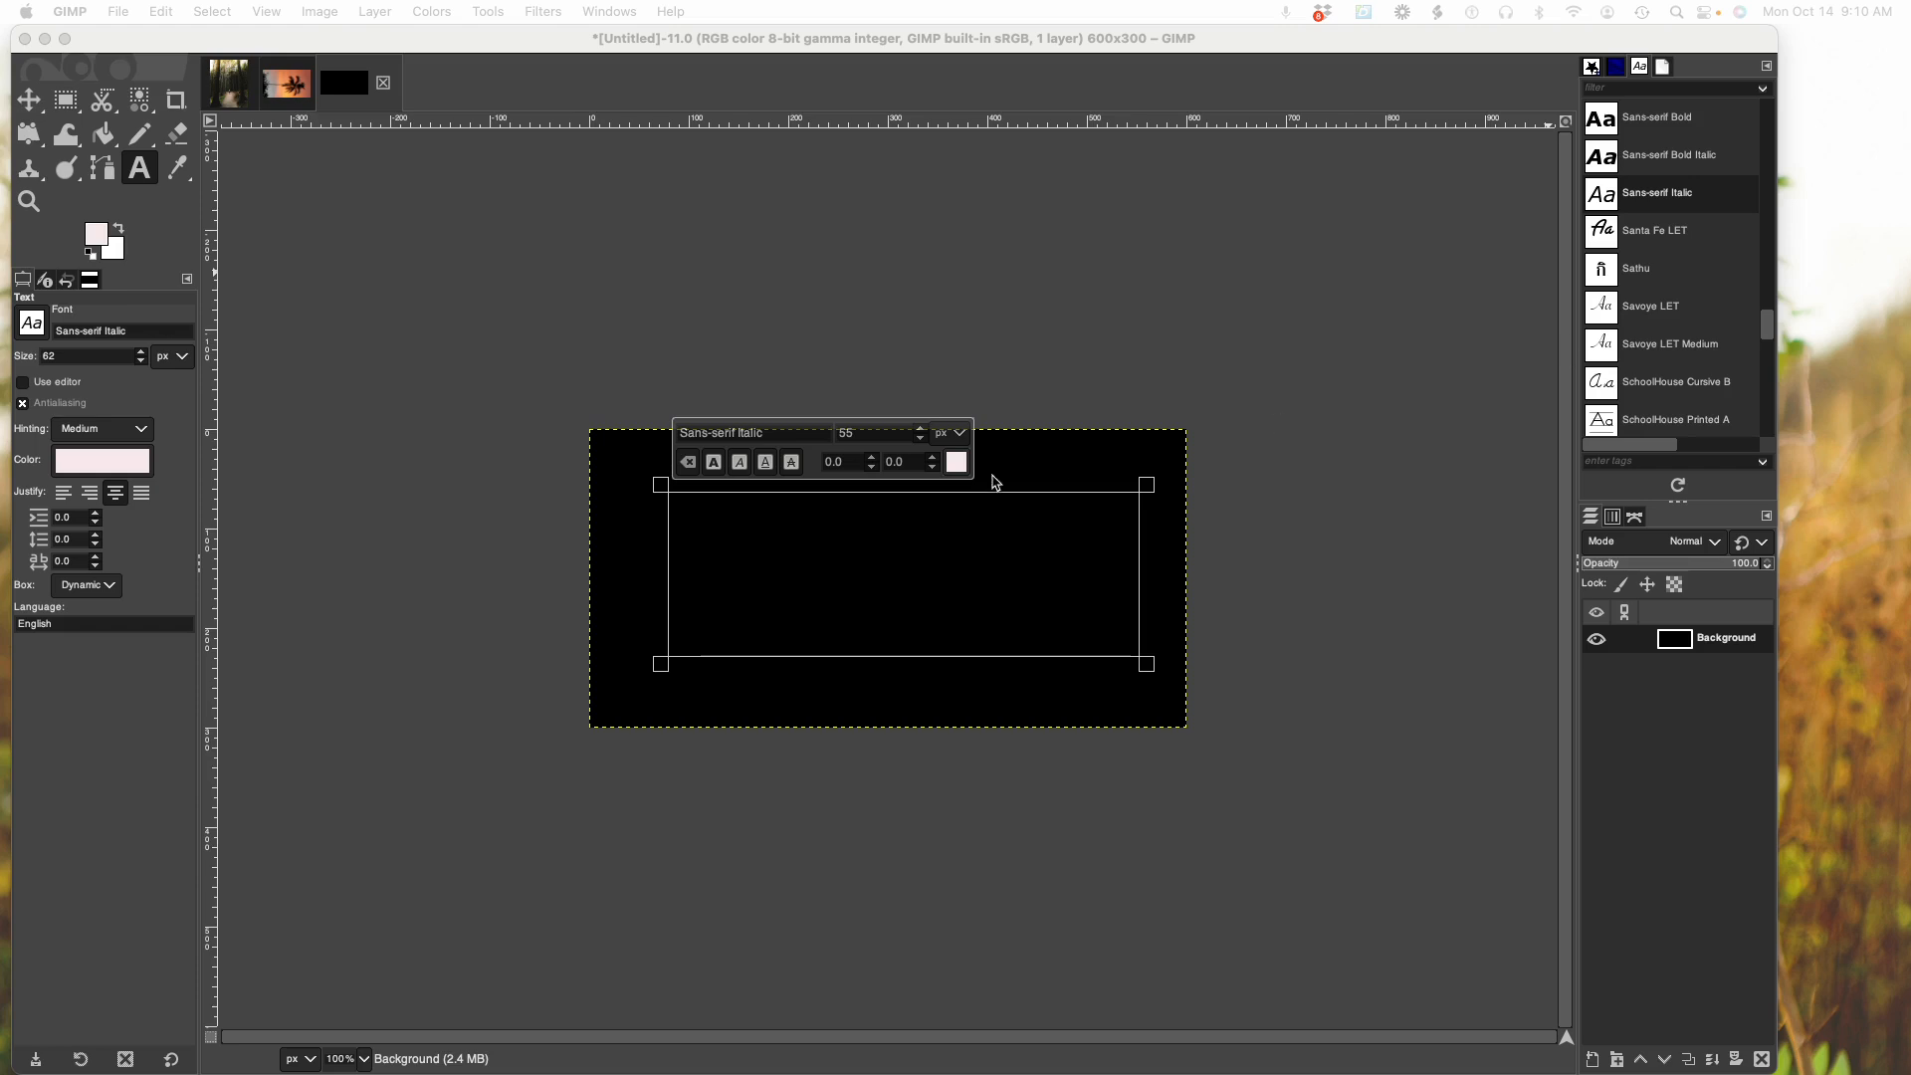
click(716, 570)
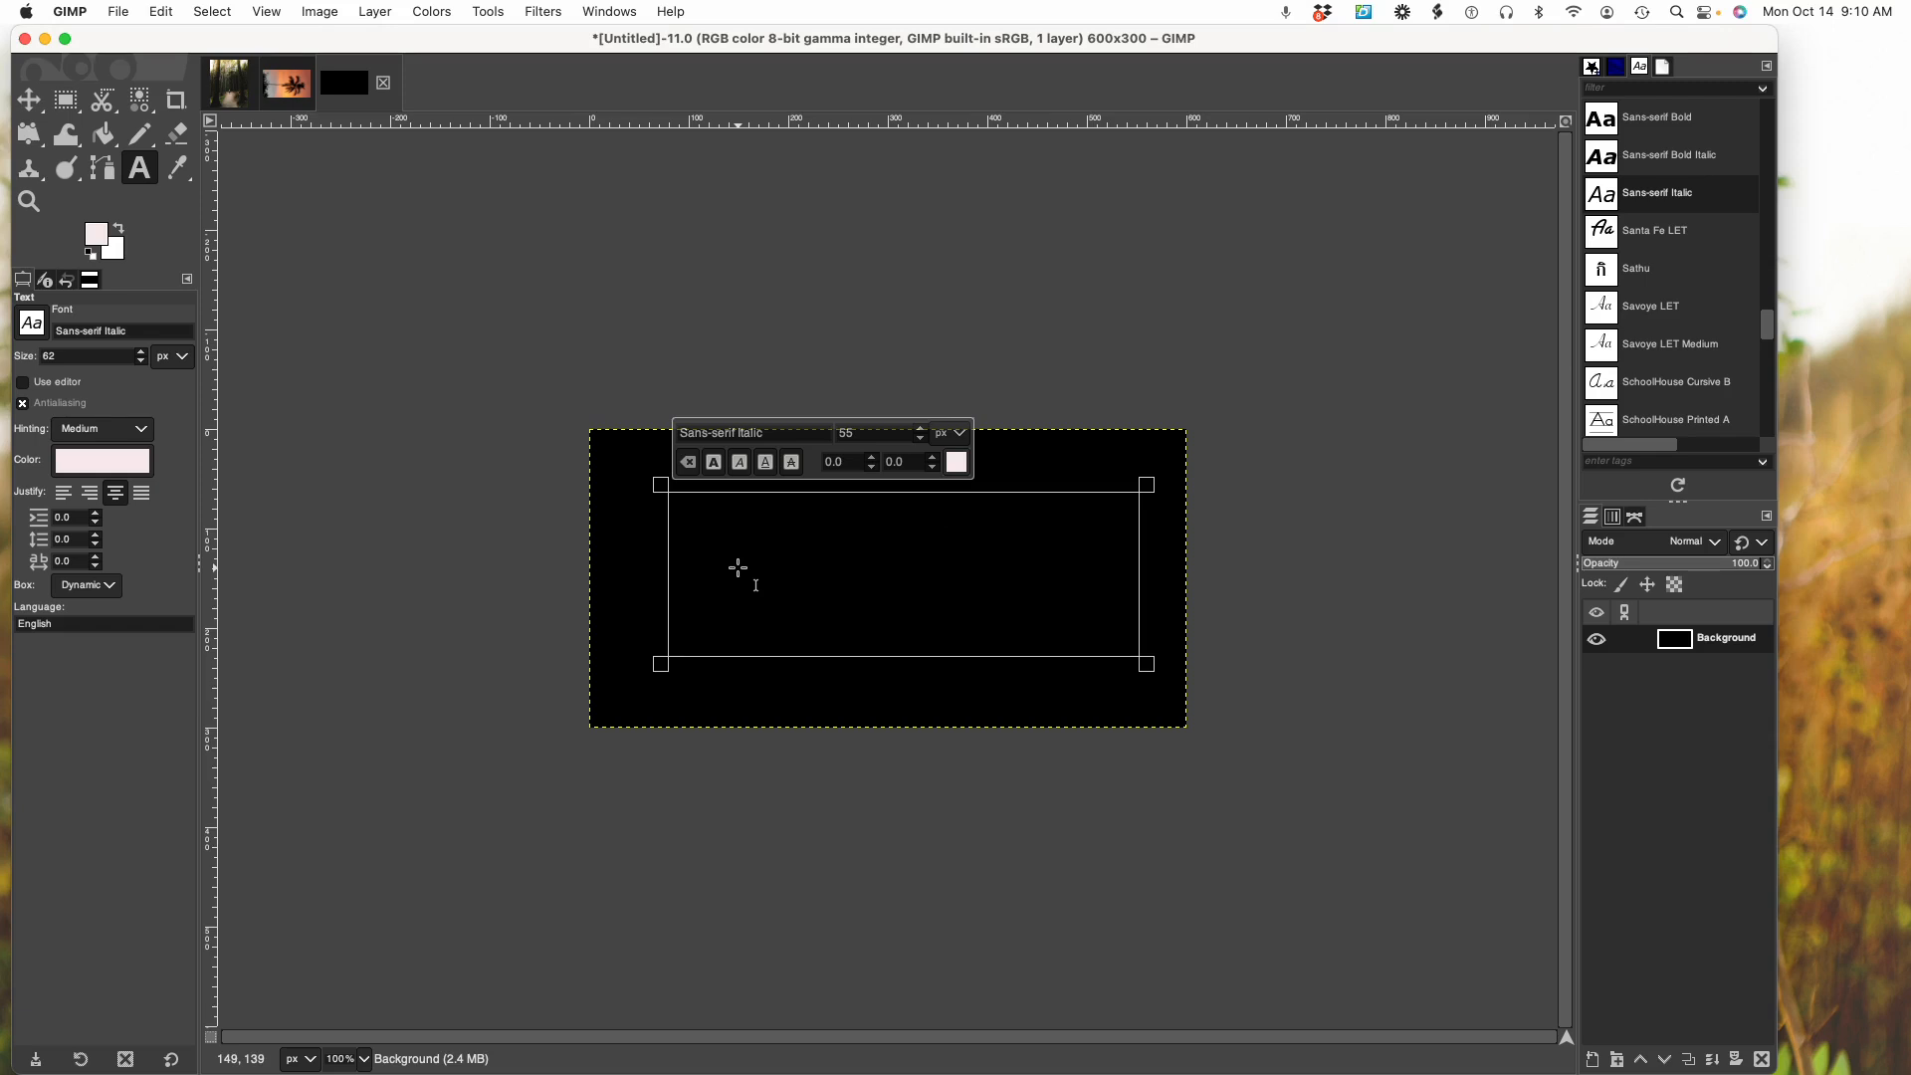
text(g)
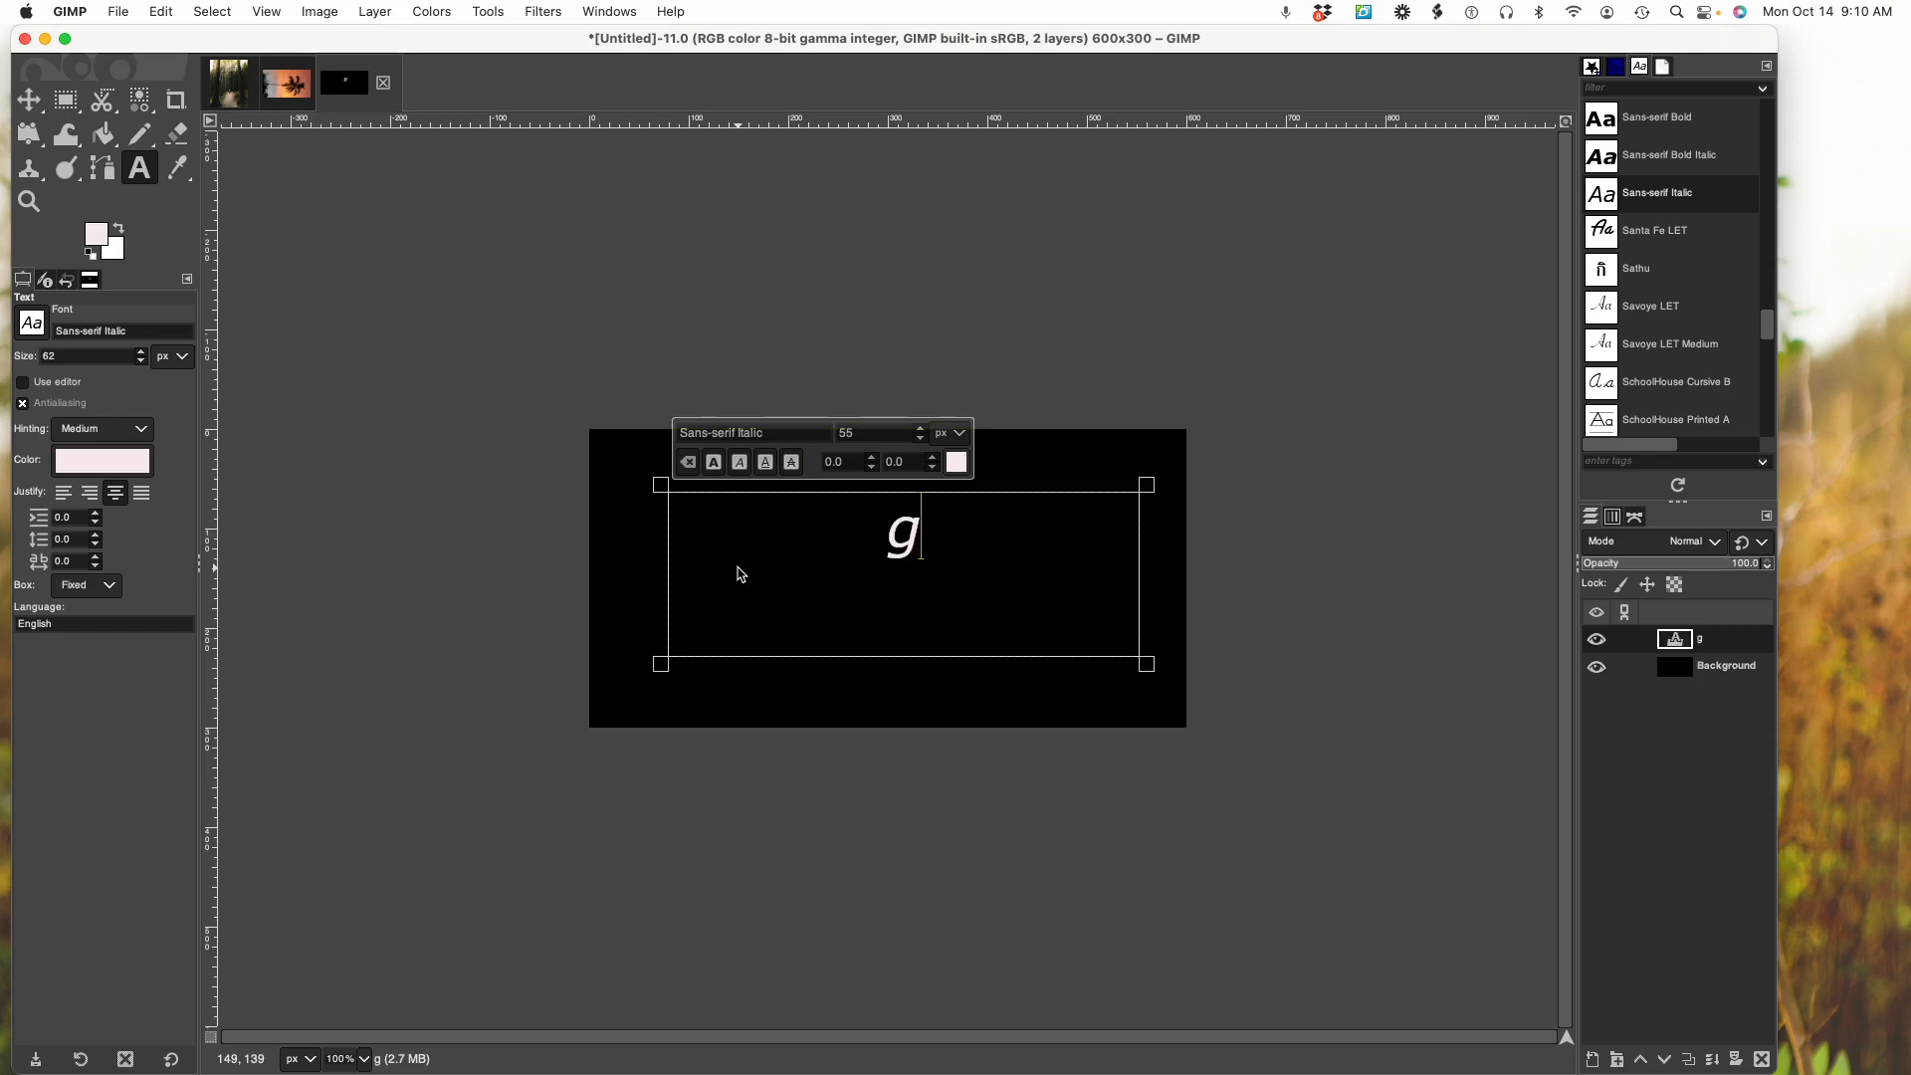
text(imp)
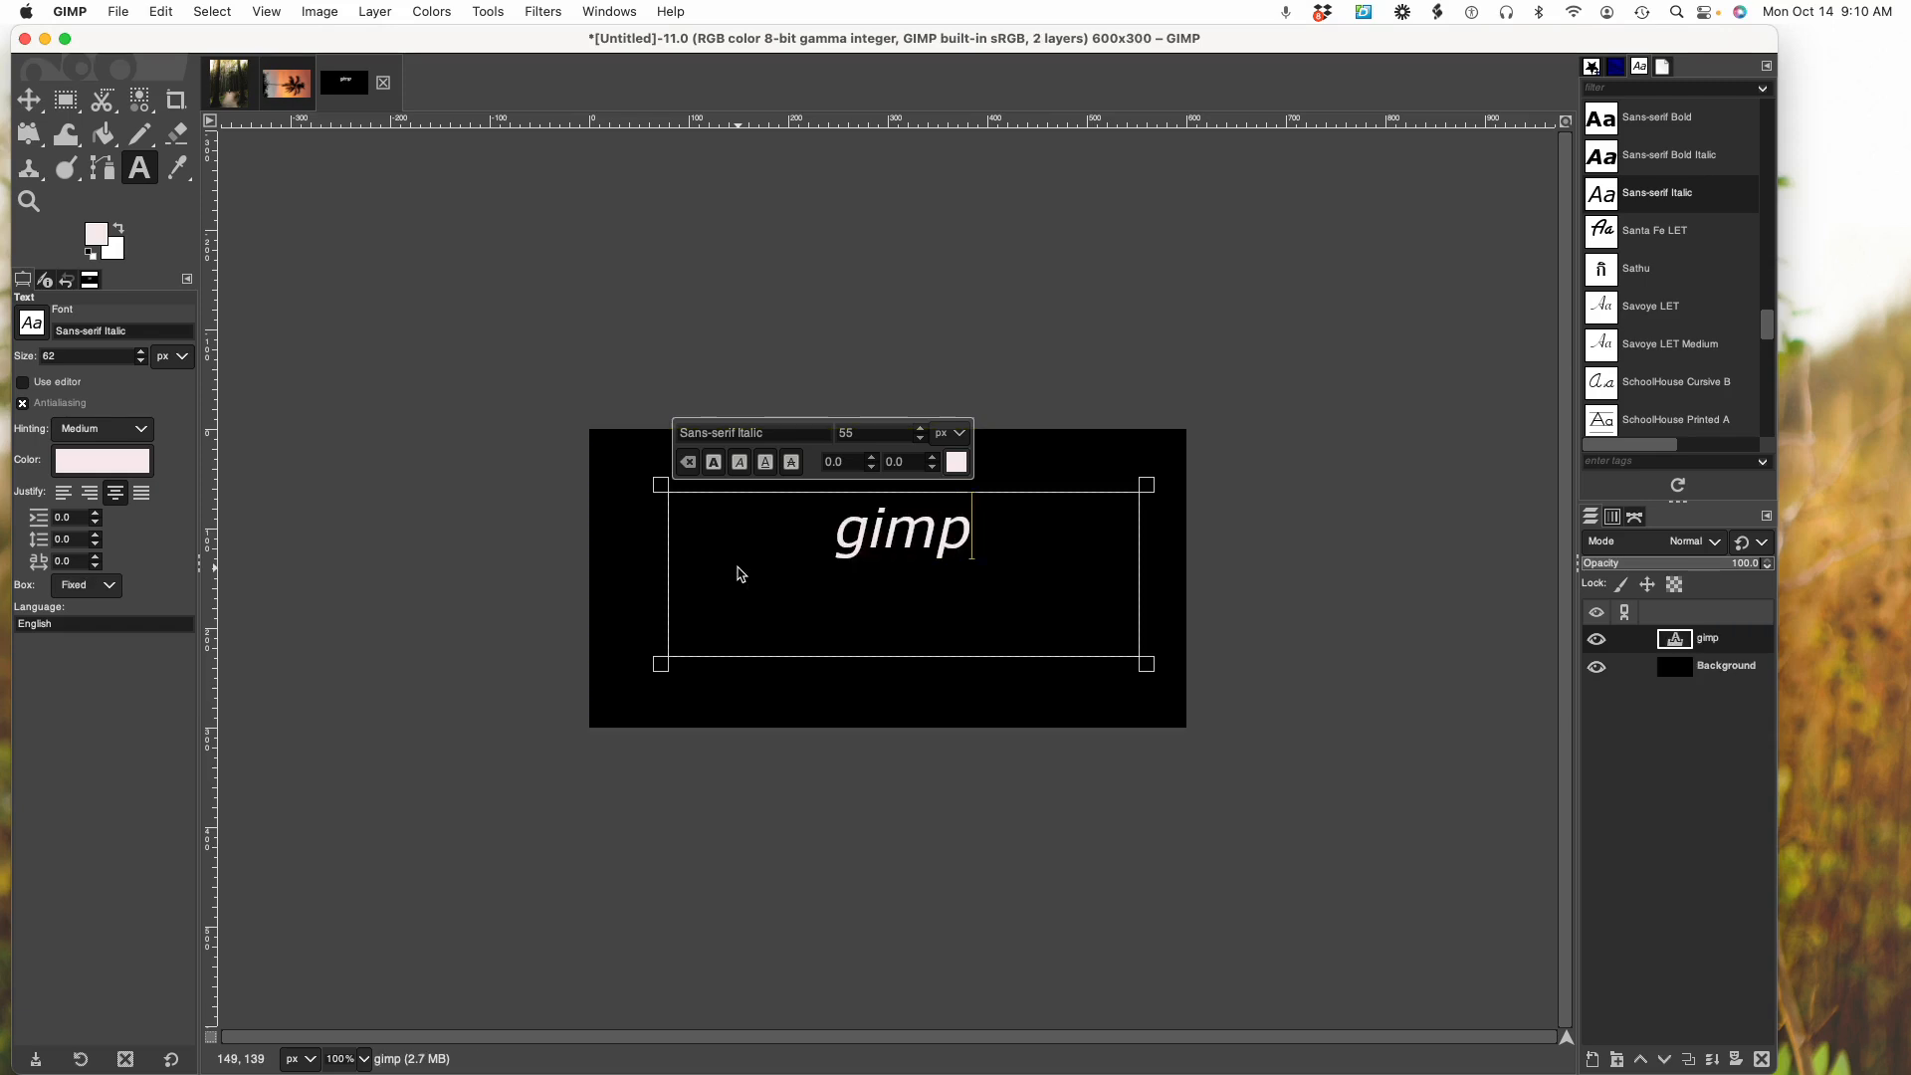
text(.o)
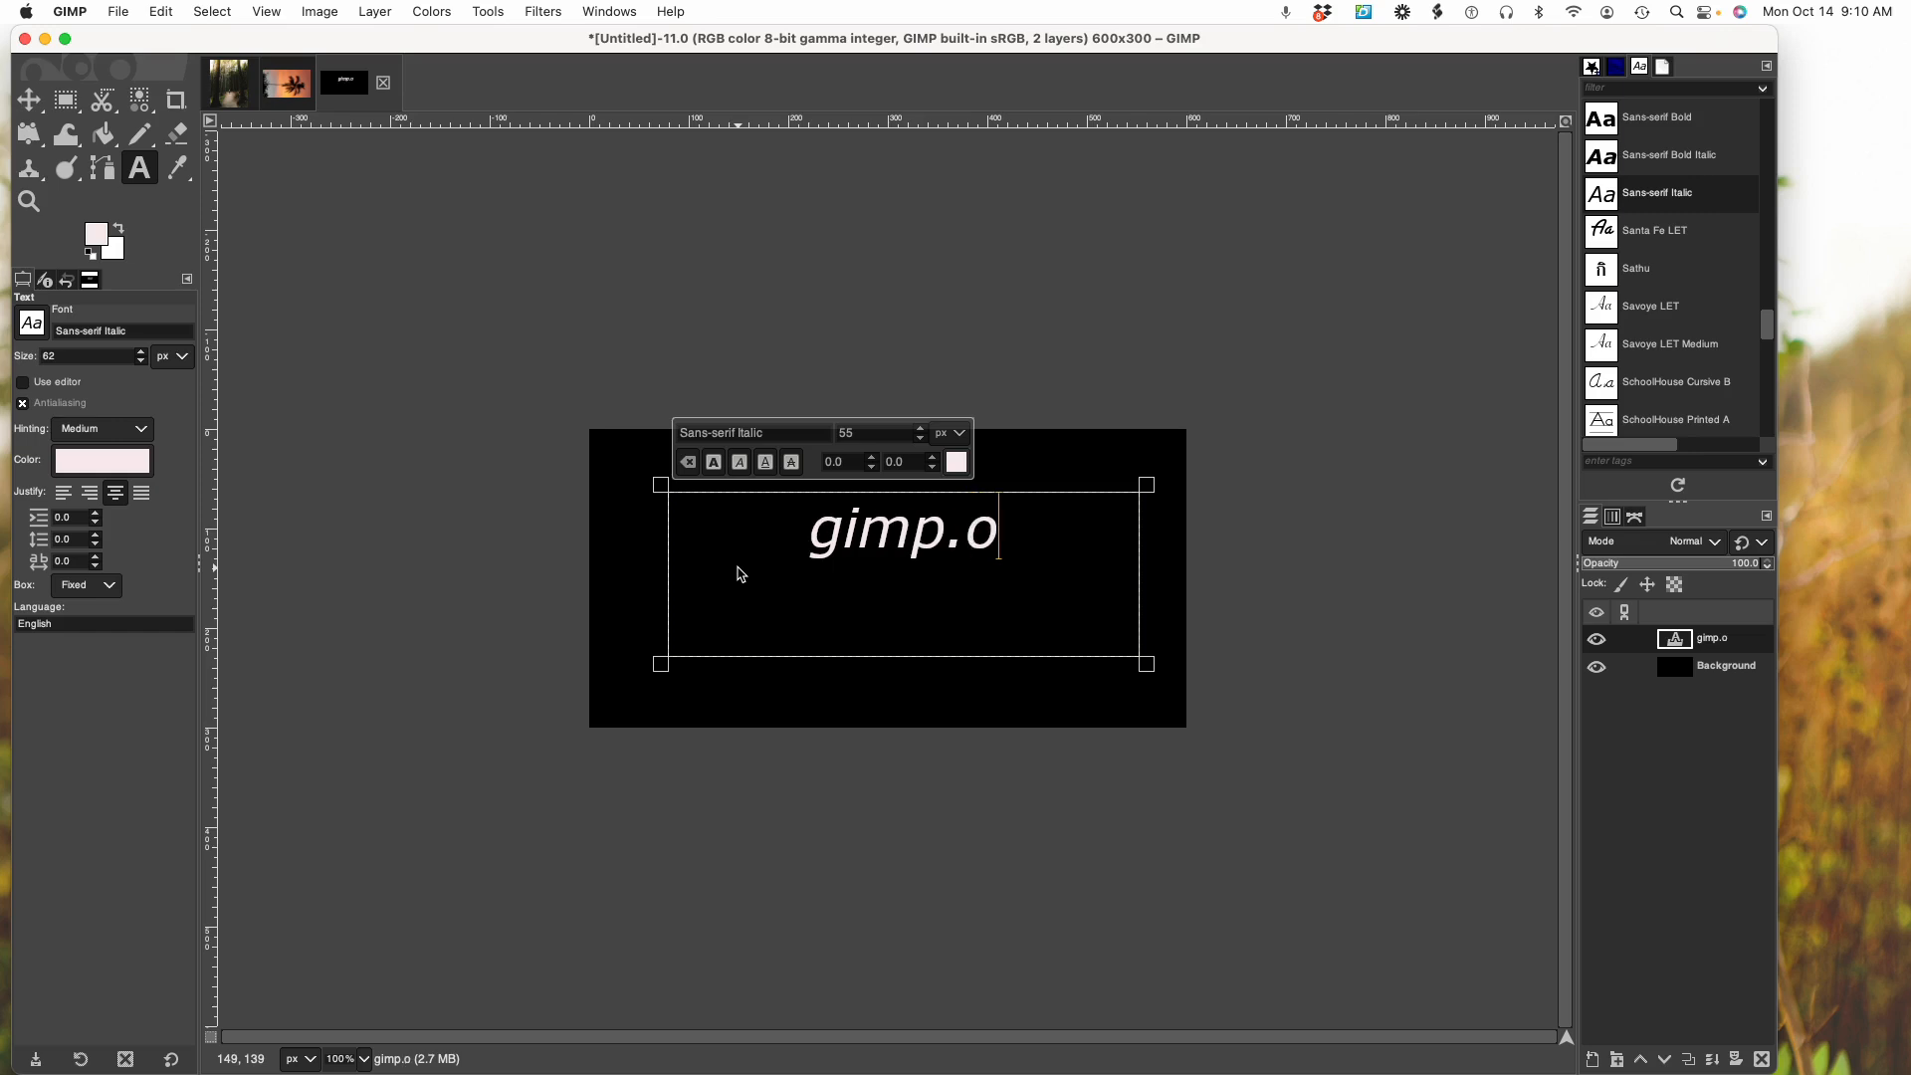
text(rg/)
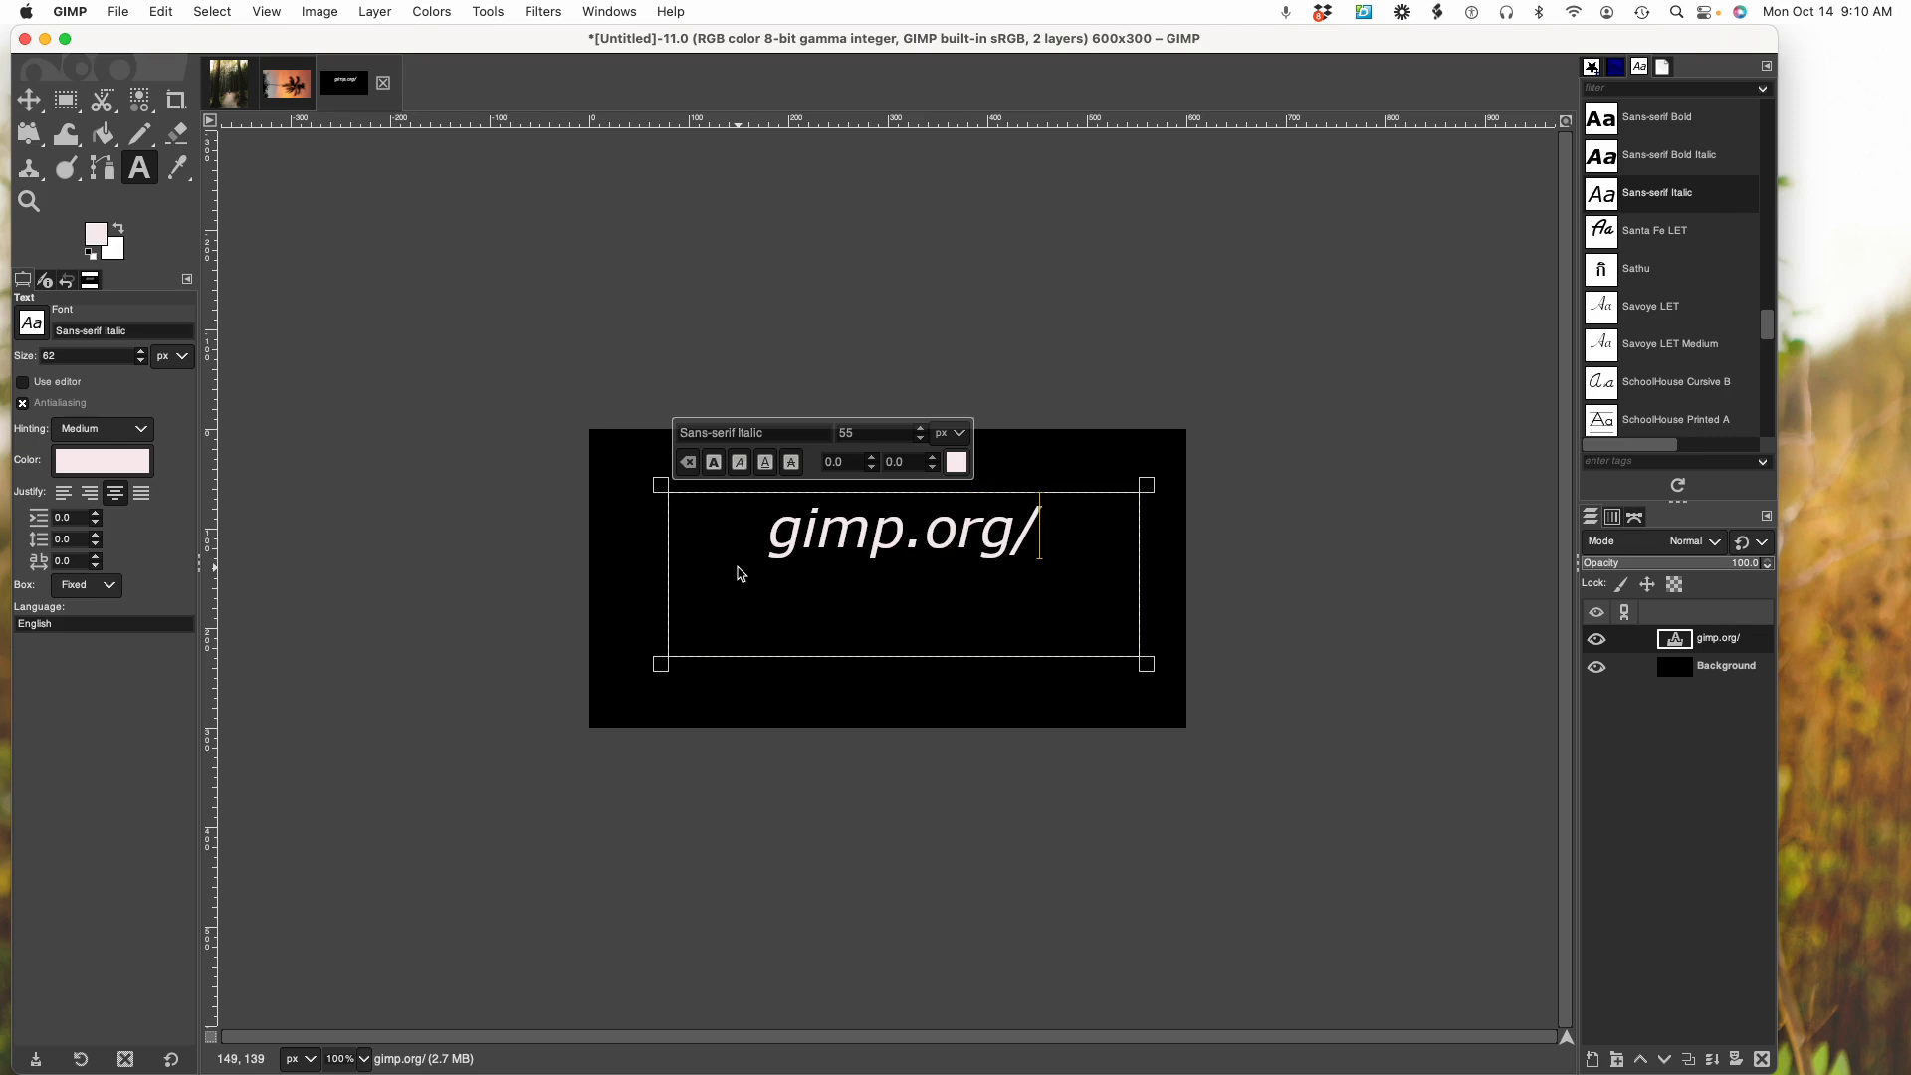
text(tu)
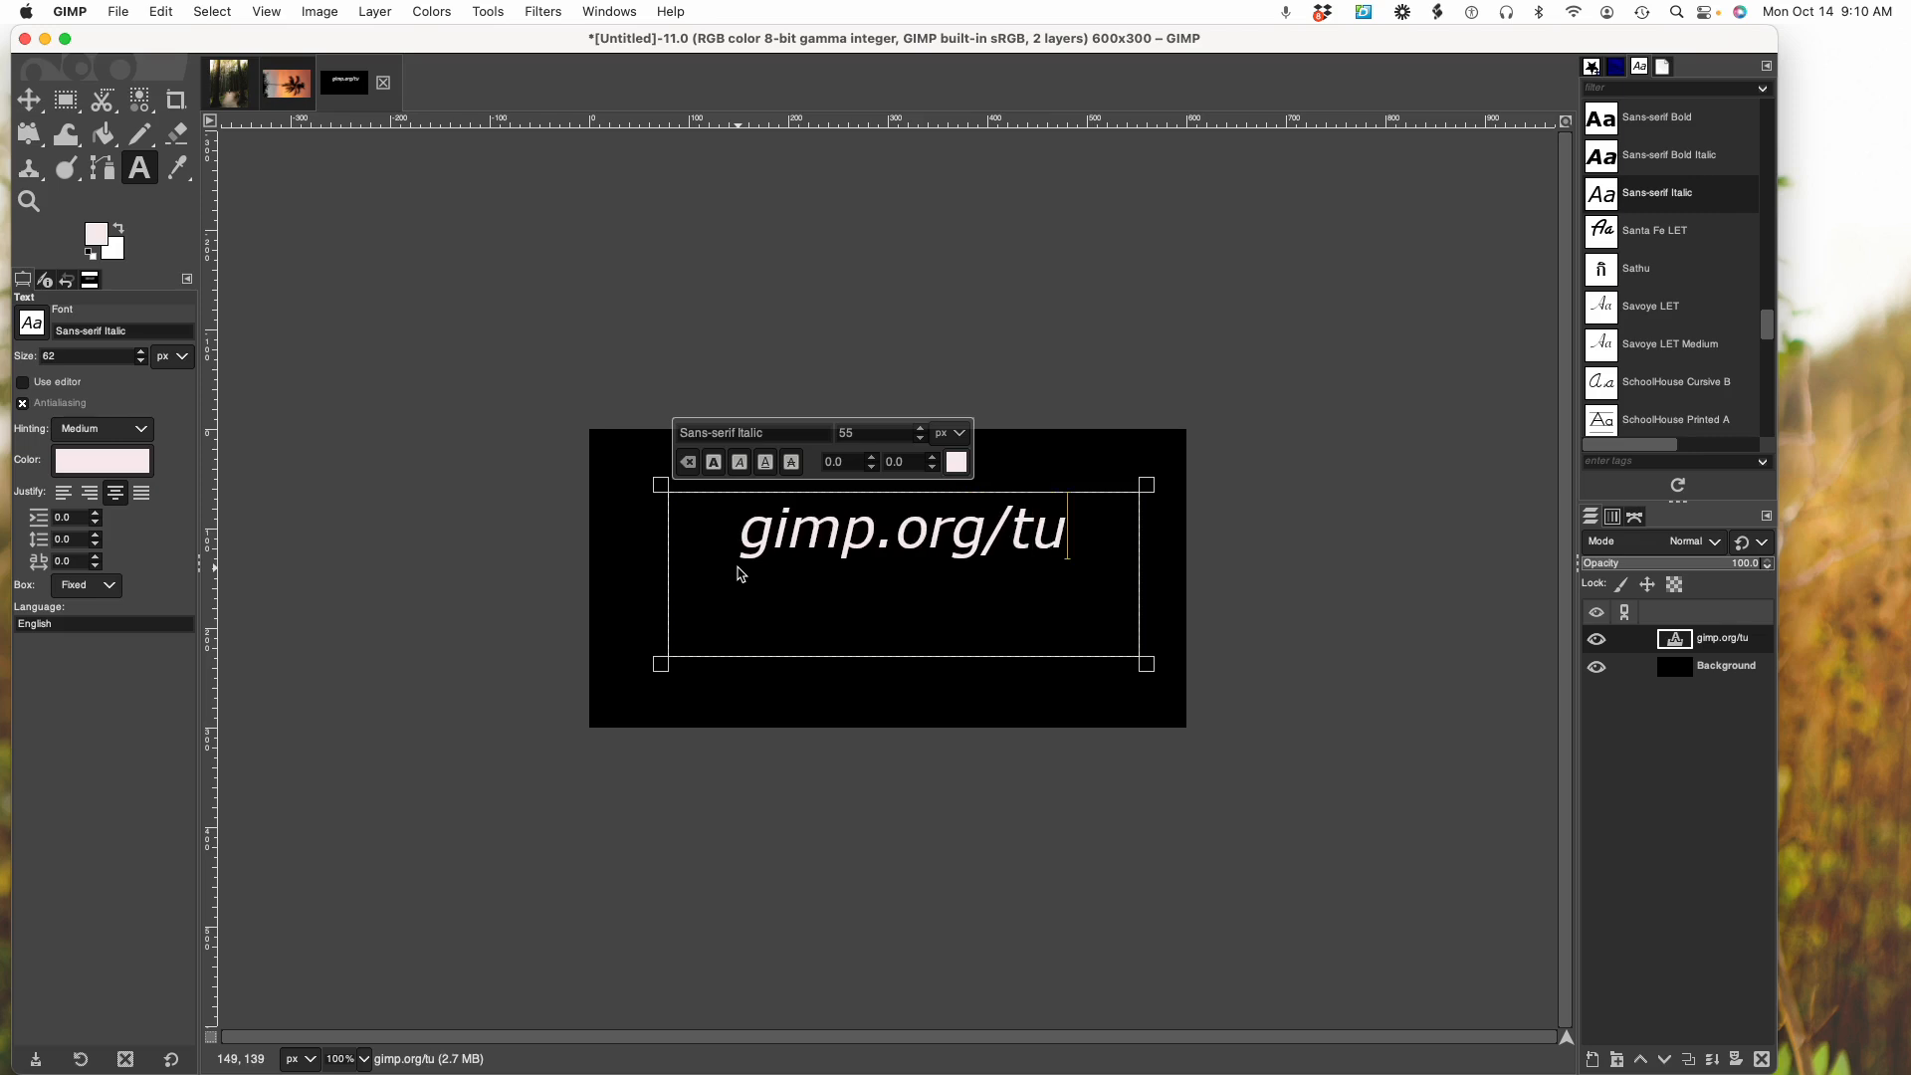
text(torials)
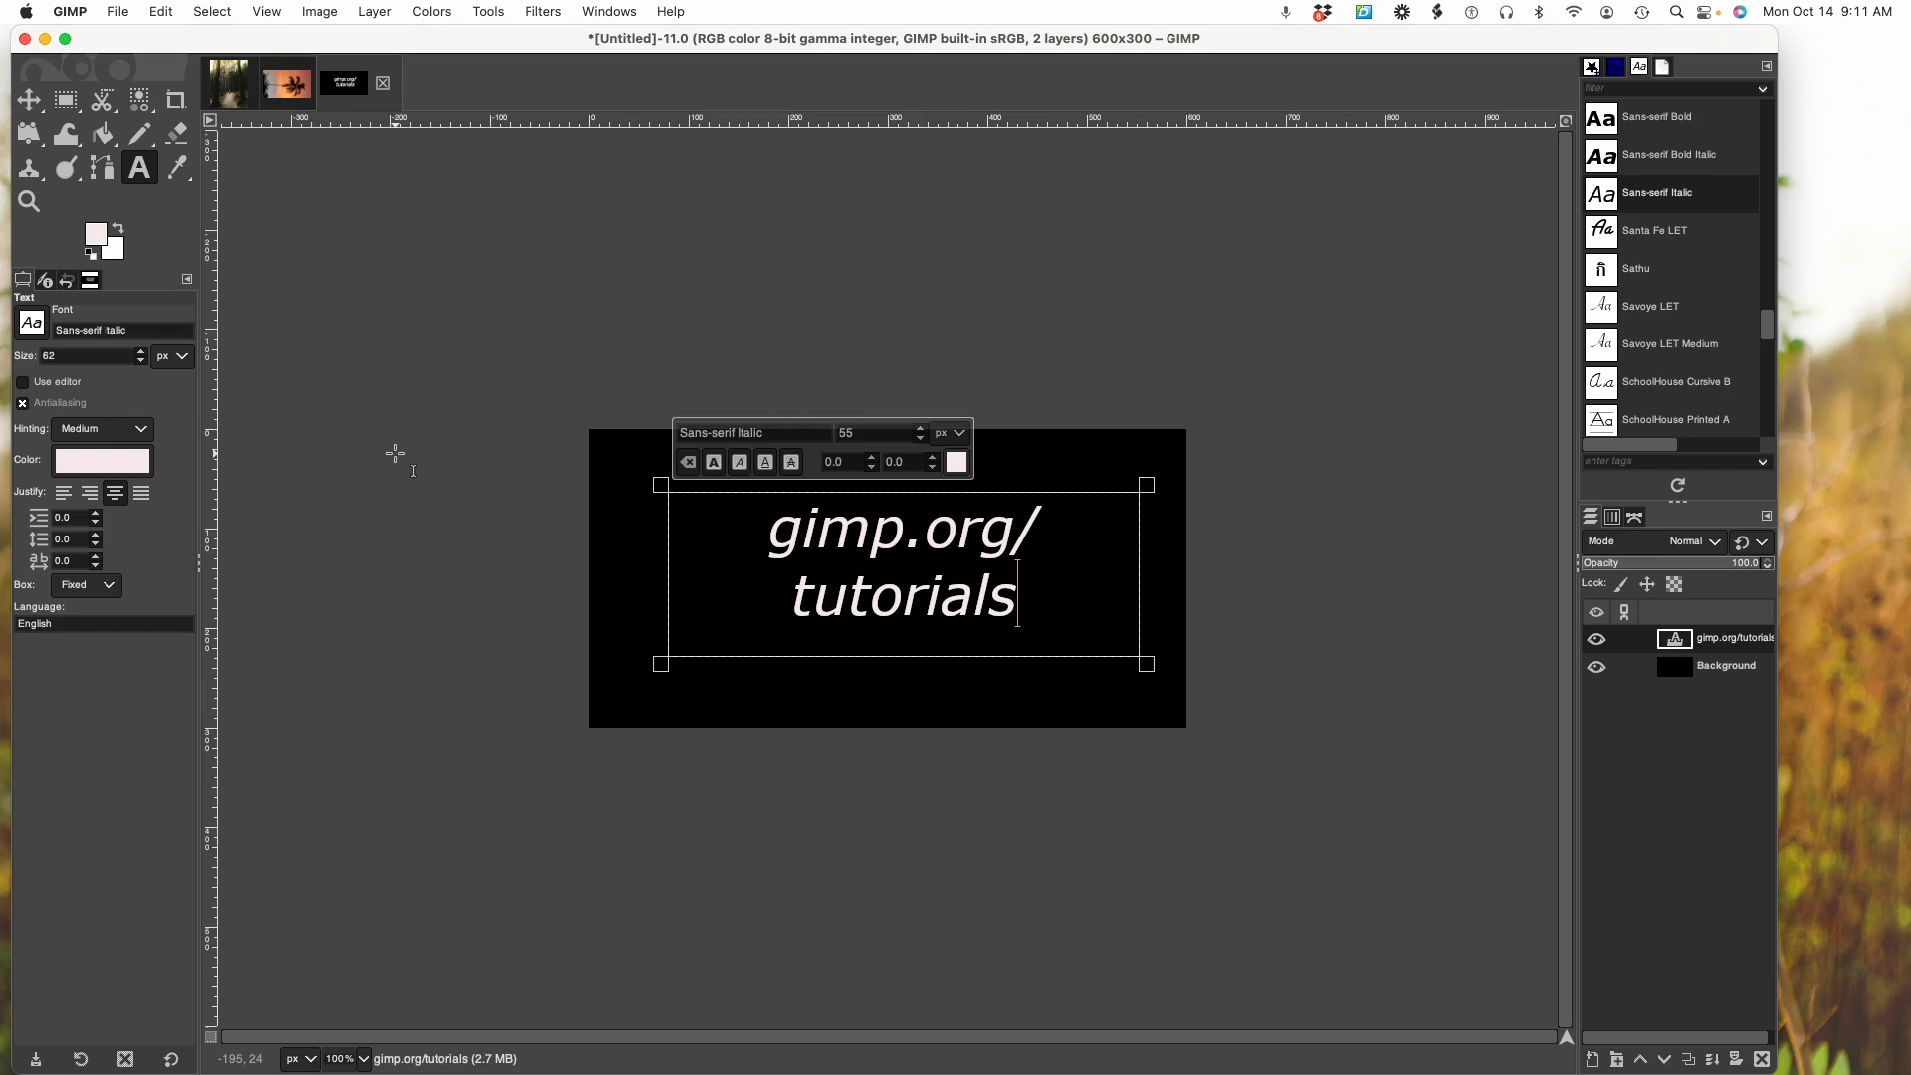
Switch the active layer between Background and the gimp.org/tutorials text layer, ending on the text layer
click(1732, 675)
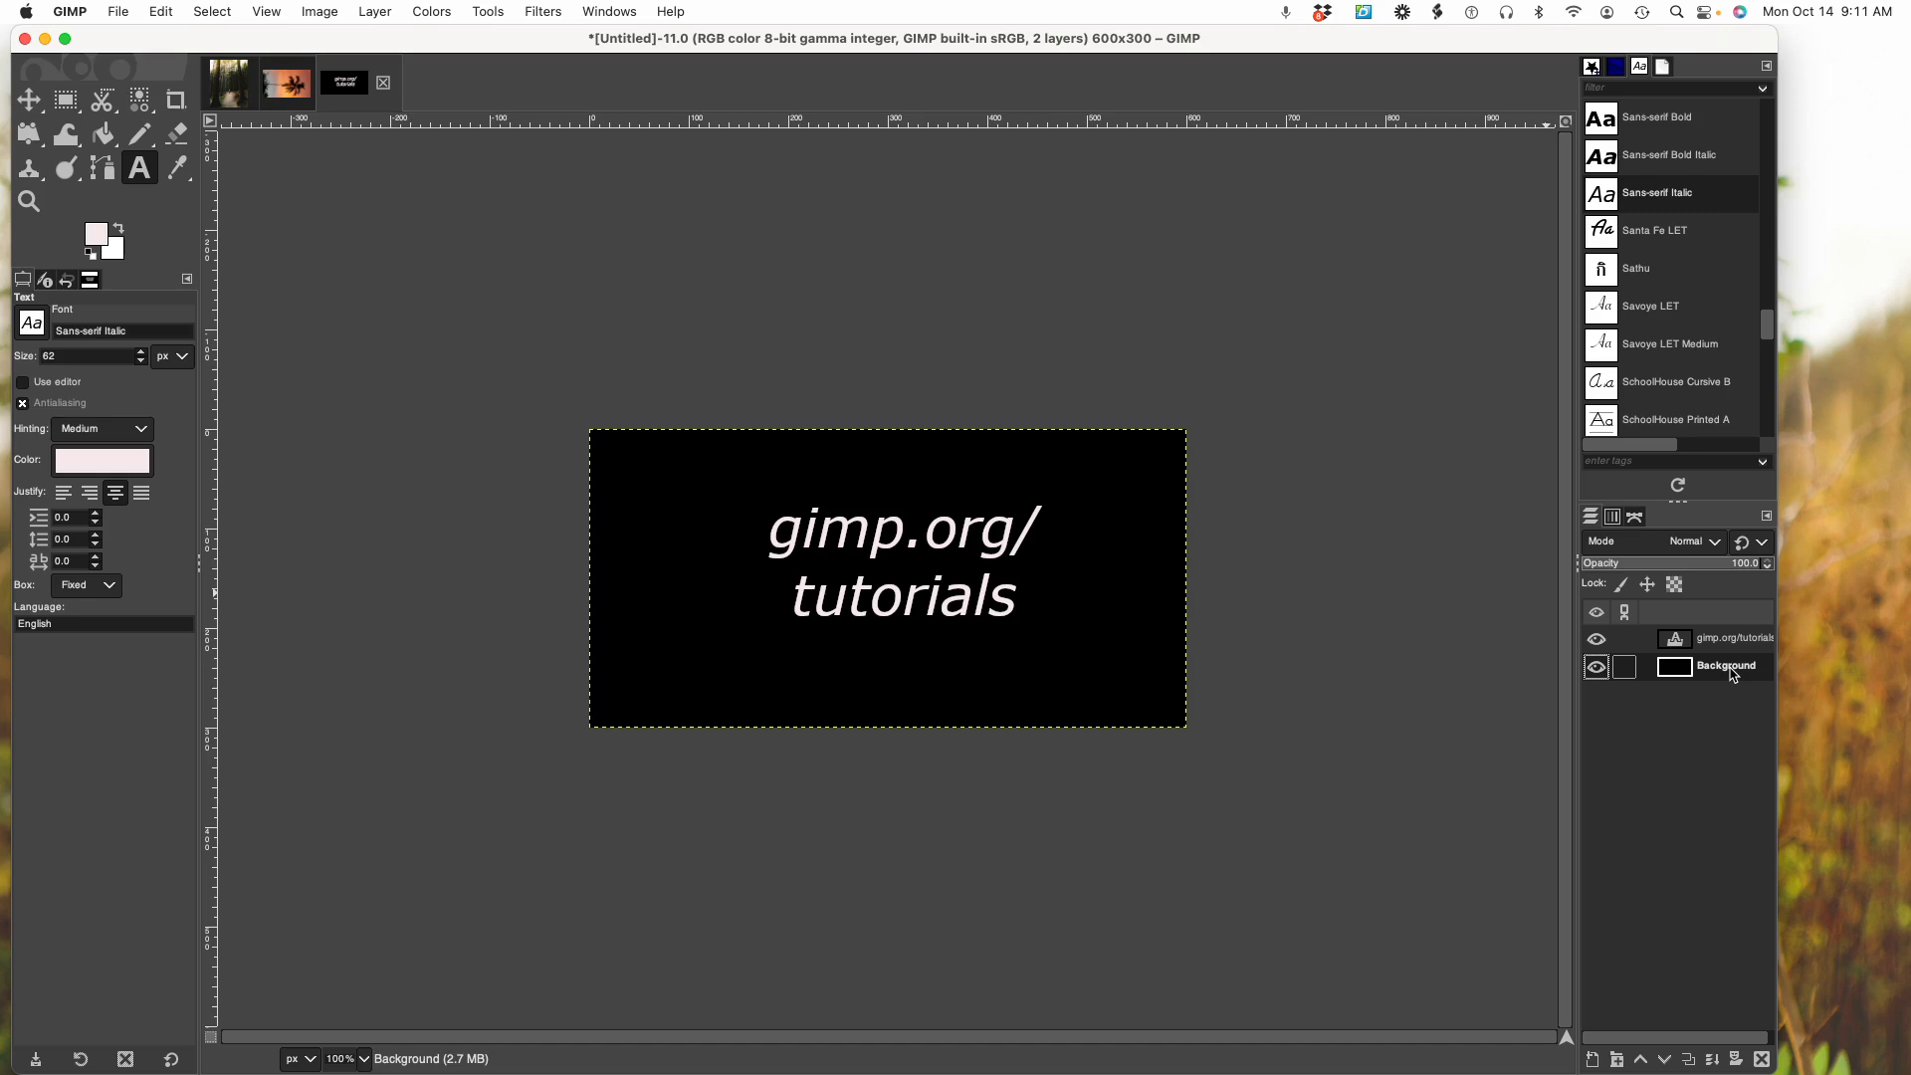
key(Up)
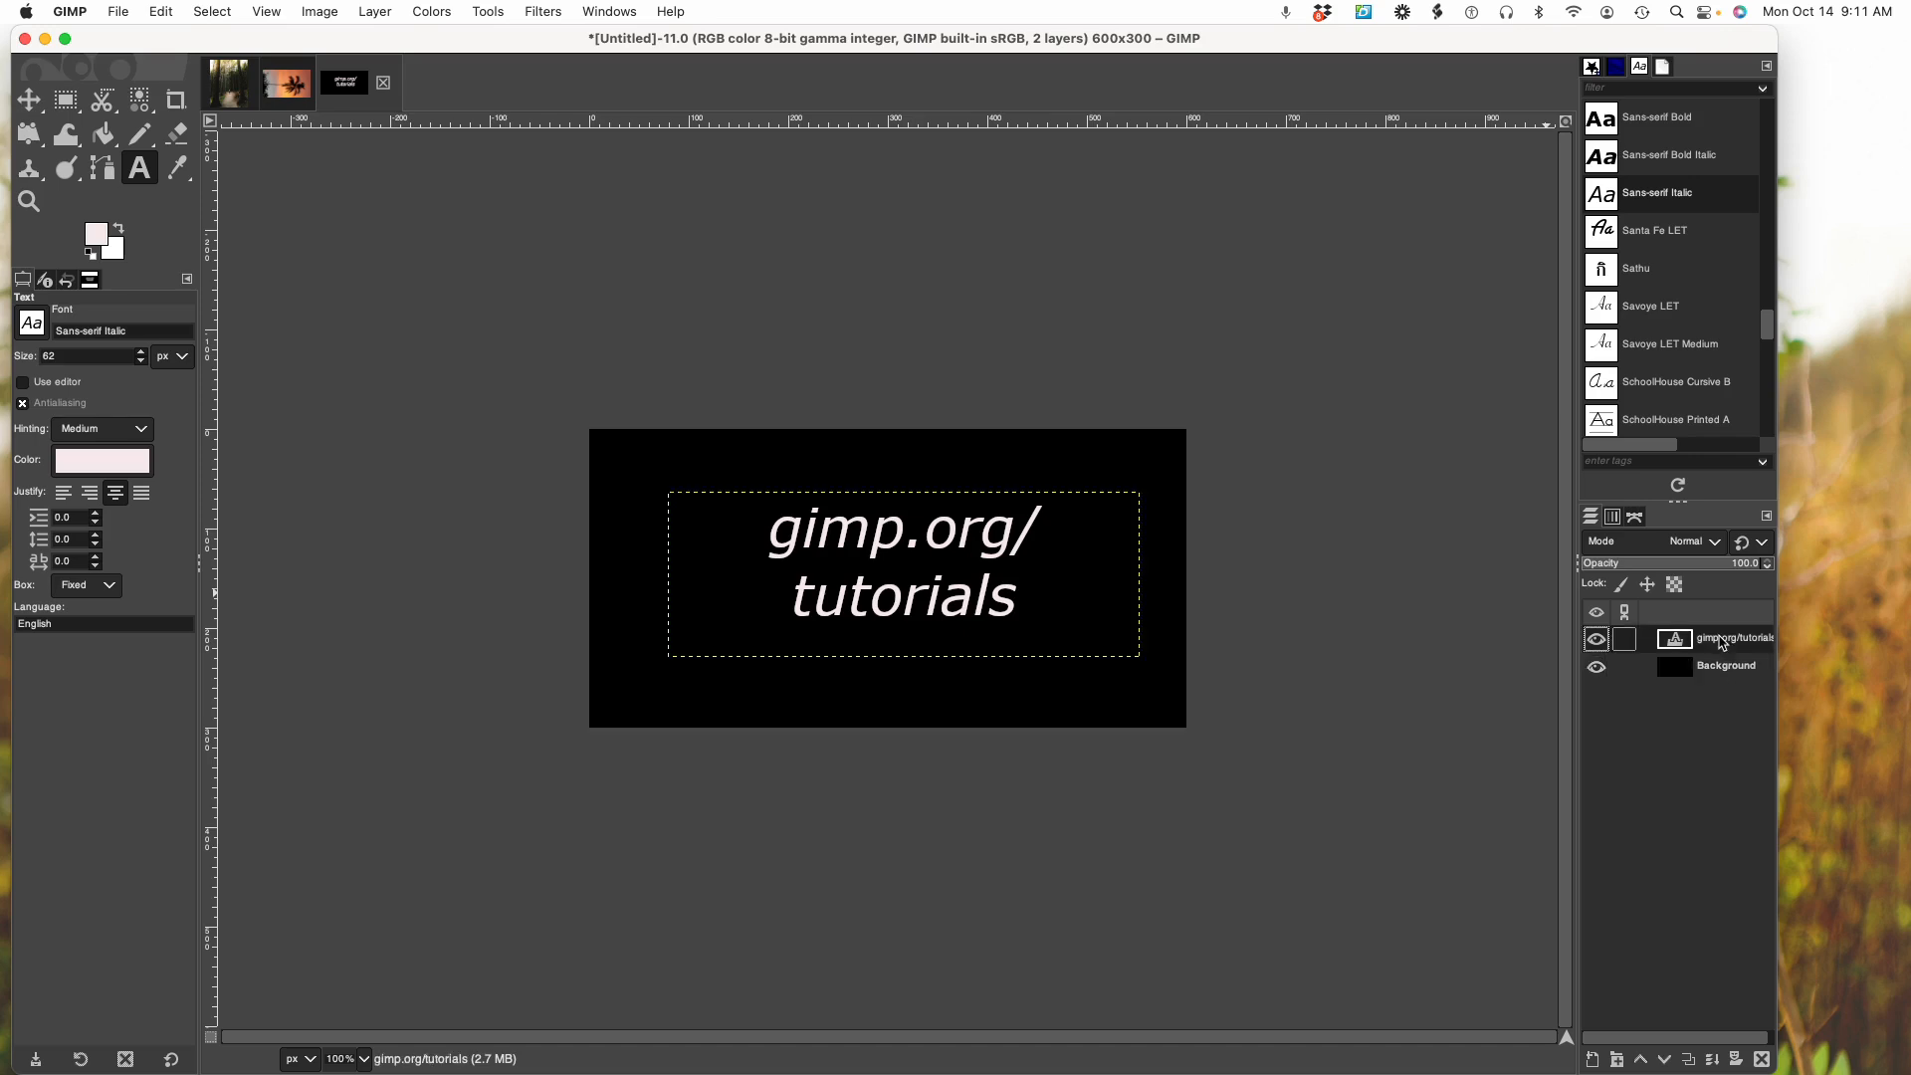
click(1720, 673)
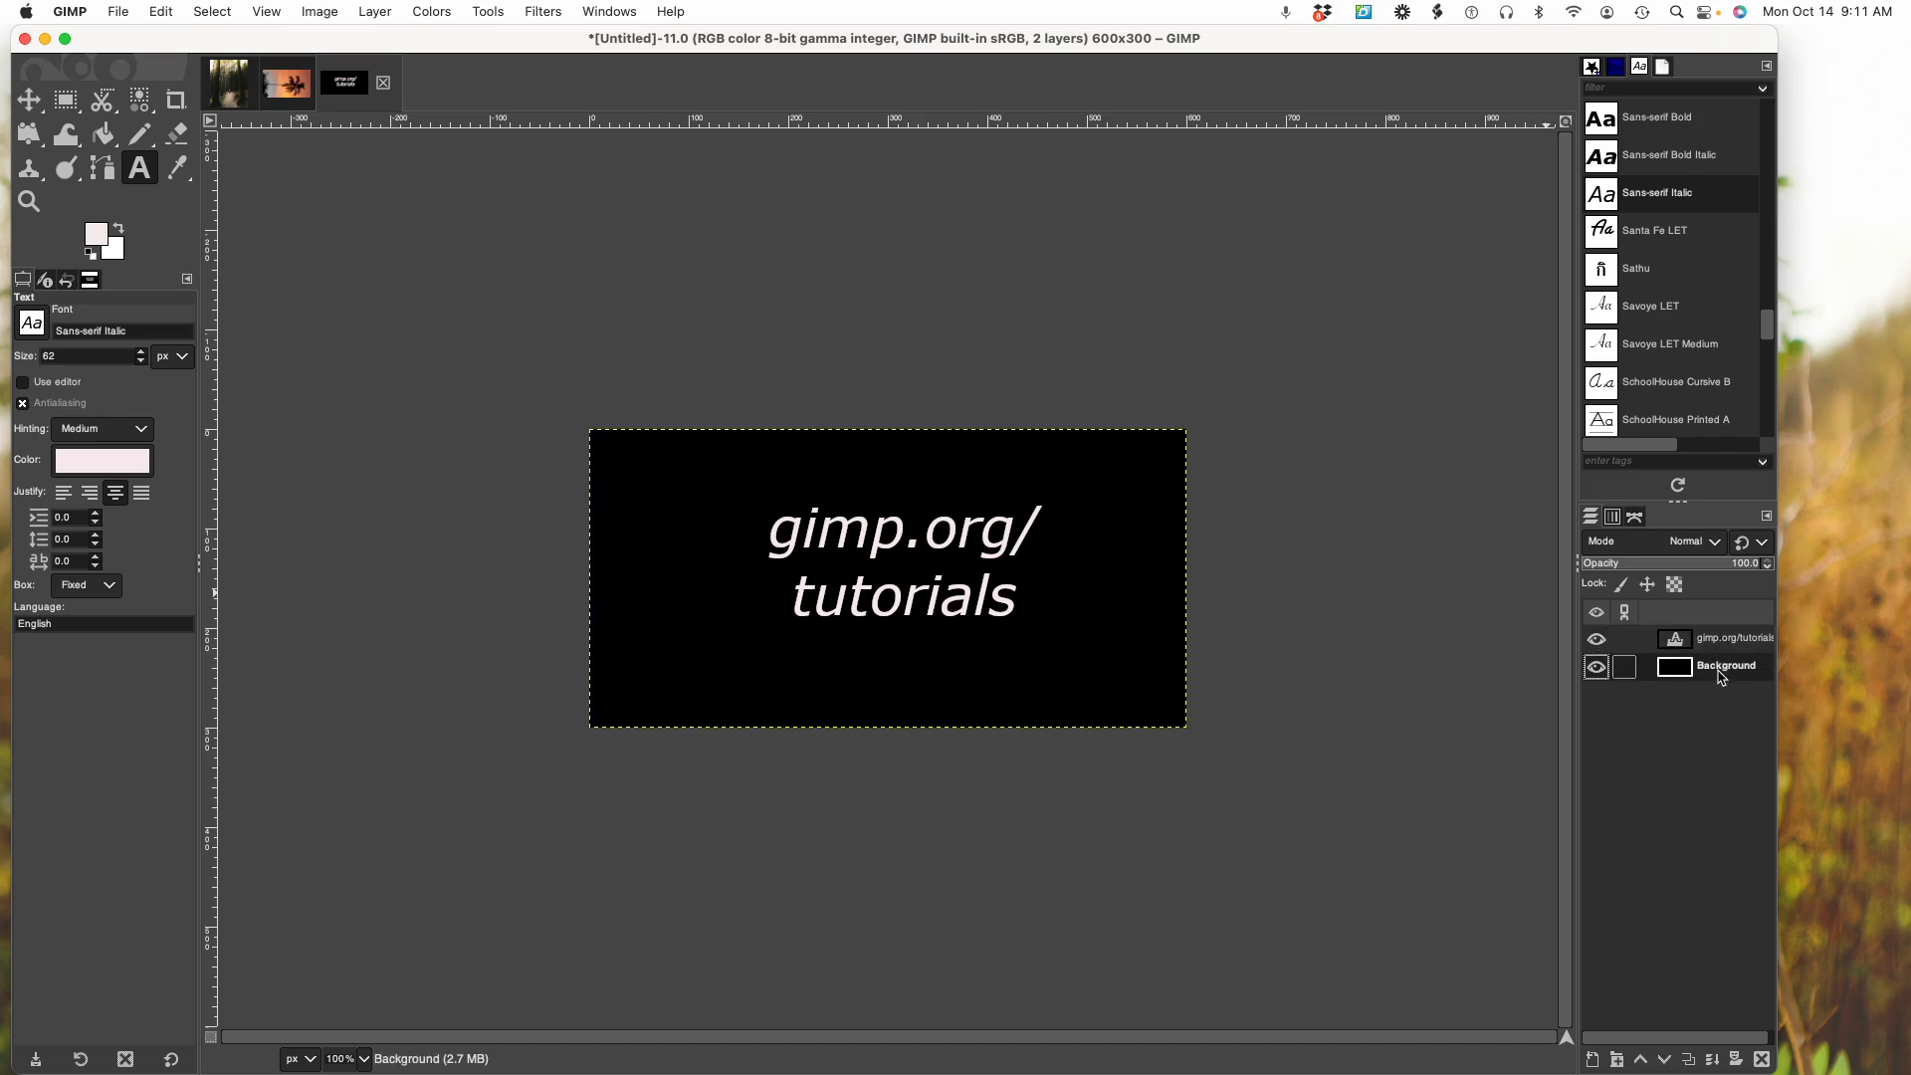
click(1724, 646)
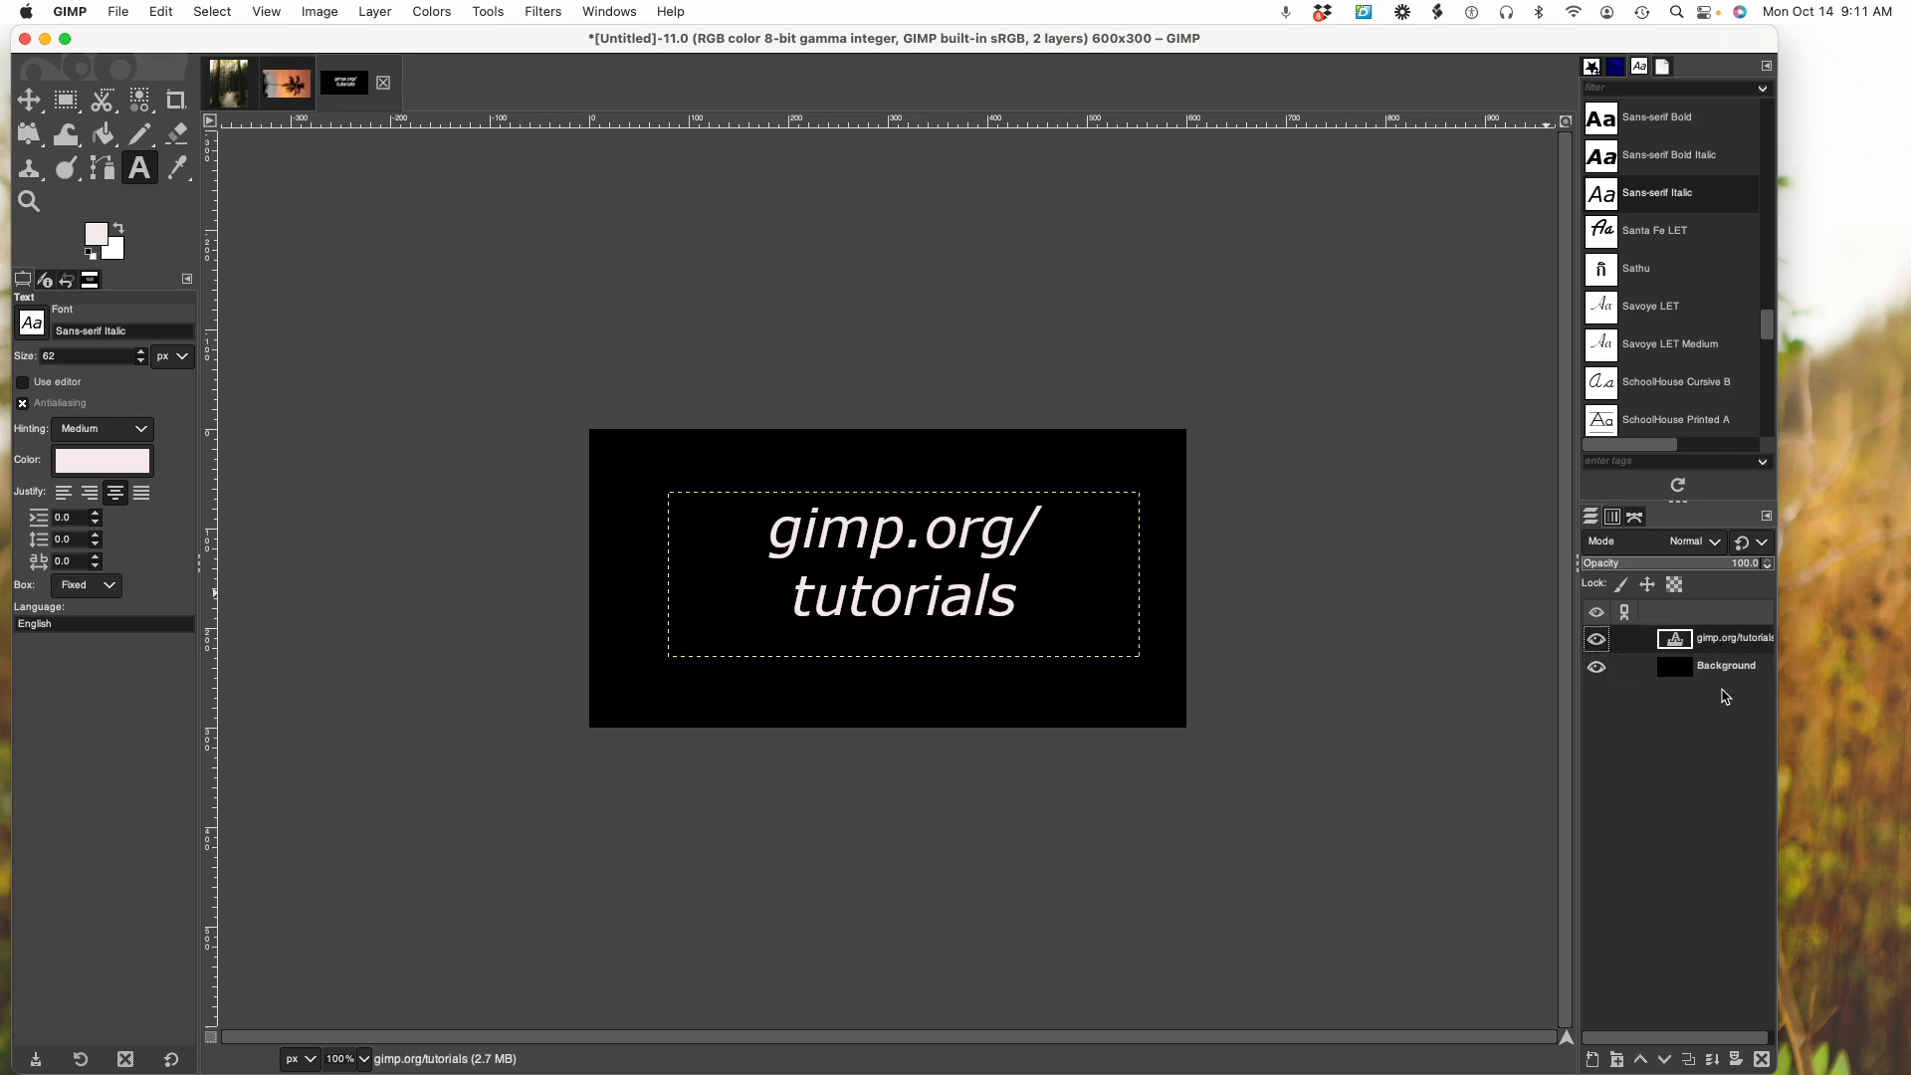